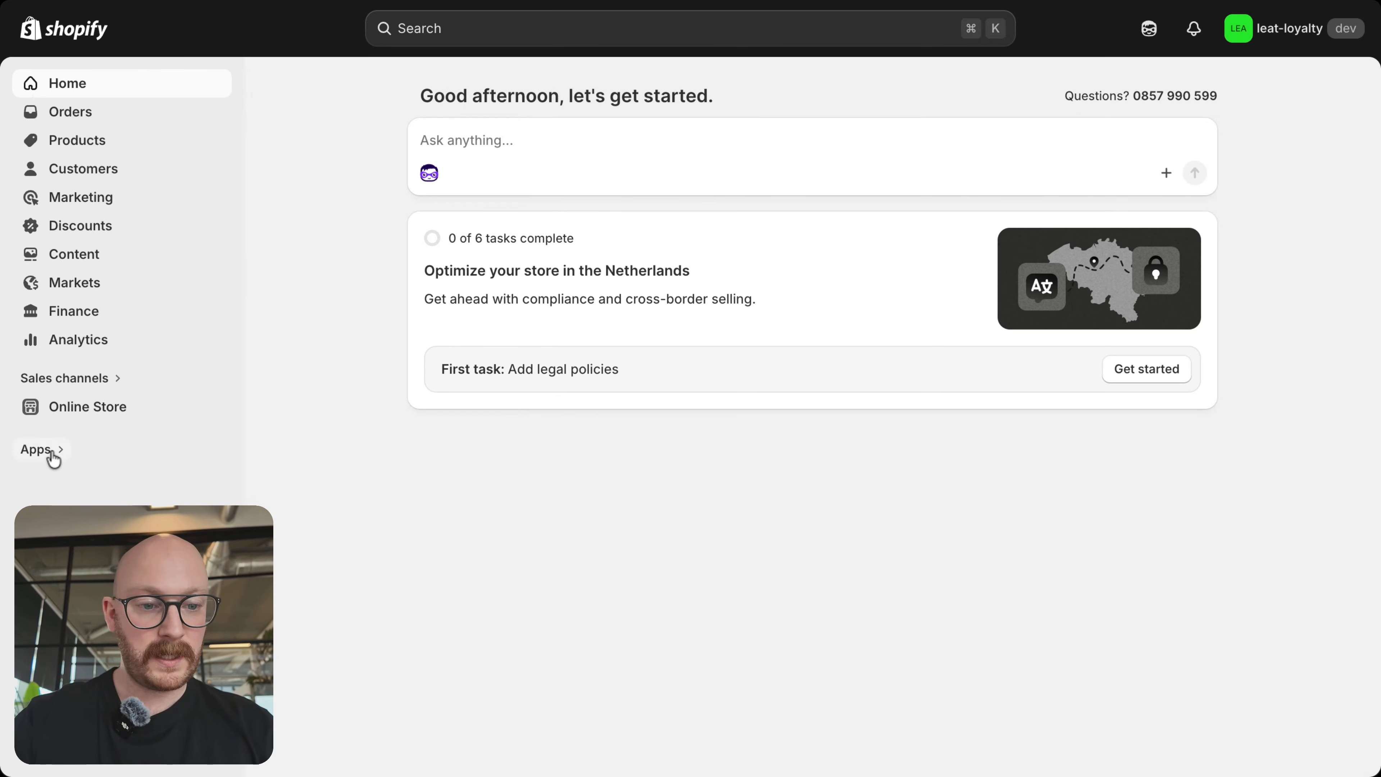
Step: Search for the app "leat" and open its results in the Shopify App Store
left_click(52, 454)
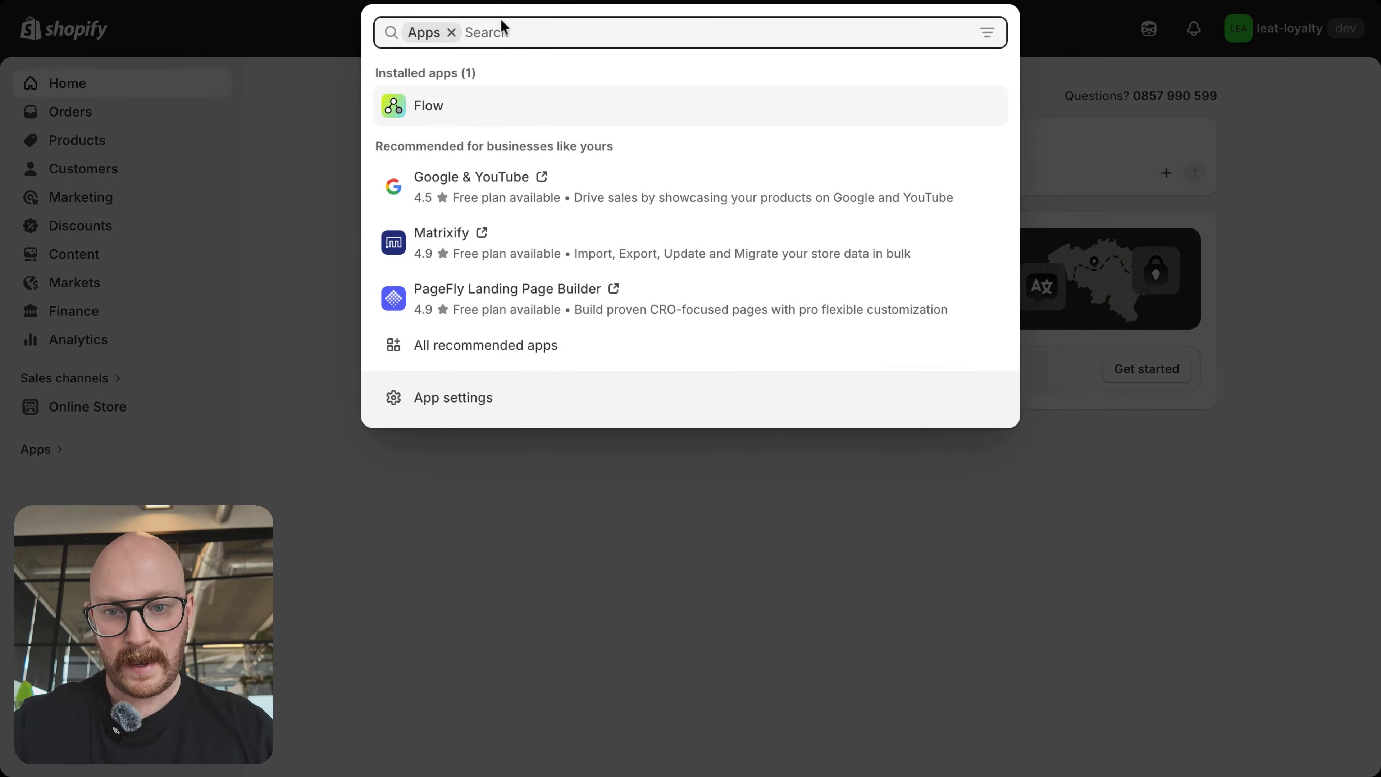
type("lea")
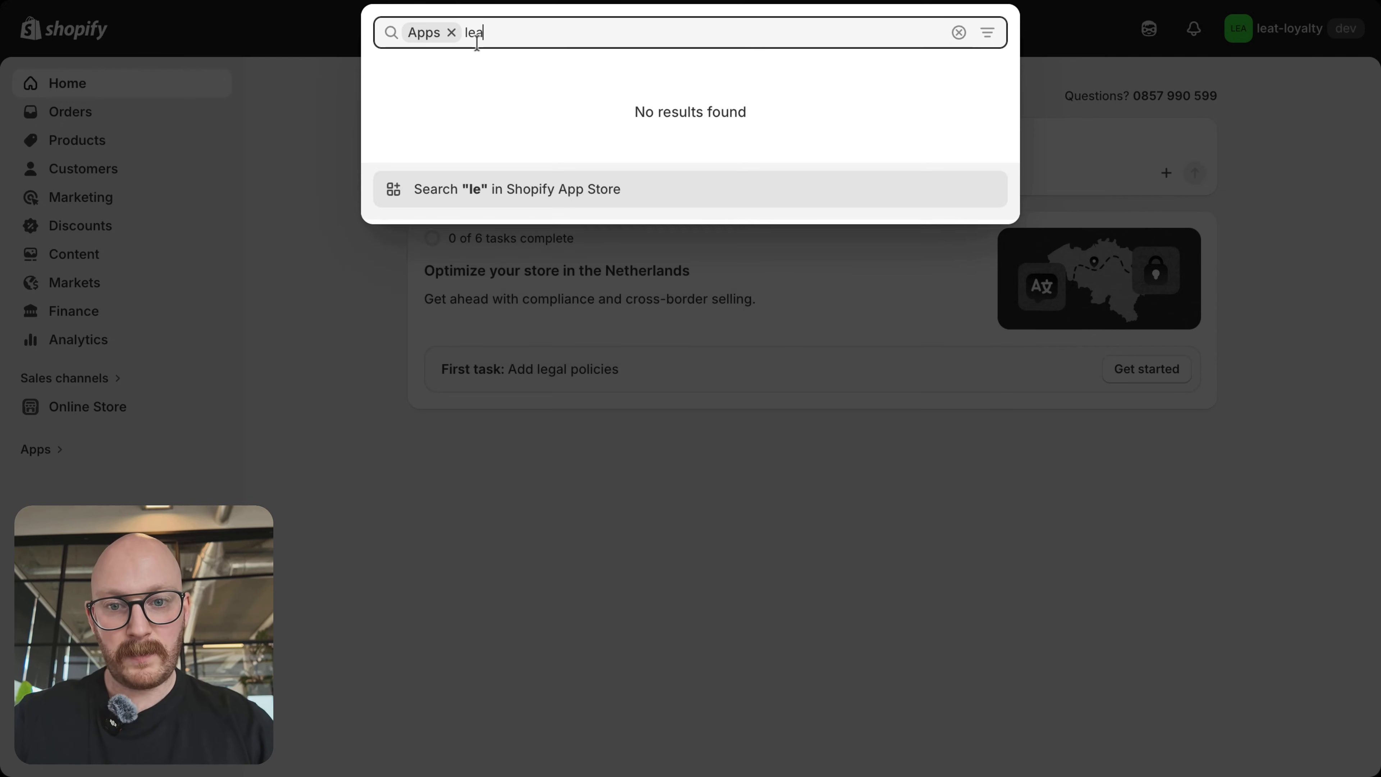
type("t")
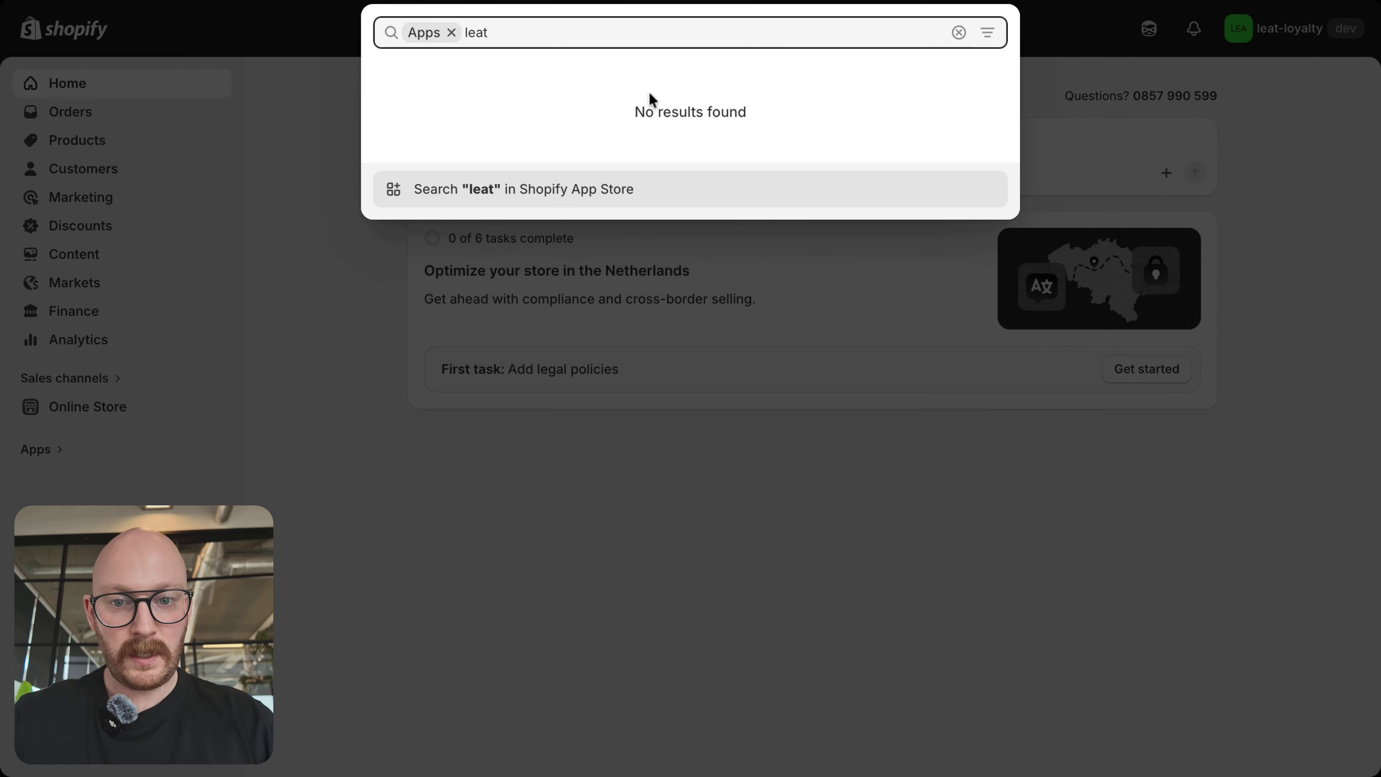
left_click_drag(644, 106, 759, 117)
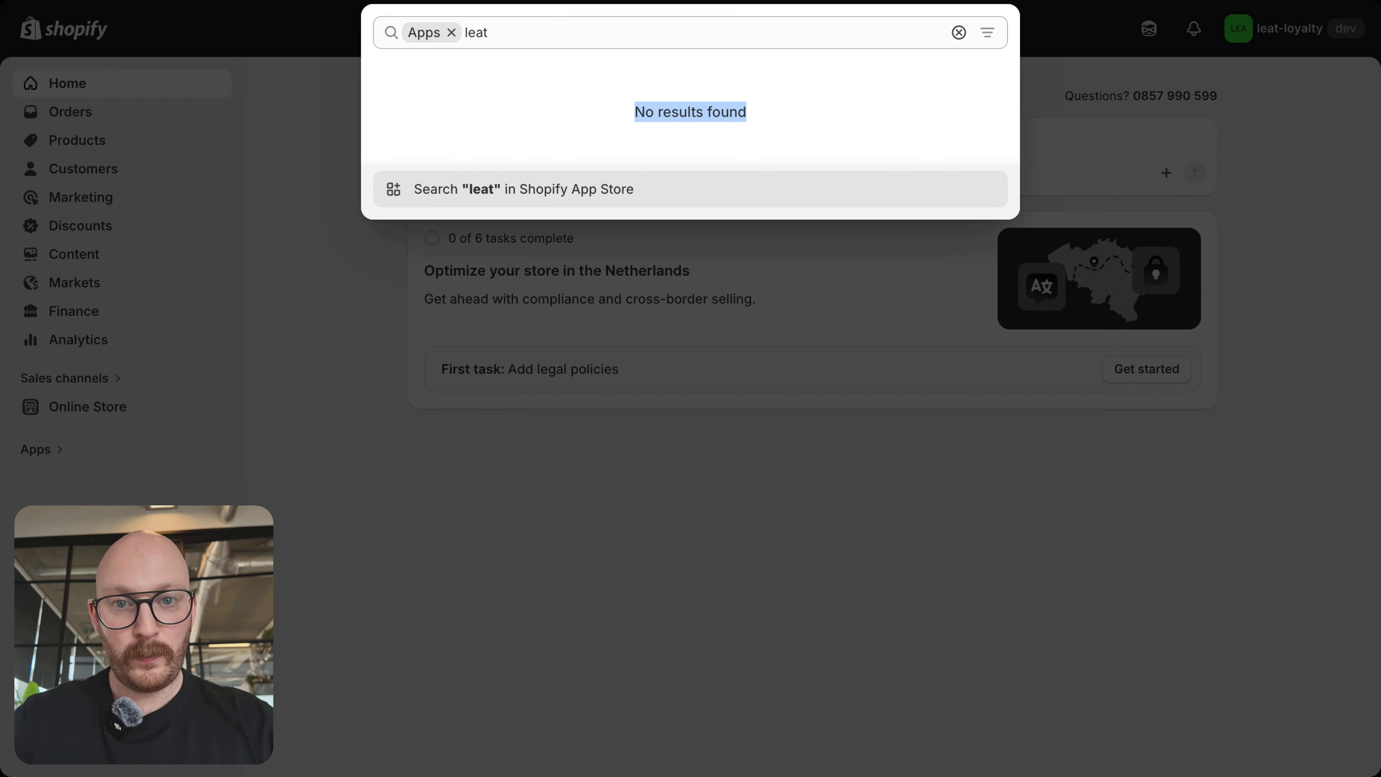
key("Escape")
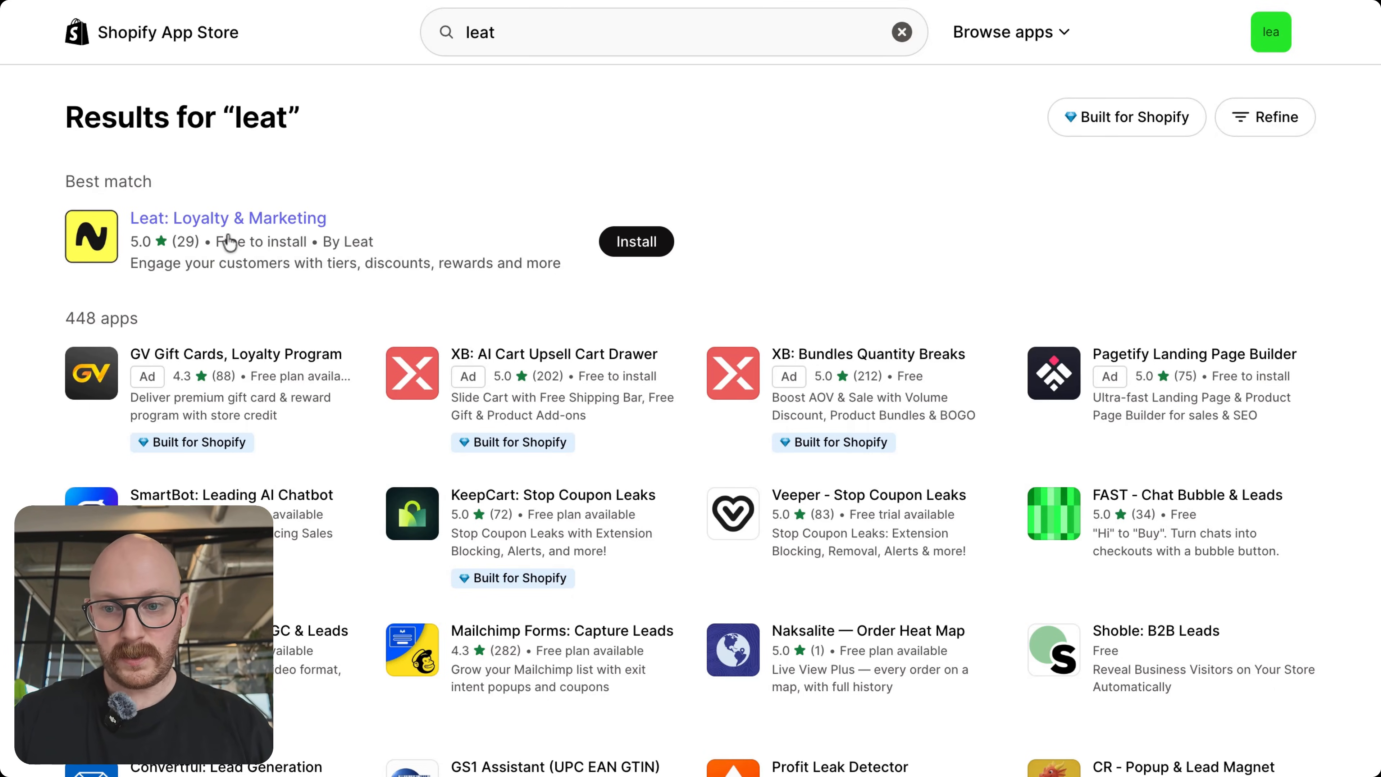
Step: Install the Leat: Loyalty & Rewards app and connect it to an existing Leat account, allowing read/write access
left_click(663, 253)
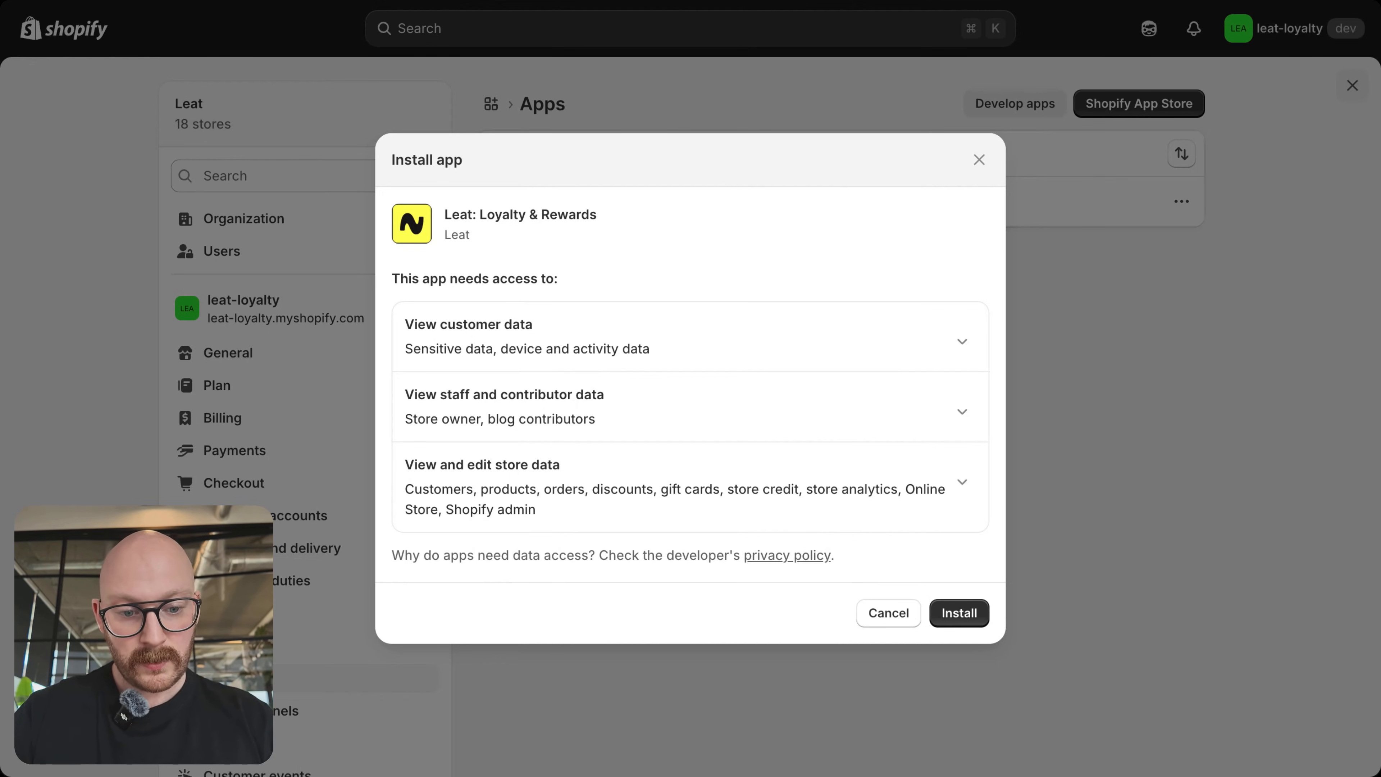
left_click(959, 614)
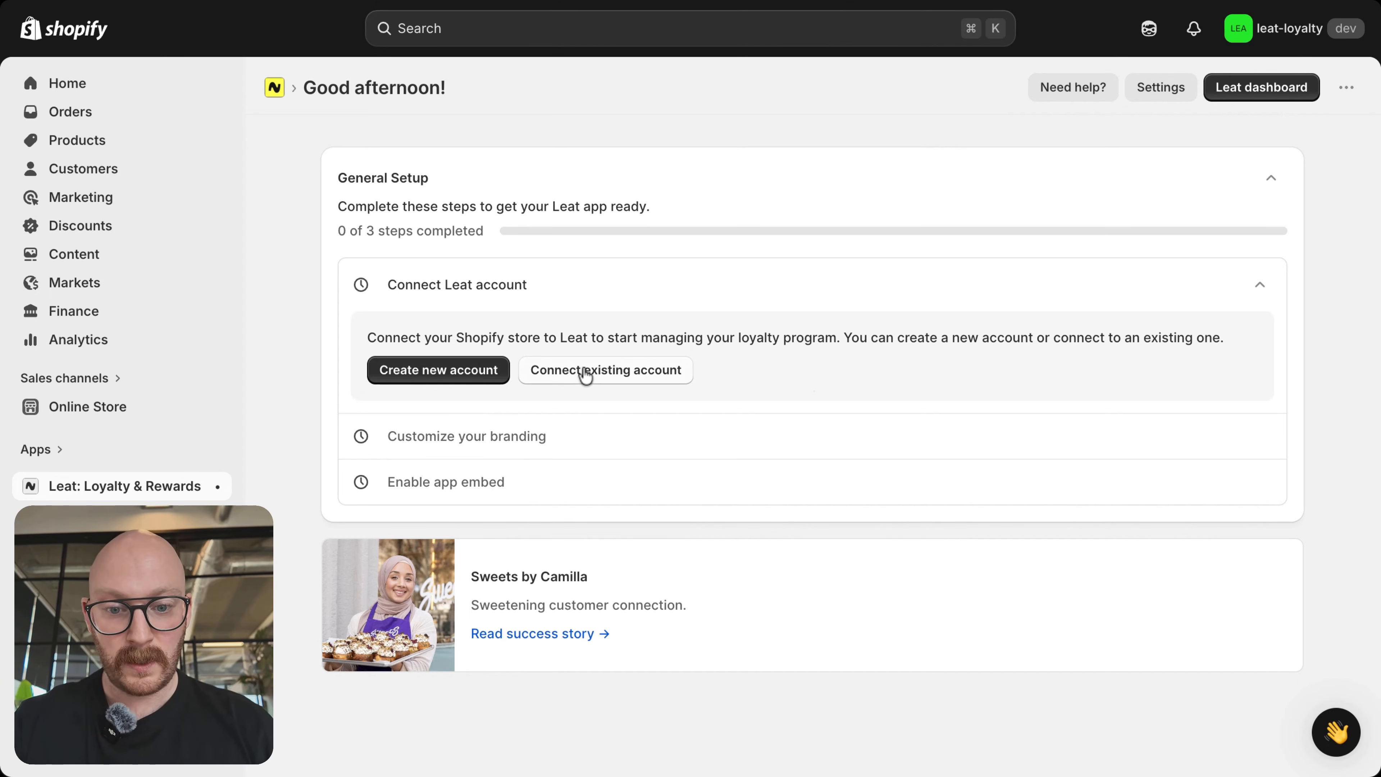
left_click(599, 375)
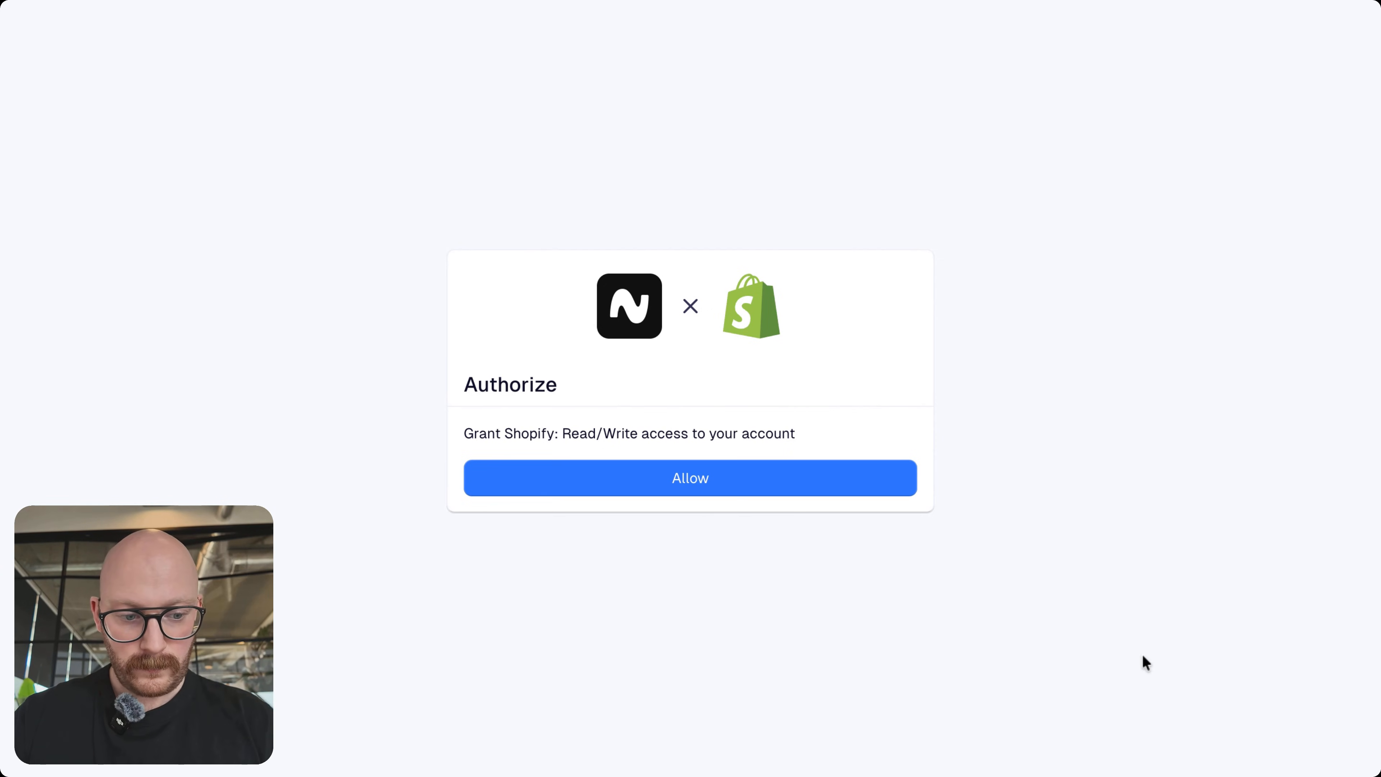
left_click(690, 478)
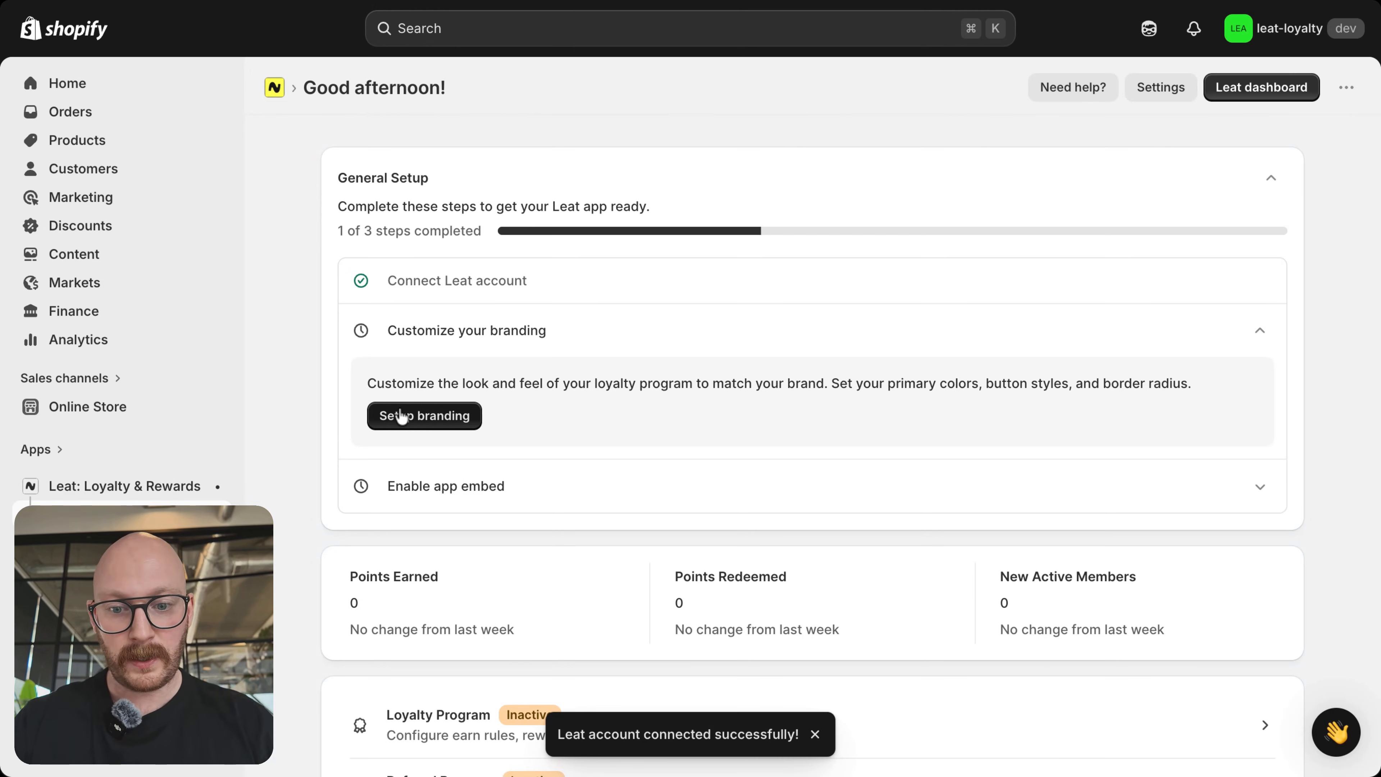
Step: Open the branding setup for the loyalty program and choose black as the button text color
left_click(446, 420)
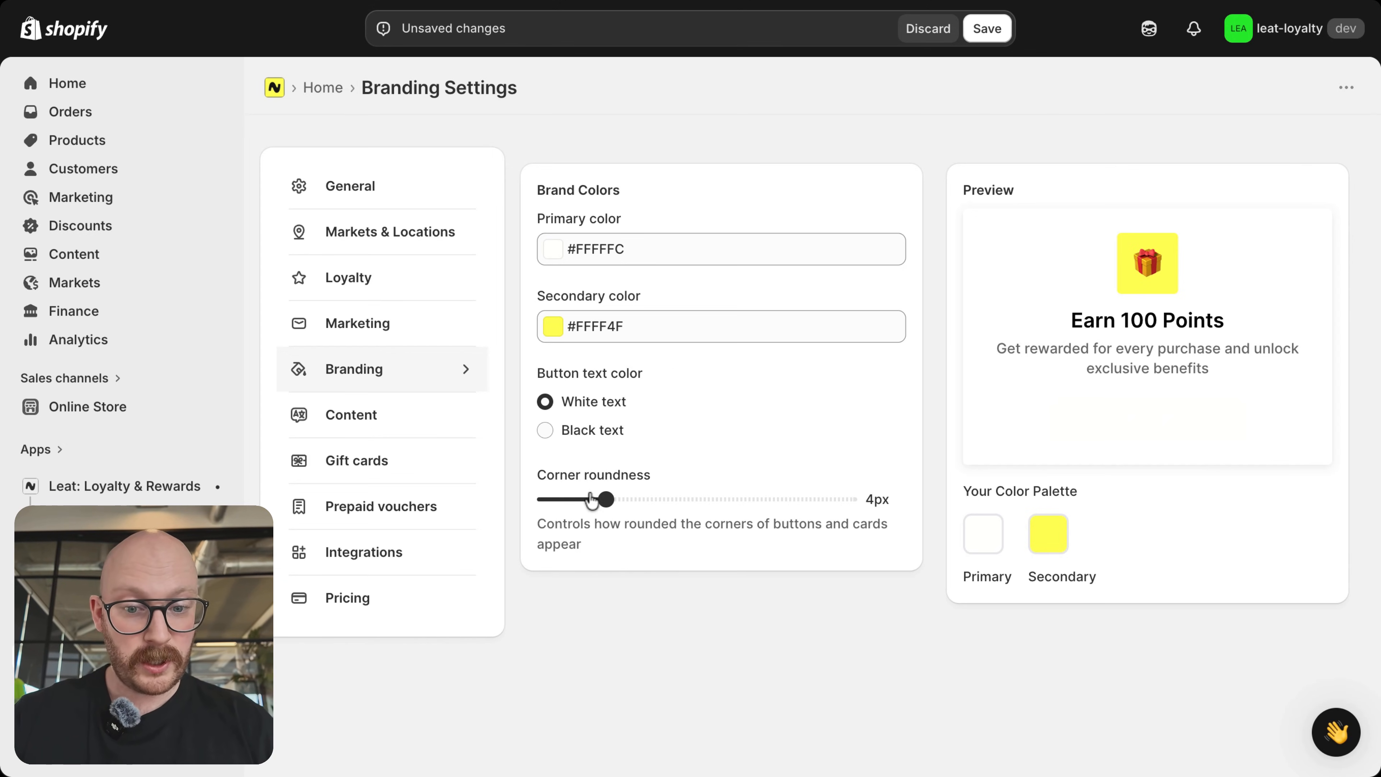
left_click(545, 430)
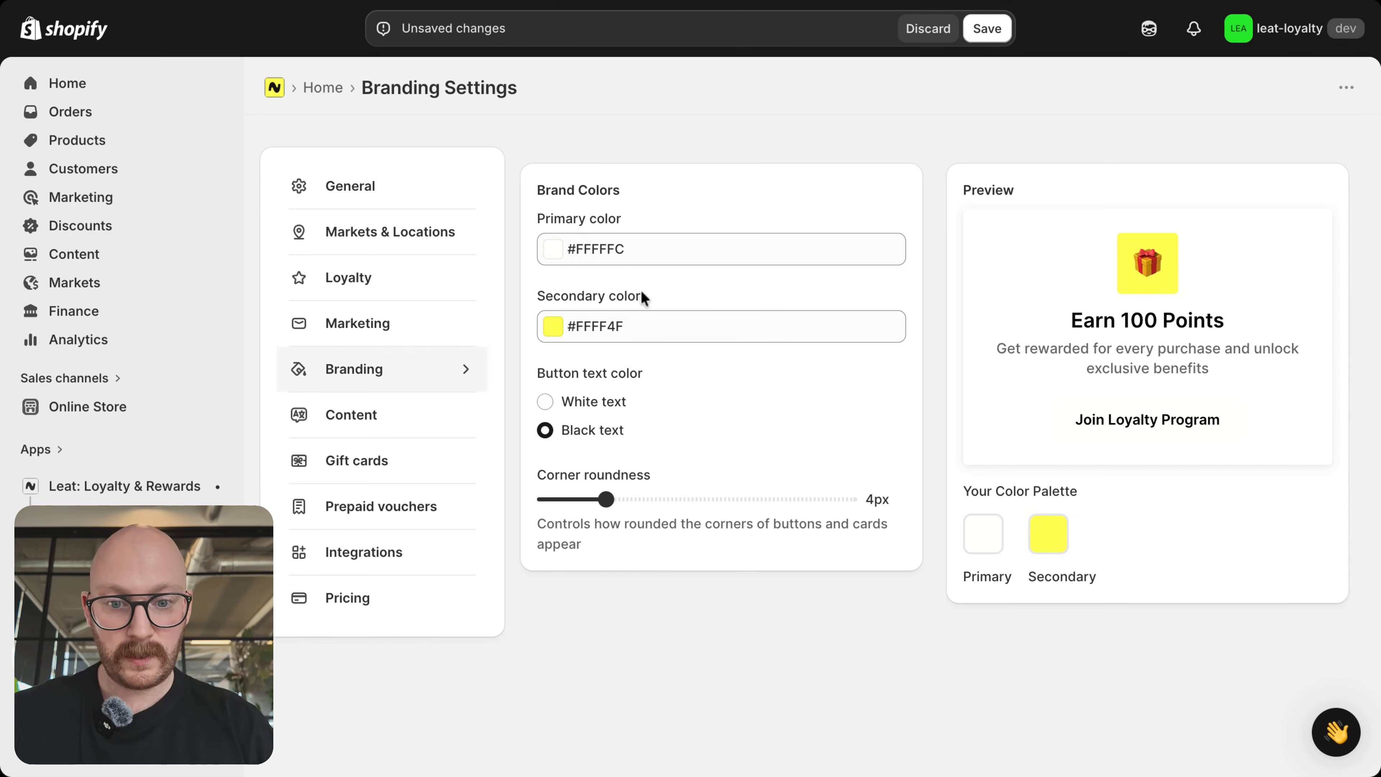
left_click(627, 251)
double_click(611, 247)
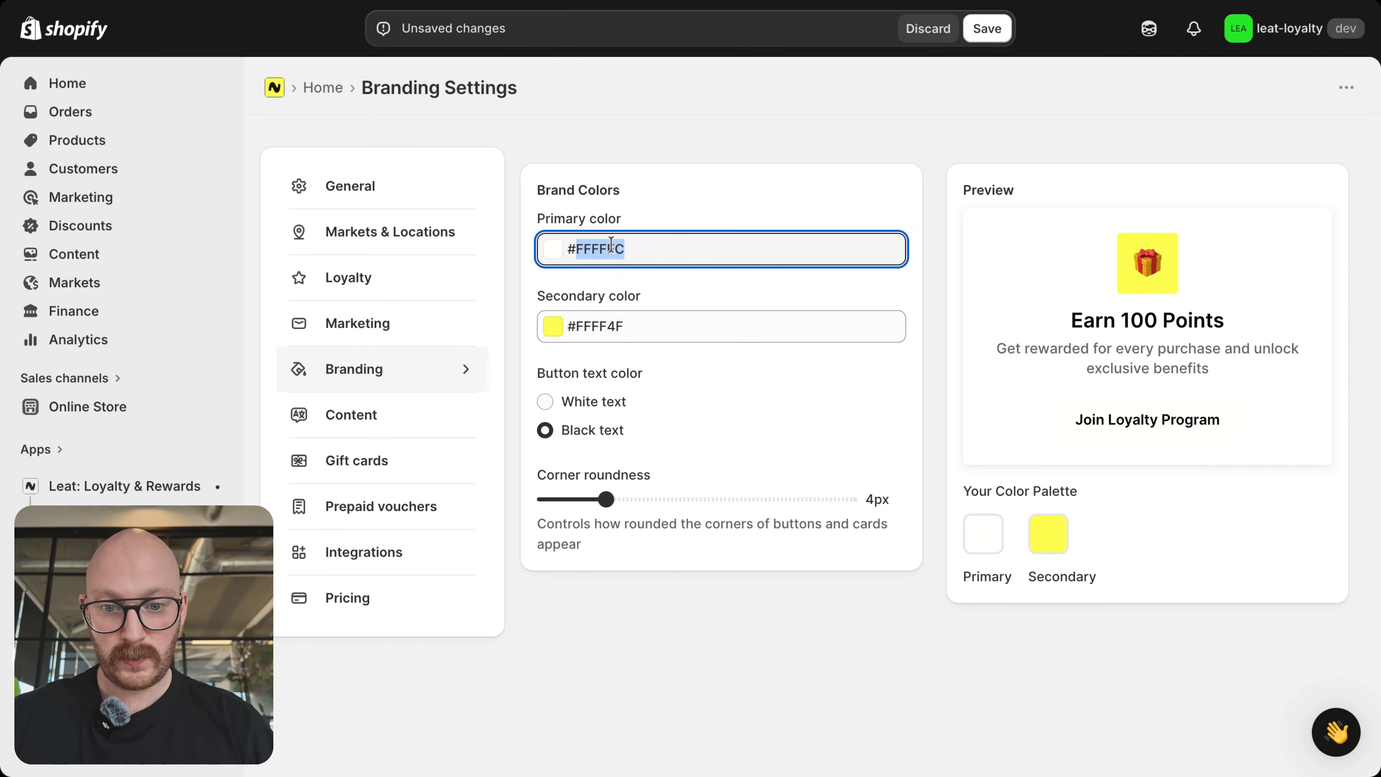
left_click(606, 326)
triple_click(605, 325)
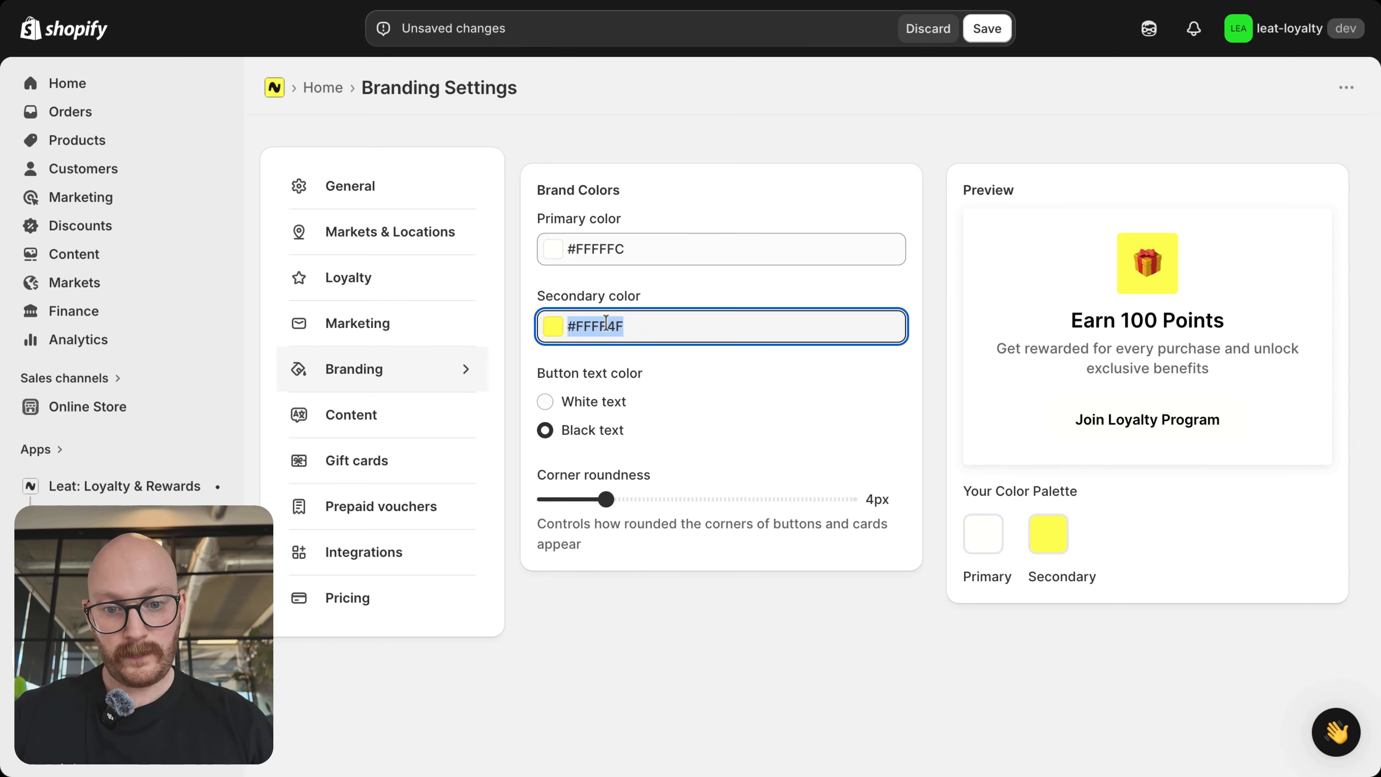
left_click(636, 327)
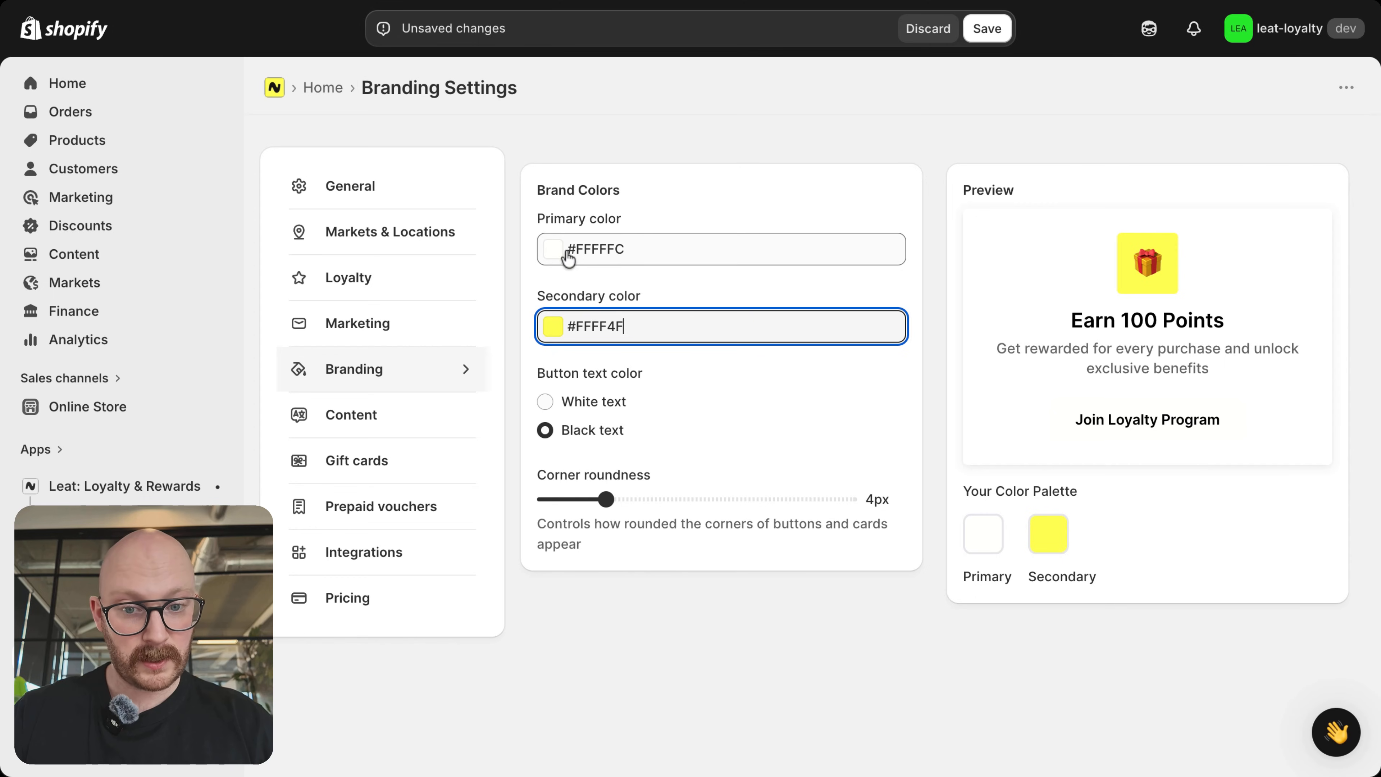
left_click(602, 249)
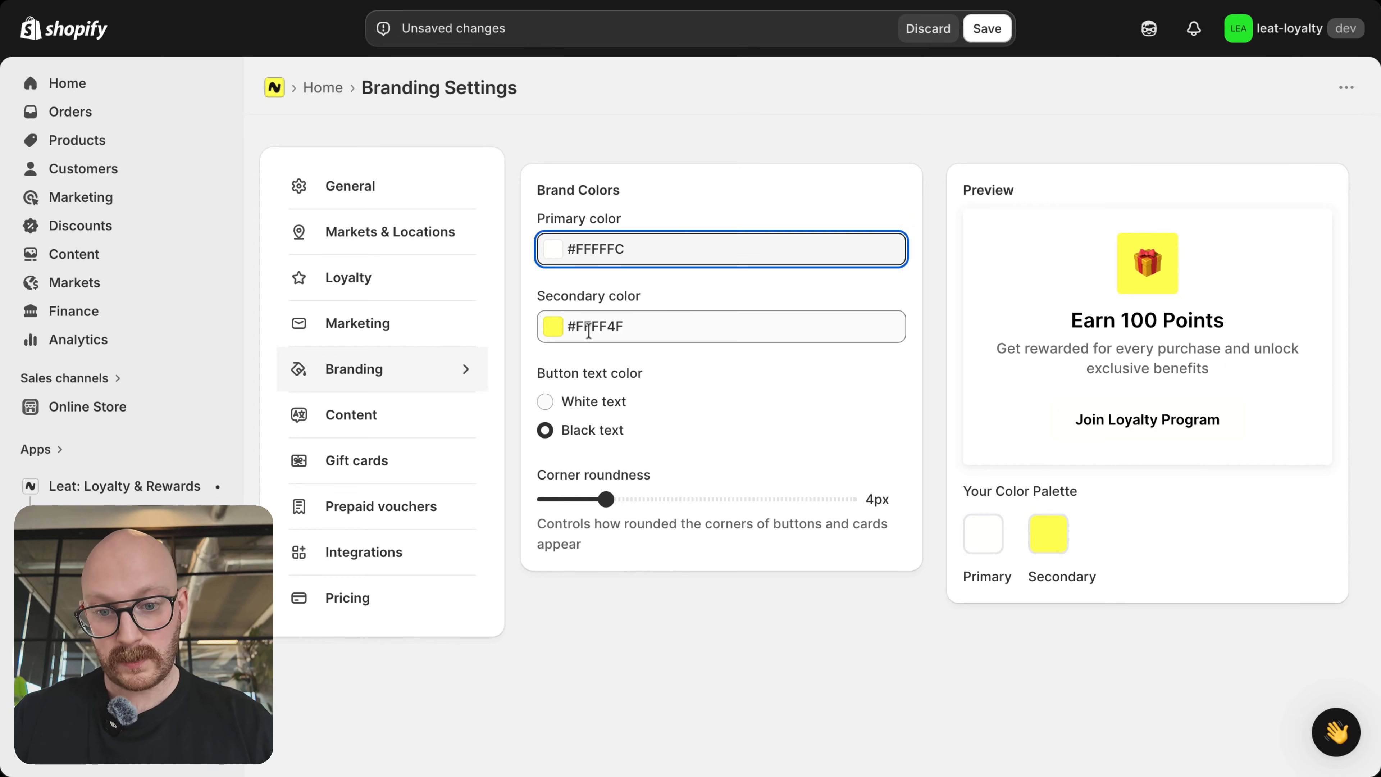
left_click(633, 251)
mouse_move(632, 250)
left_mouse_down()
mouse_move(575, 250)
mouse_move(561, 284)
mouse_move(560, 445)
mouse_move(478, 429)
mouse_move(575, 315)
left_mouse_up()
Step: Set the primary brand color to #000000
left_click(554, 249)
left_click(604, 245)
double_click(603, 245)
type("00")
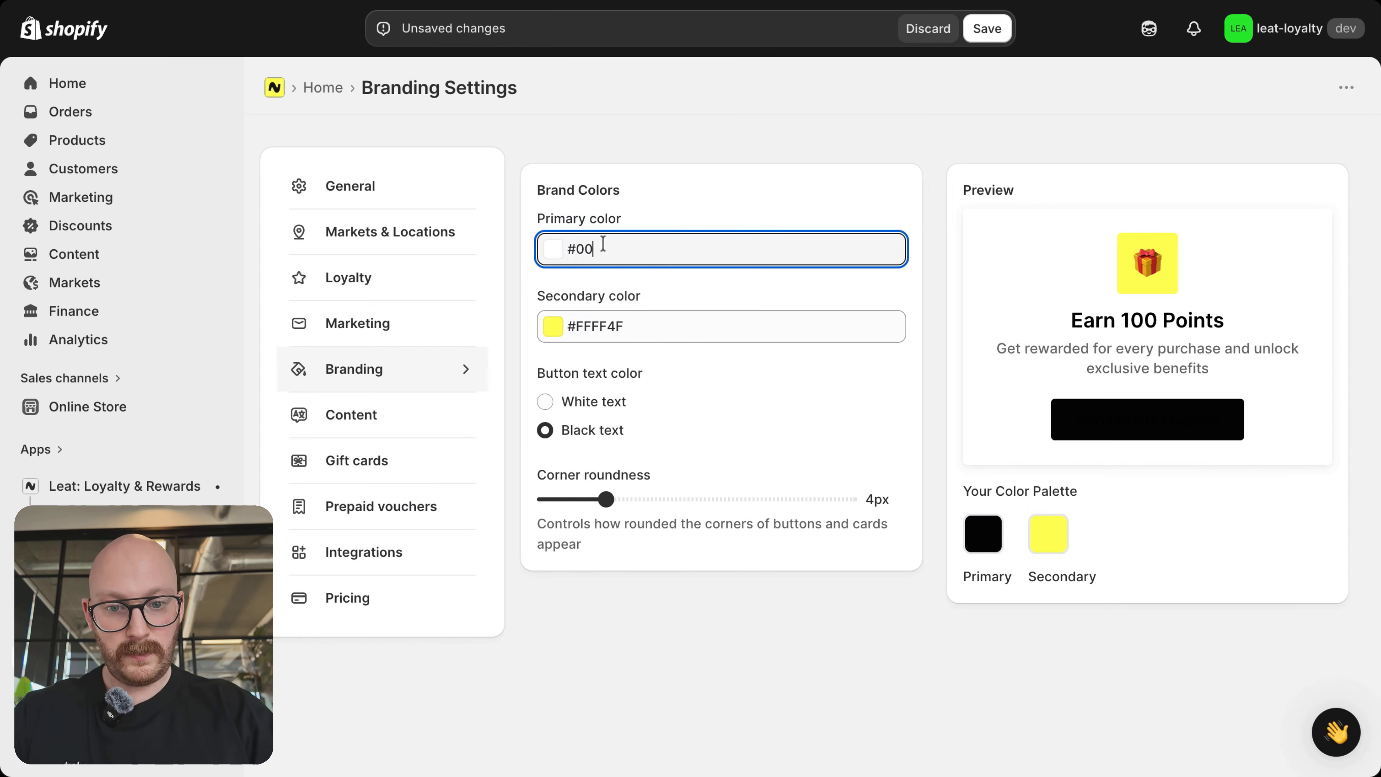
type("0000")
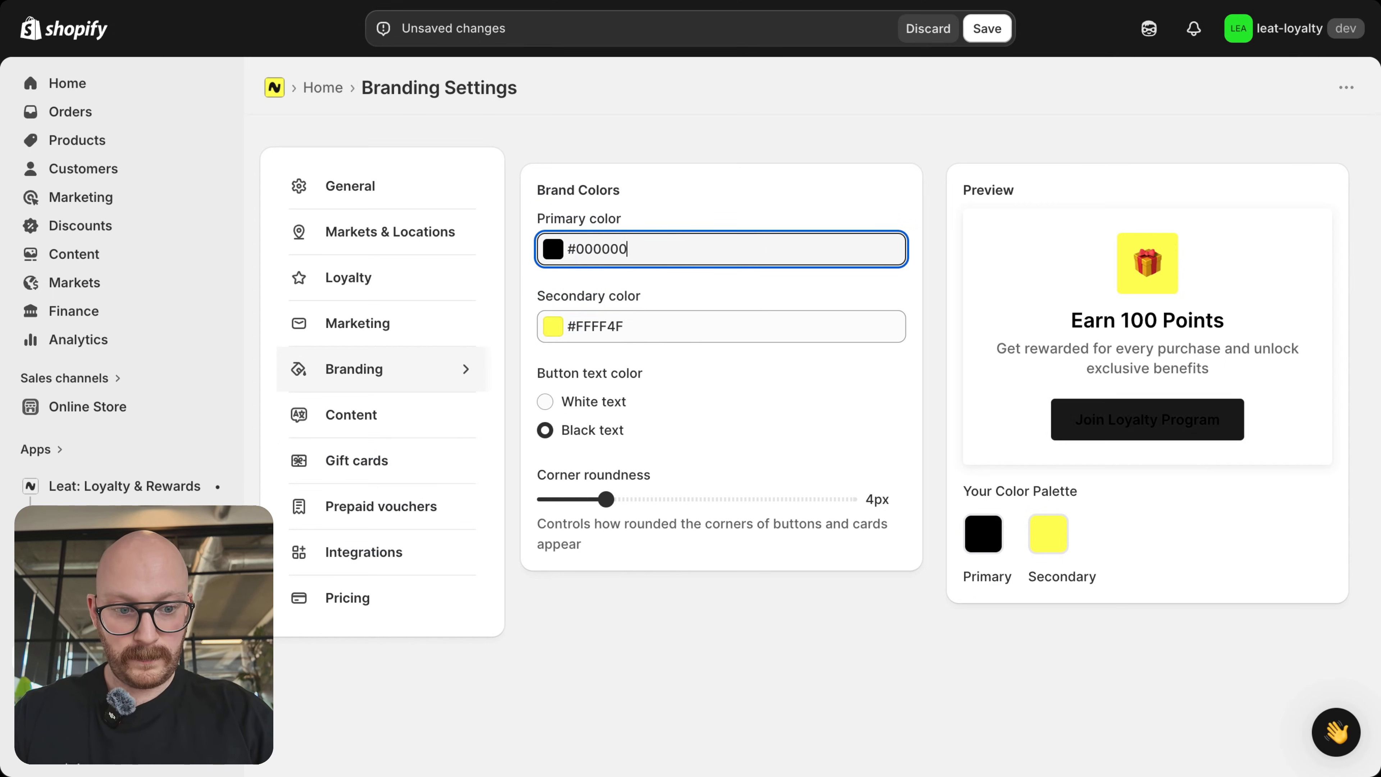
left_click(721, 168)
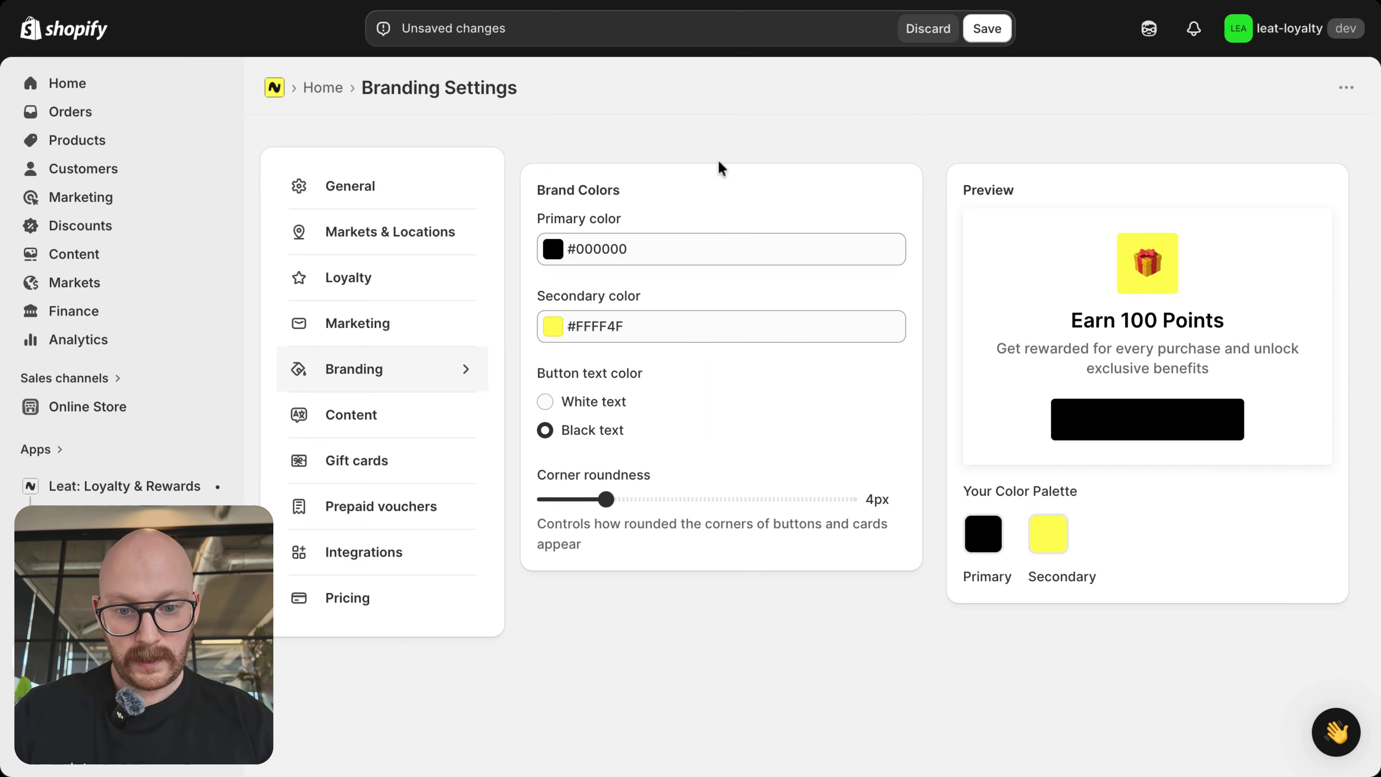
Step: Set the button text color to white, keep the corner roundness at 4px, and save the branding settings
left_click(545, 401)
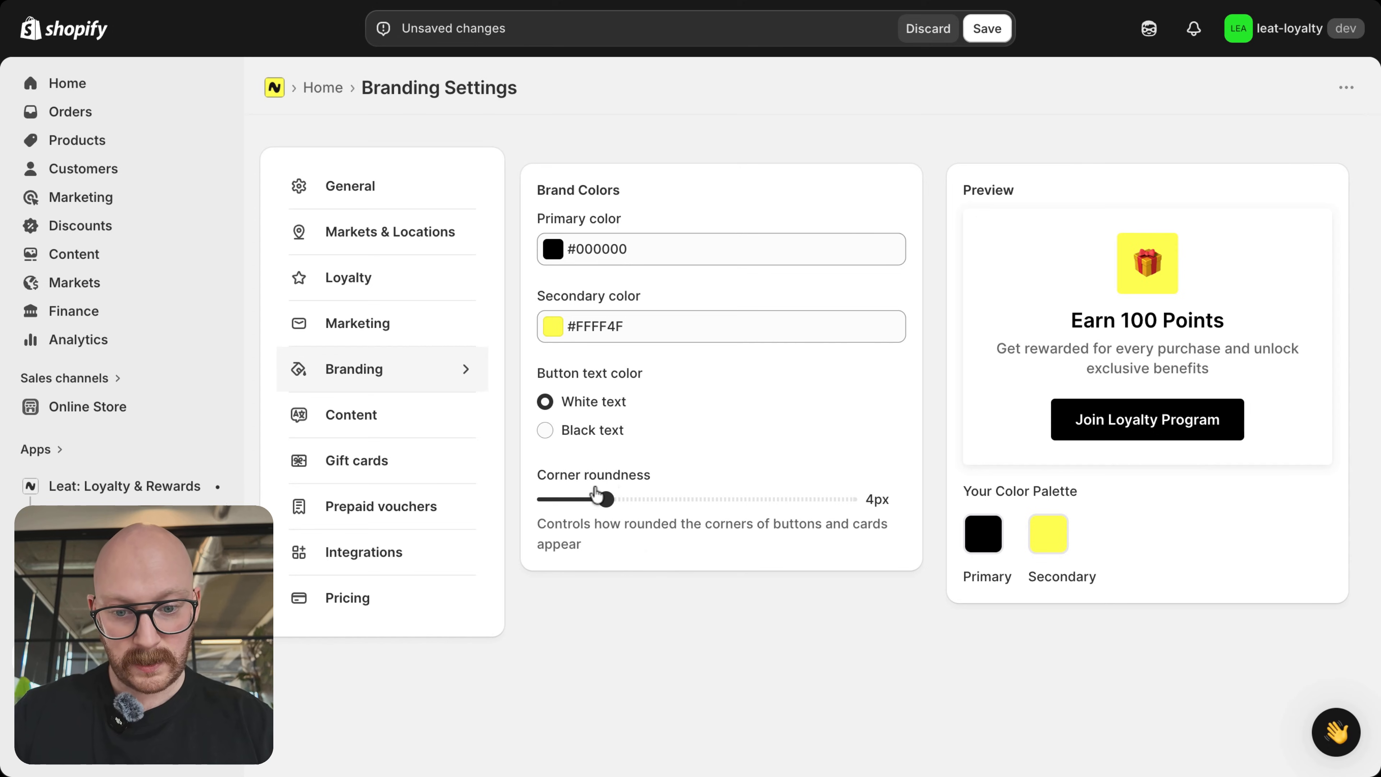
mouse_move(605, 499)
left_mouse_down()
mouse_move(546, 497)
mouse_move(605, 496)
left_mouse_up()
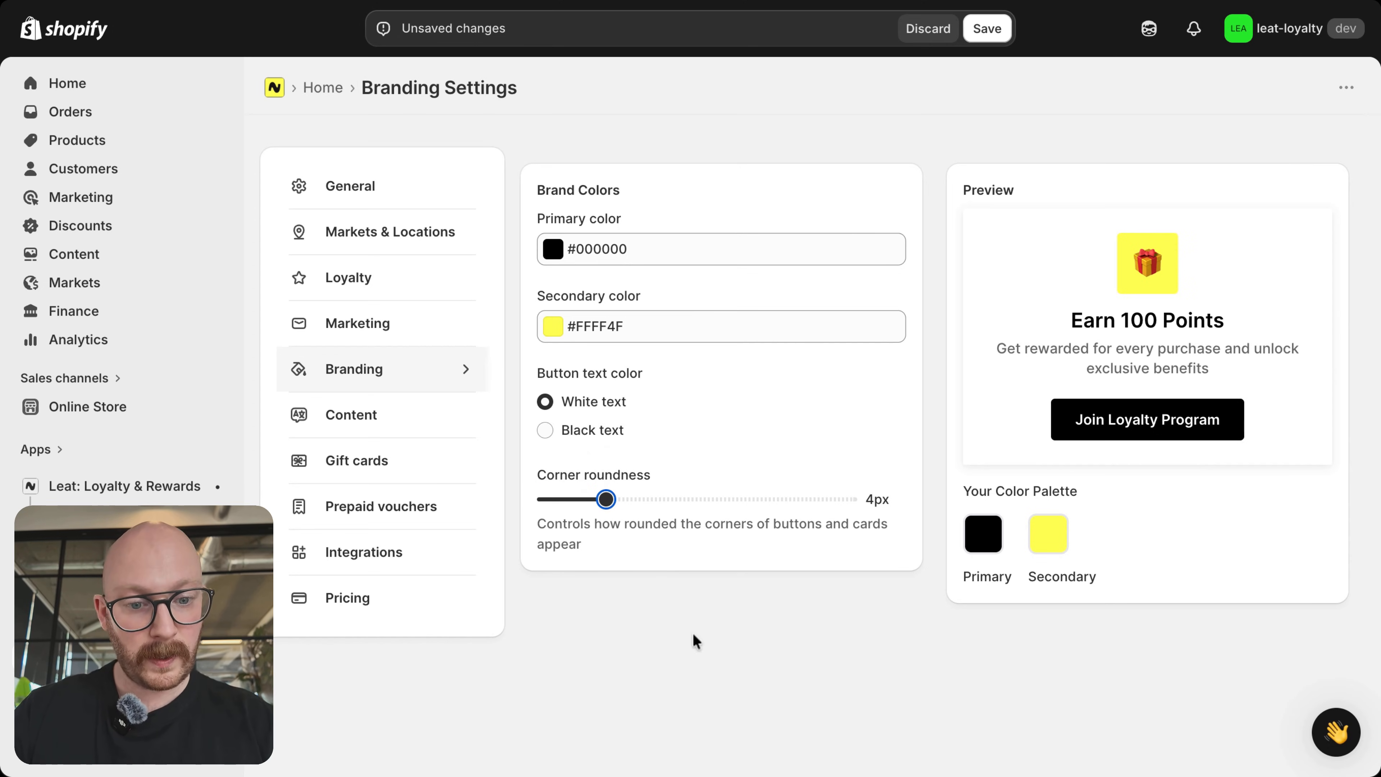
left_click(701, 688)
scroll(701, 687, "down", 1)
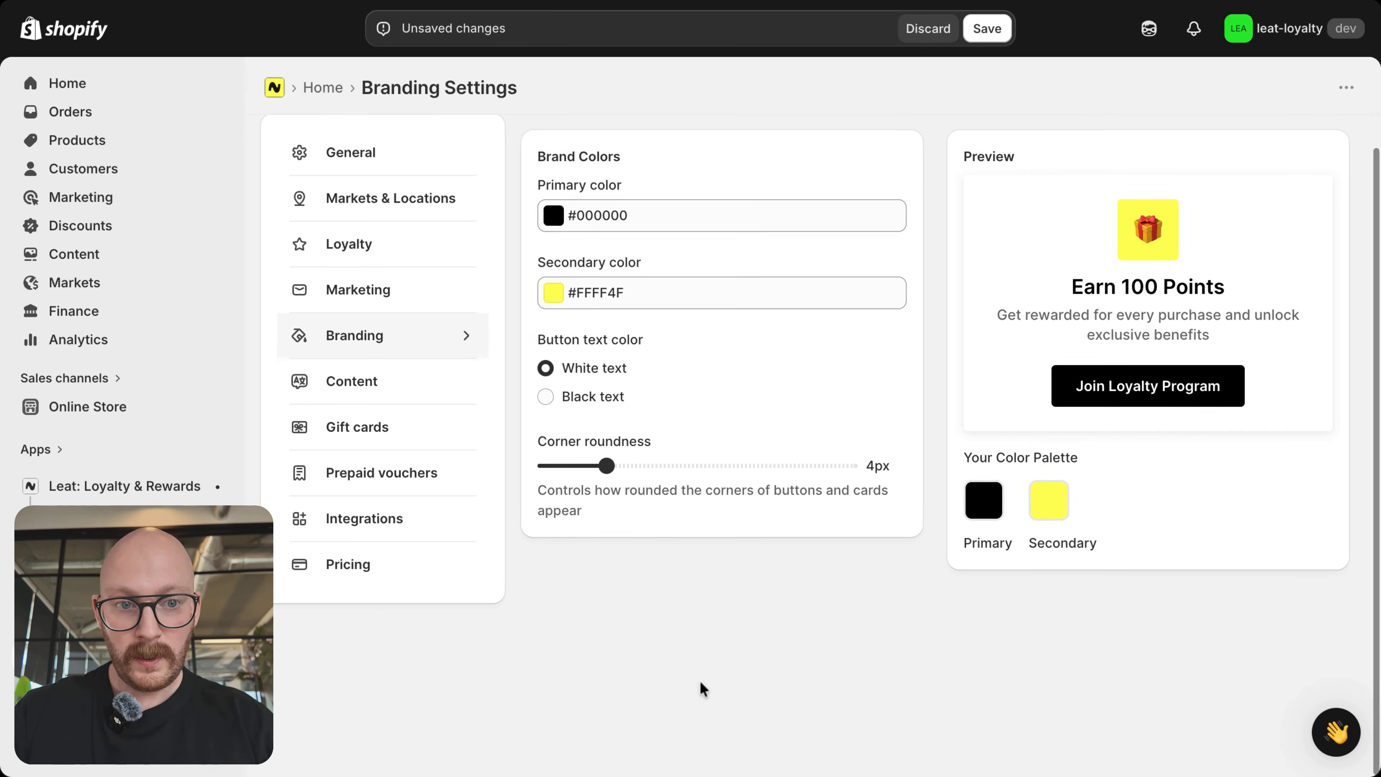
left_click(977, 35)
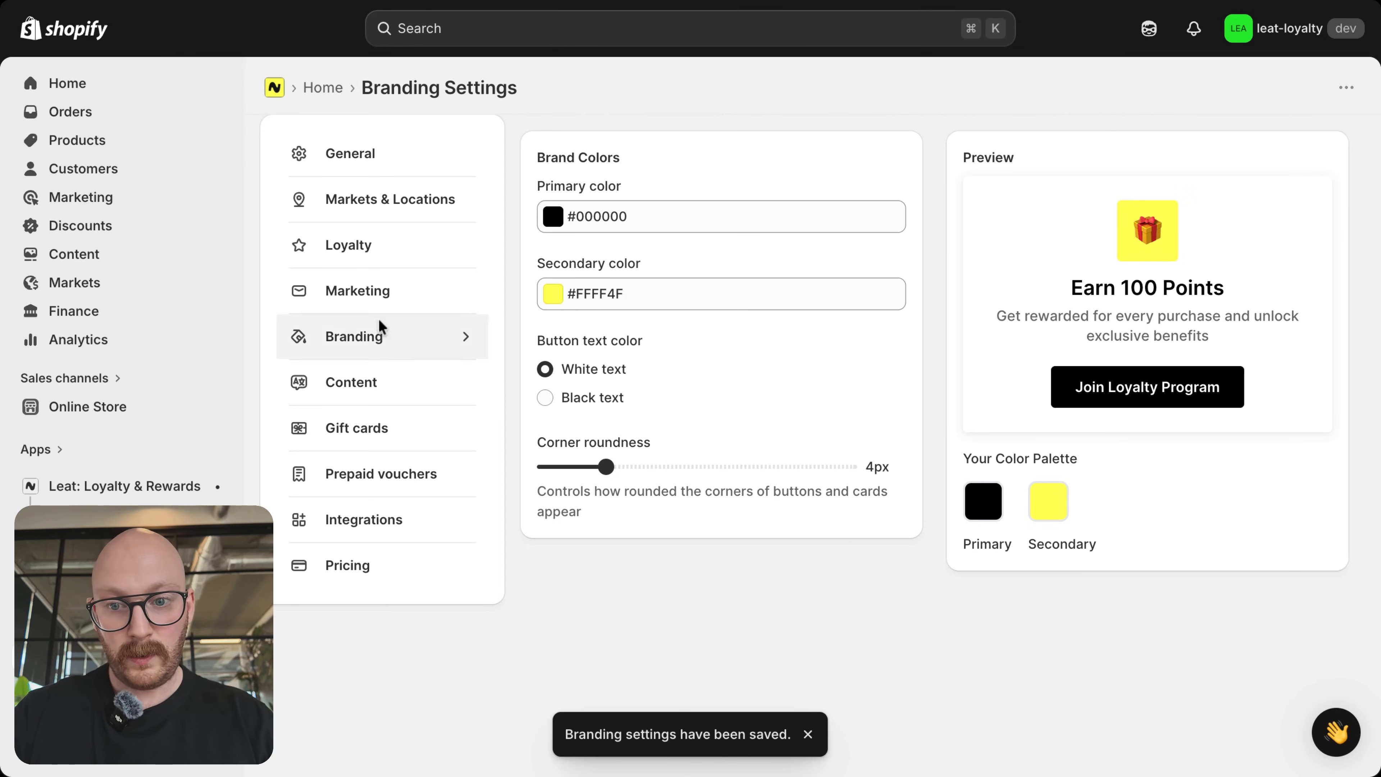
Step: In the general settings, enable creating Shopify customers through Leat, paste the forms.leat.com link as the registration form, and save
left_click(355, 155)
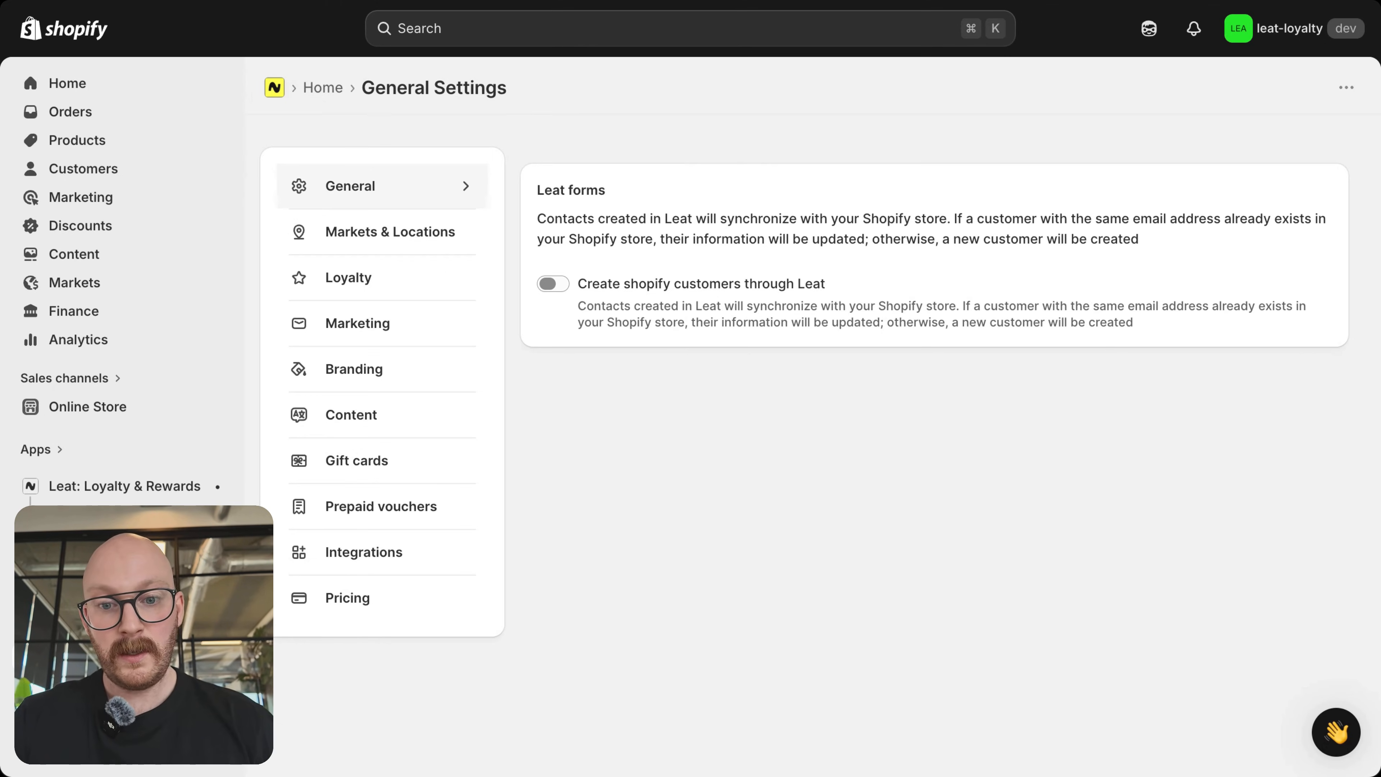
left_click(553, 283)
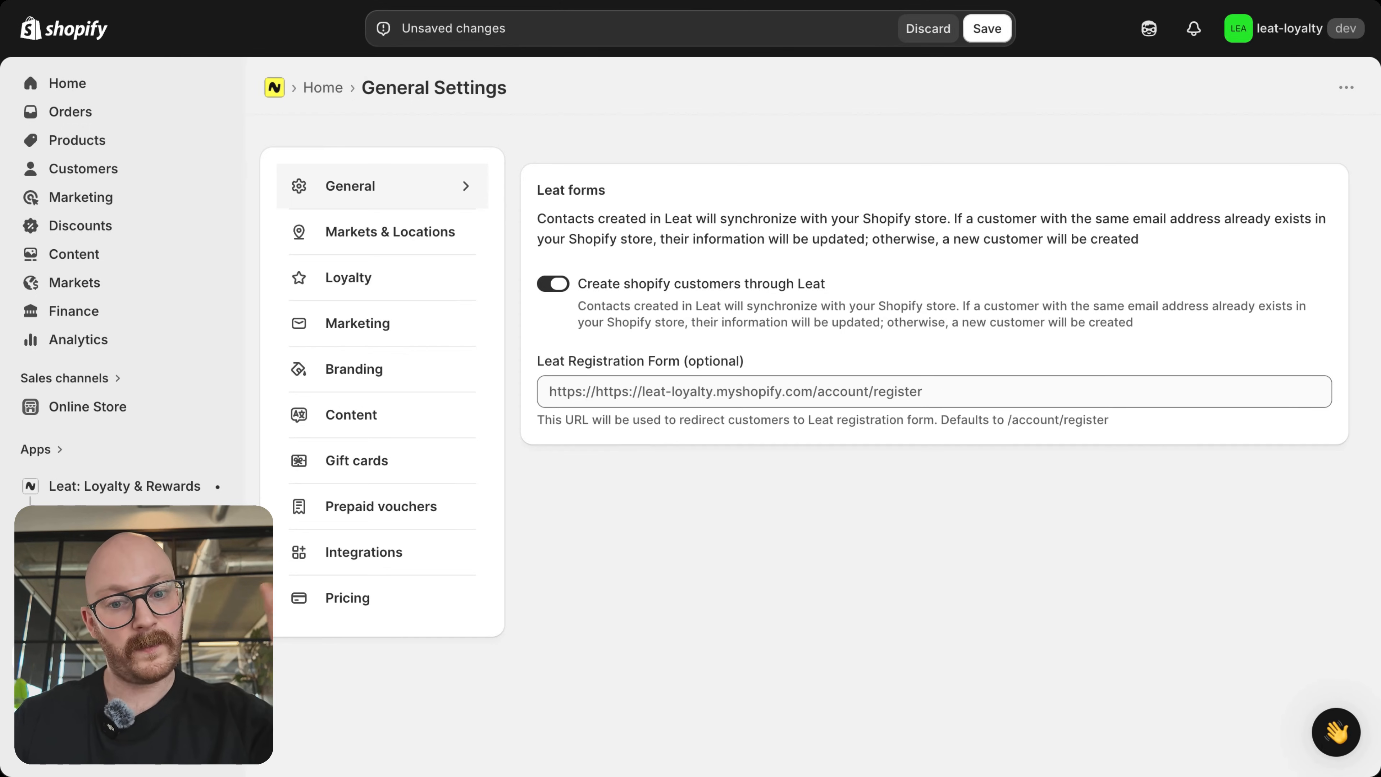
left_click(736, 392)
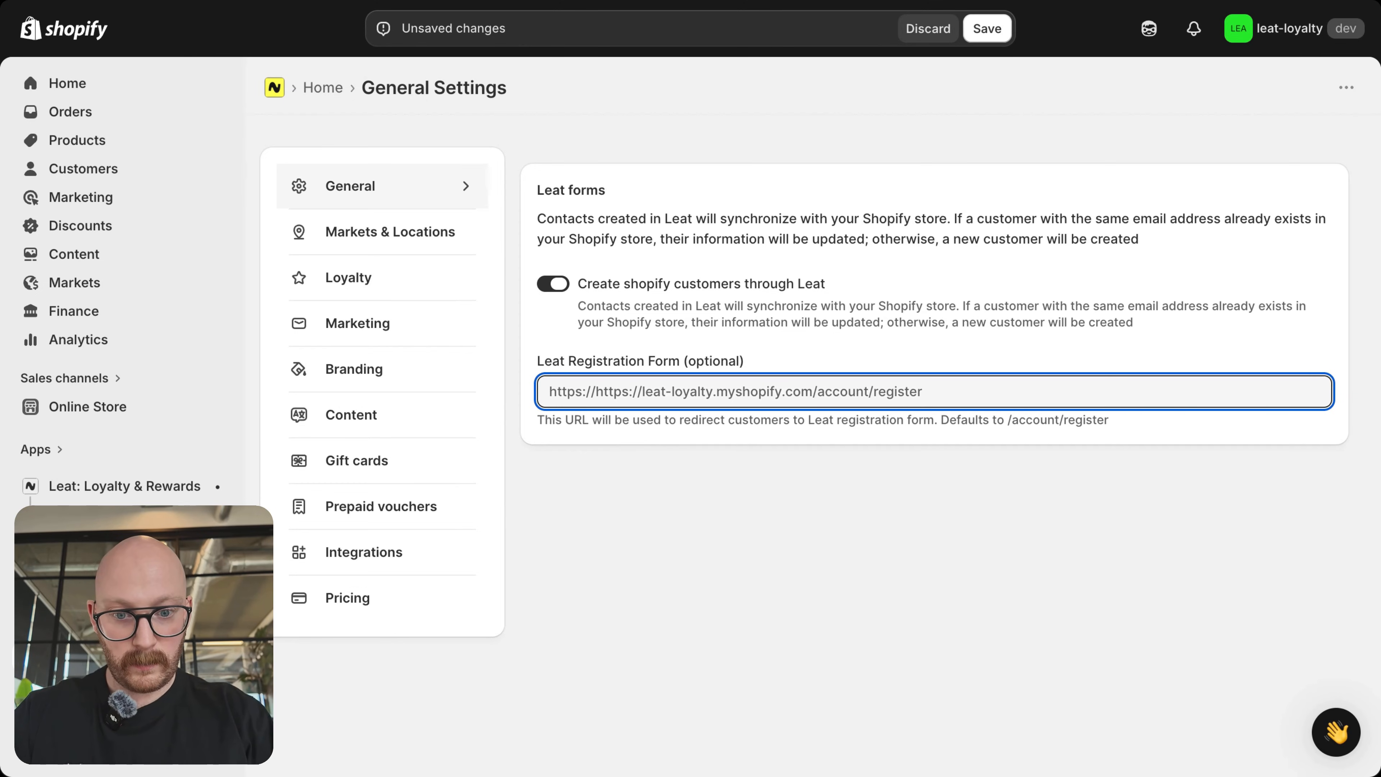
left_click(945, 2)
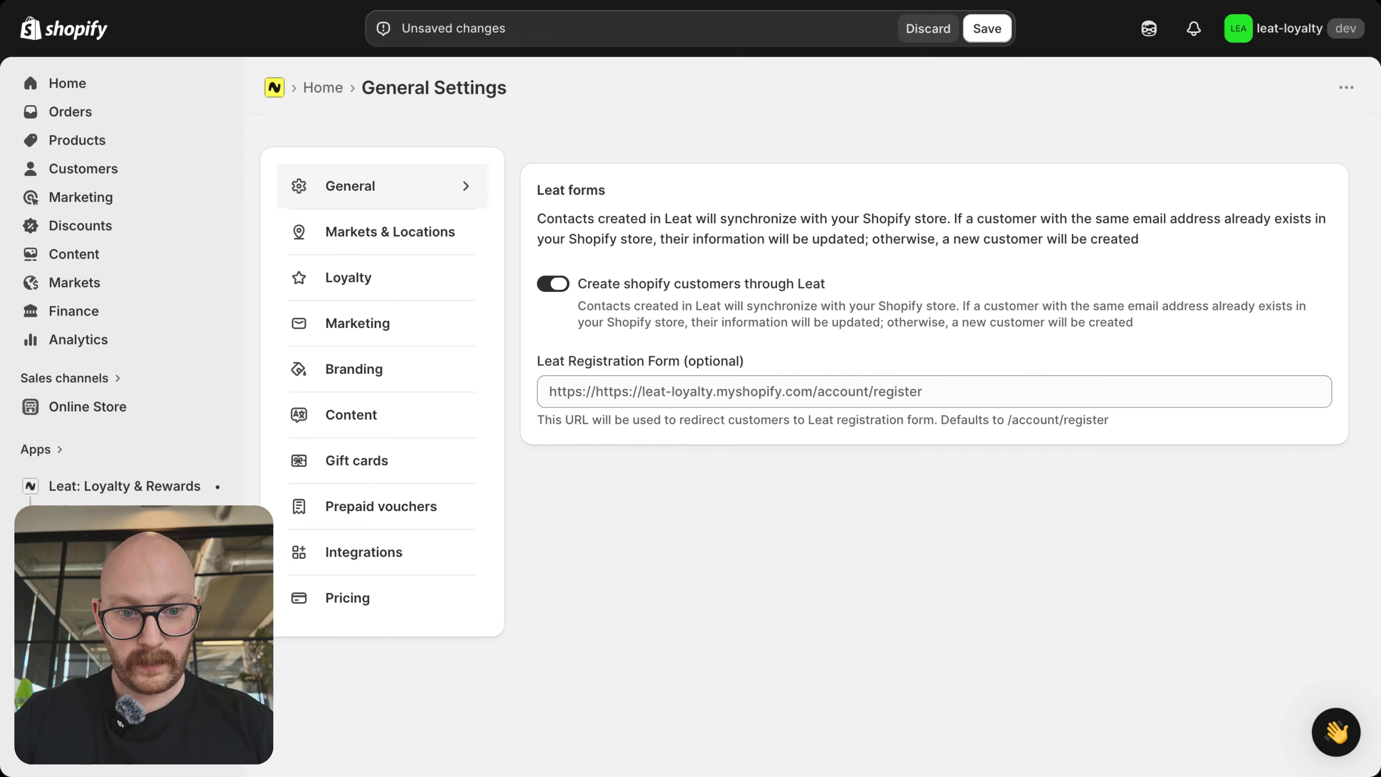
left_click(934, 392)
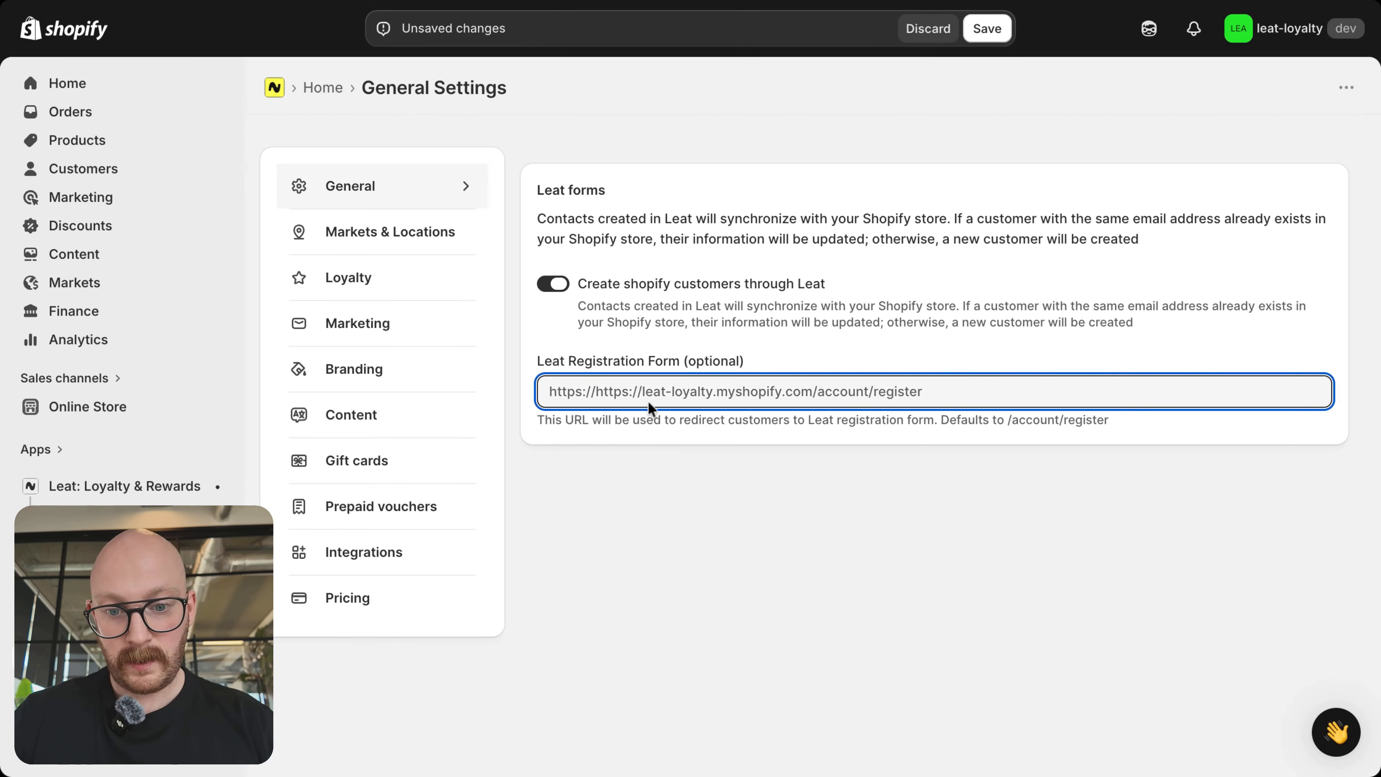
key("ctrl+v")
left_click(647, 490)
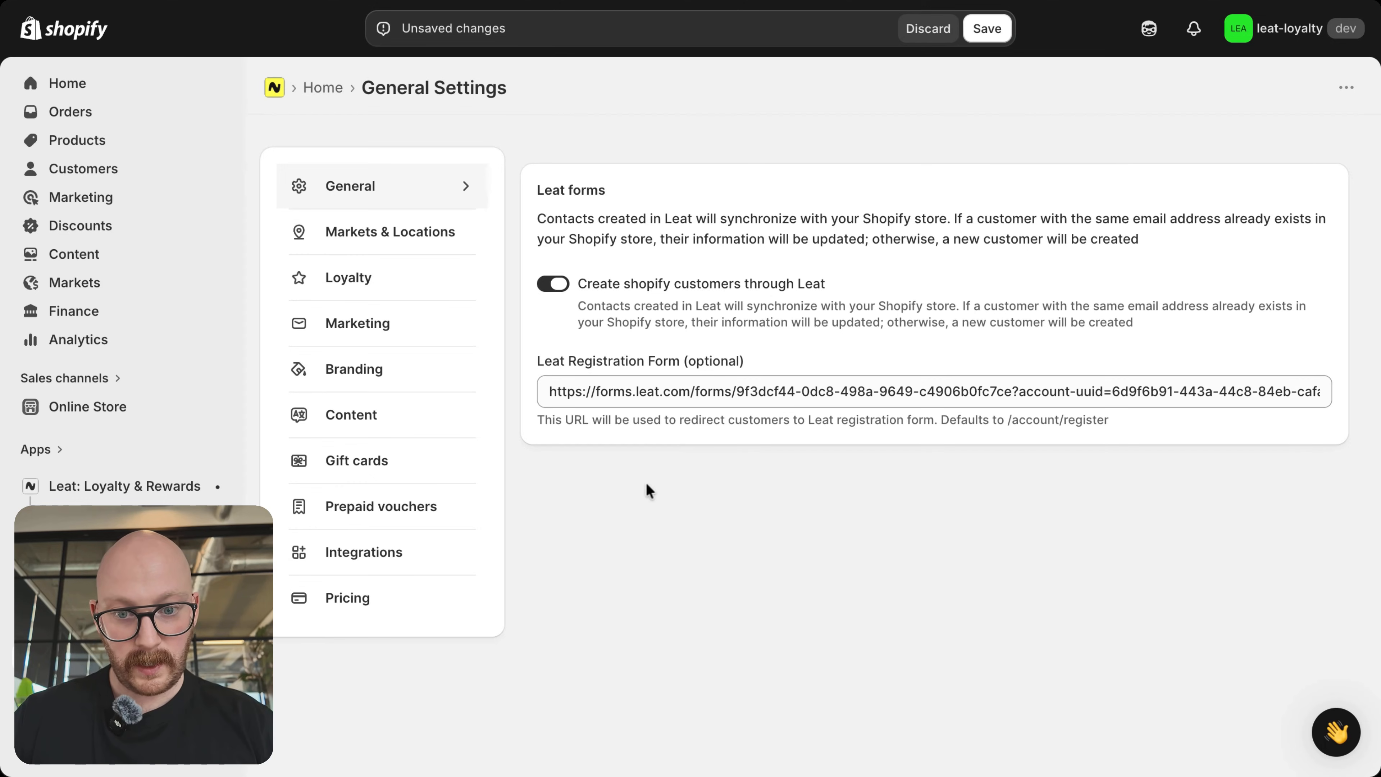
left_click(981, 32)
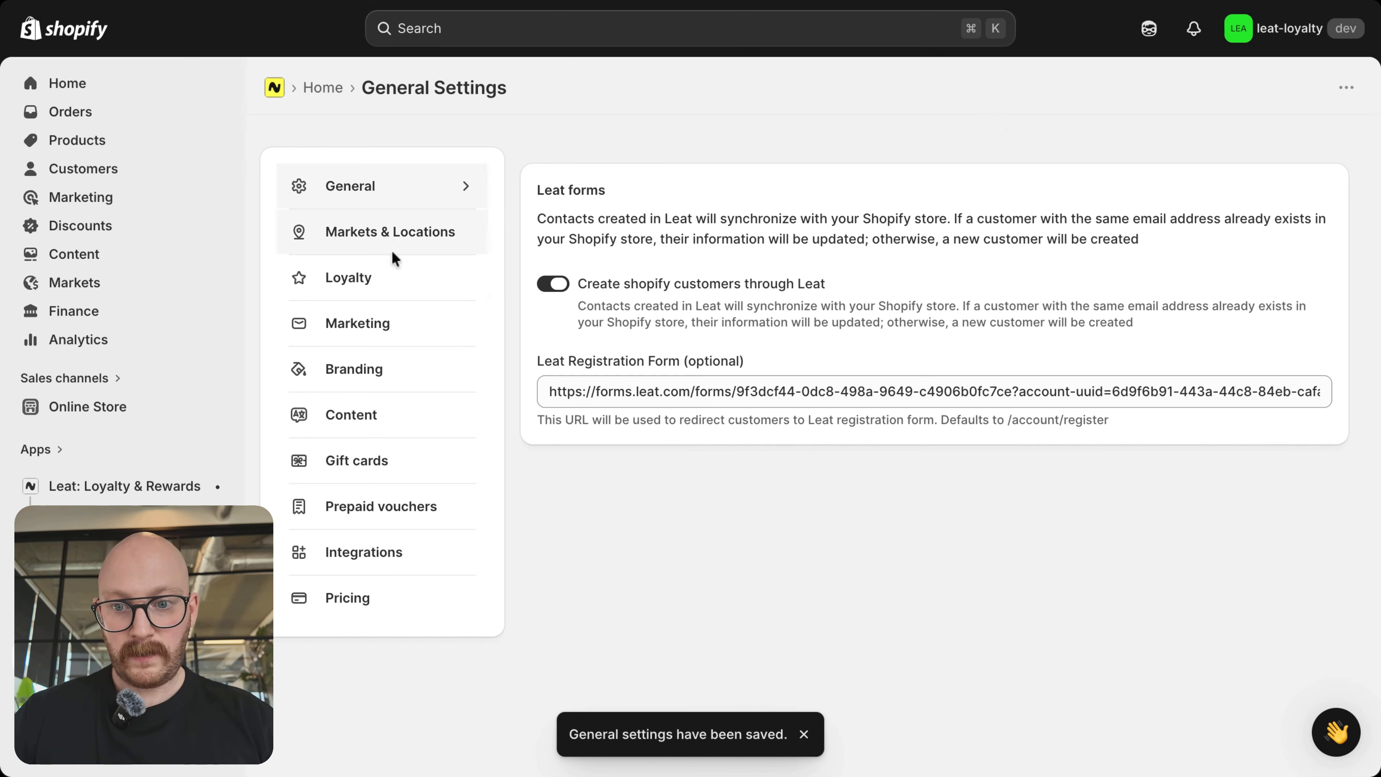
Step: Assign the Leat Academy business profile to the Canada market in the Markets & Locations settings
left_click(423, 238)
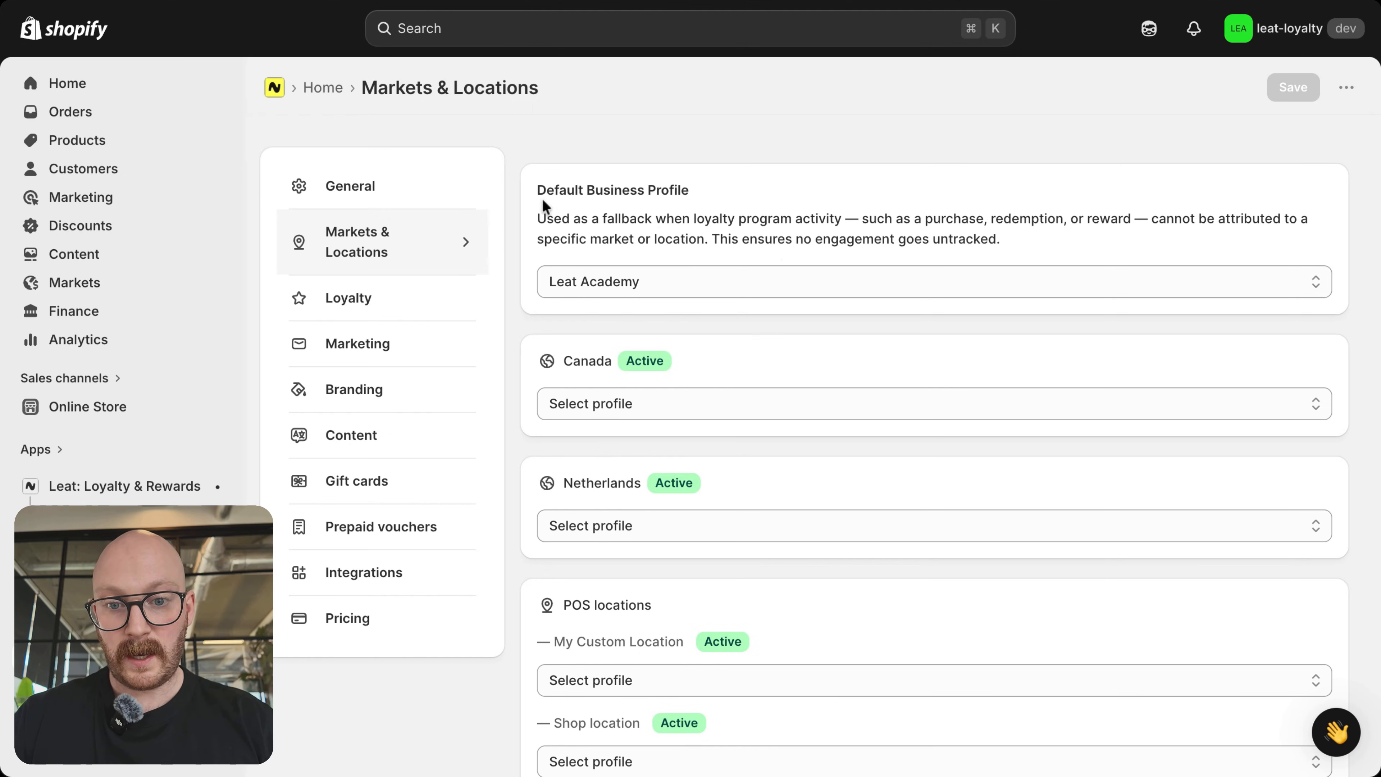
scroll(674, 223, "down", 1)
left_click(650, 245)
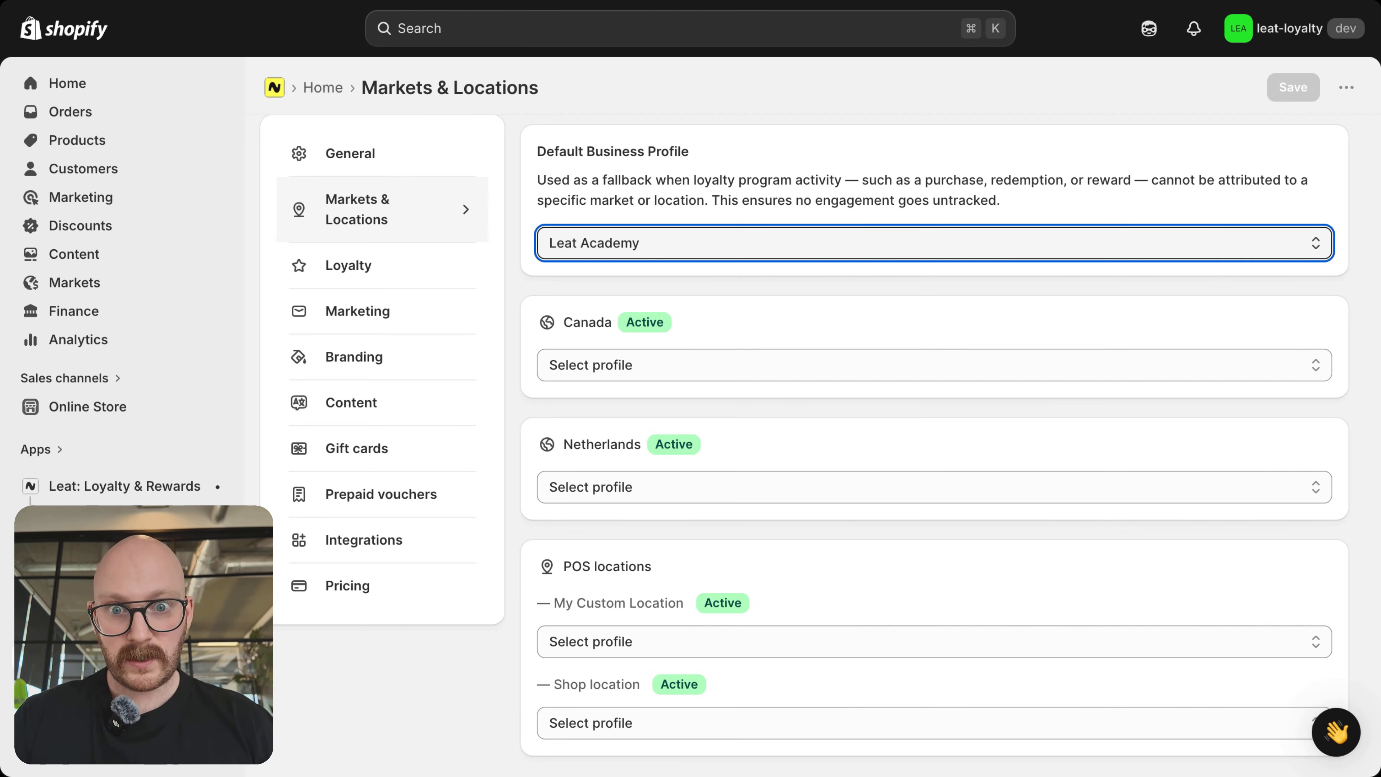
left_click(698, 333)
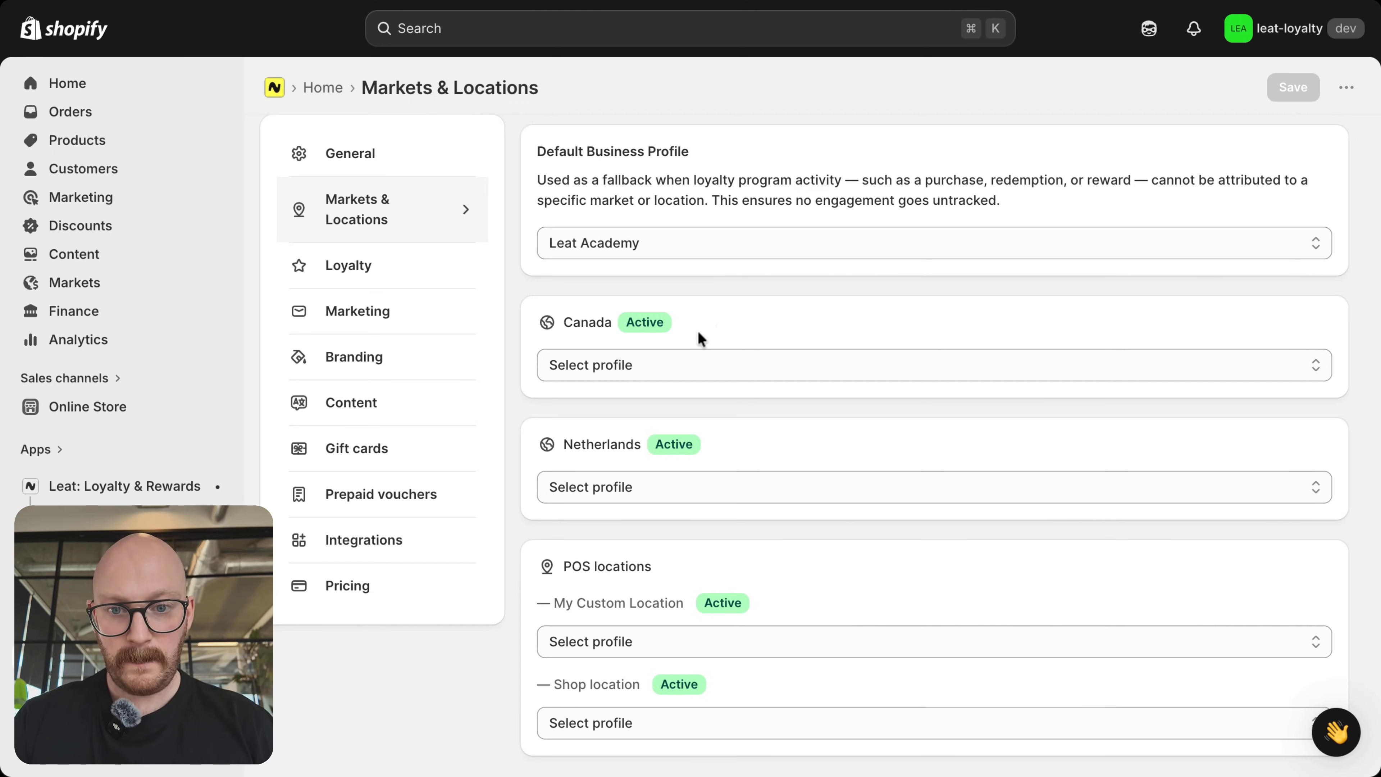
scroll(700, 338, "down", 1)
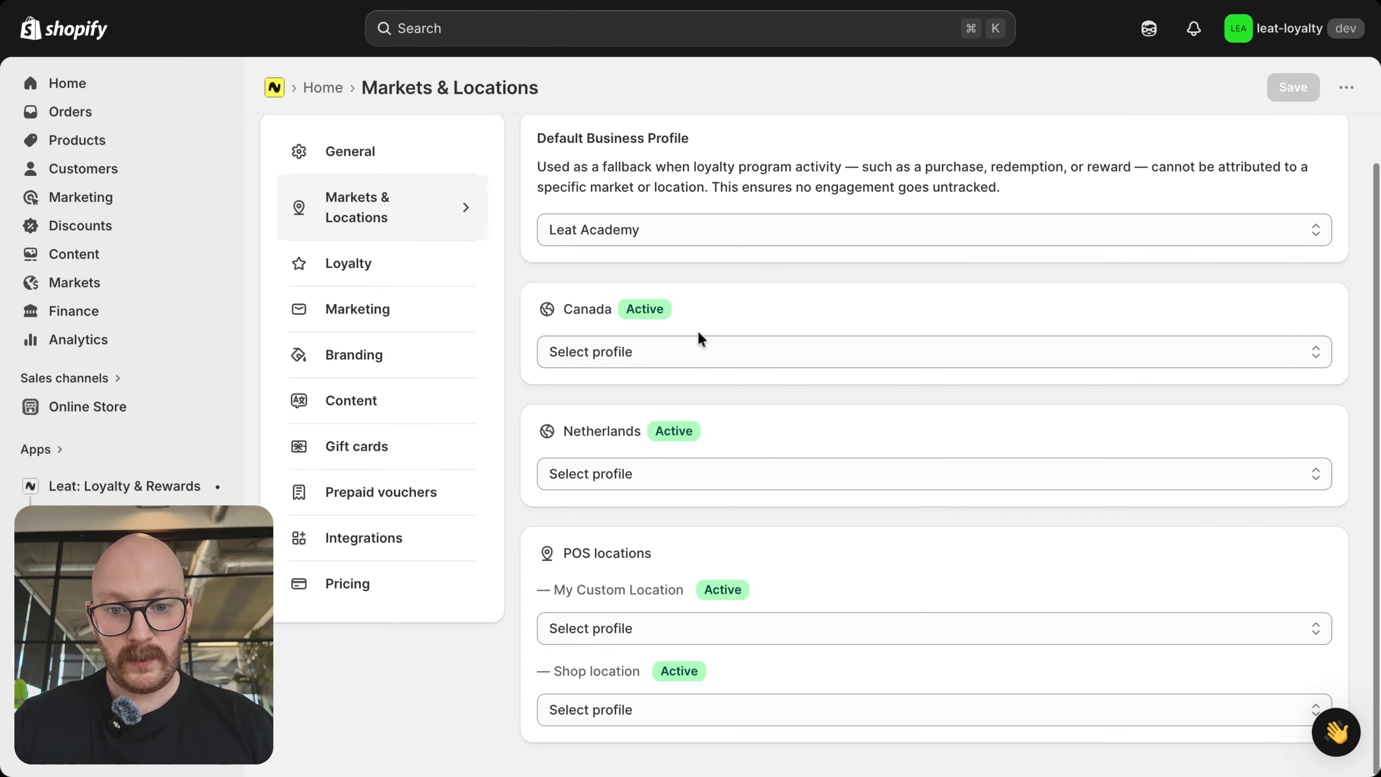
left_click(605, 364)
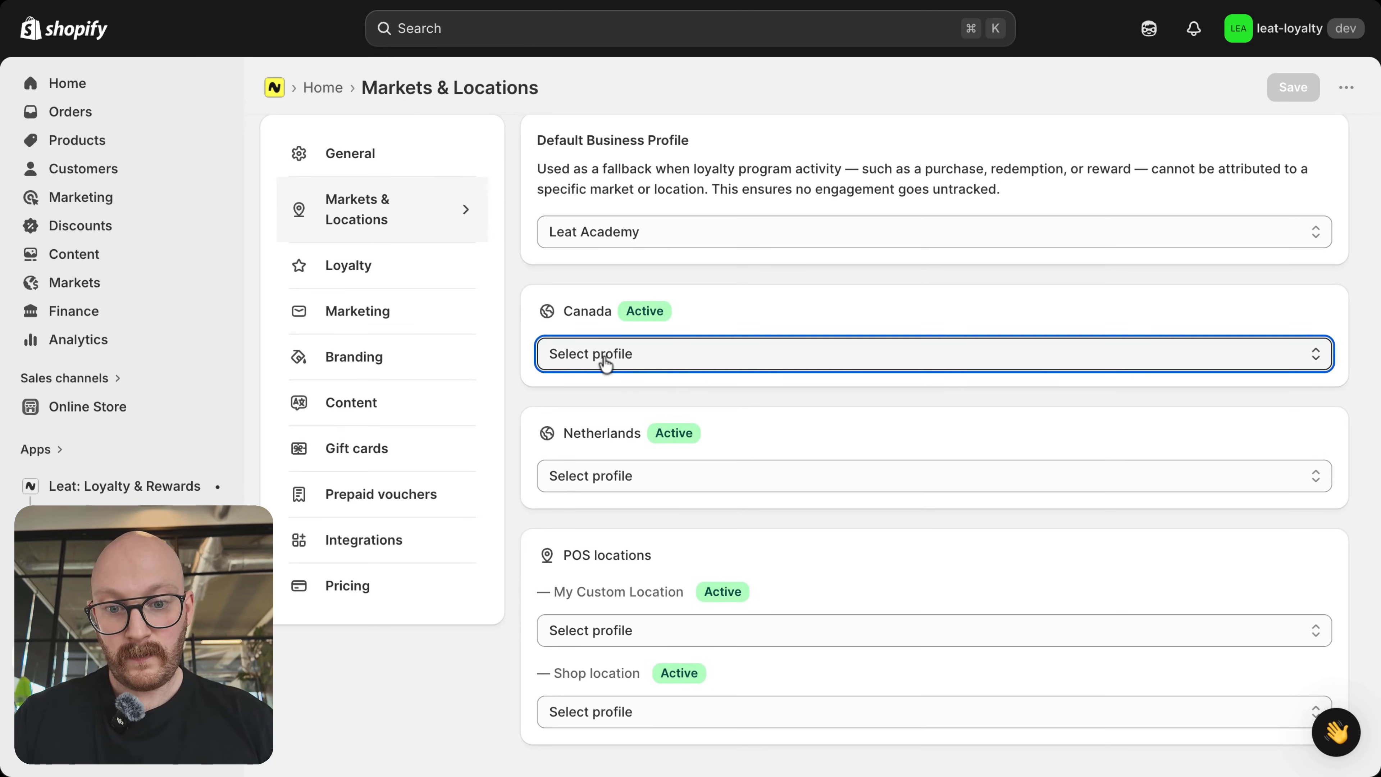
left_click(638, 358)
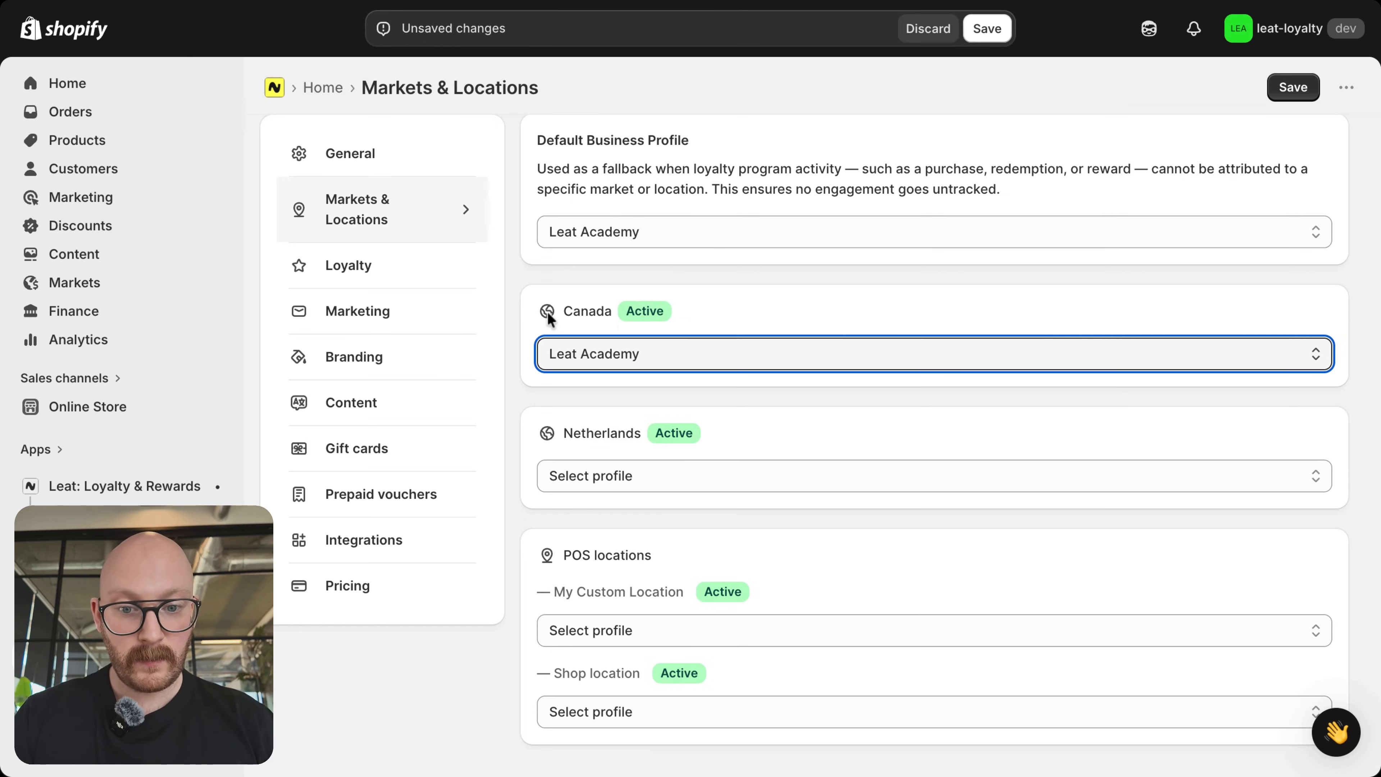
Step: Assign the Leat Academy #2 business profile to the Netherlands market and try to save the Markets & Locations settings
left_click(634, 486)
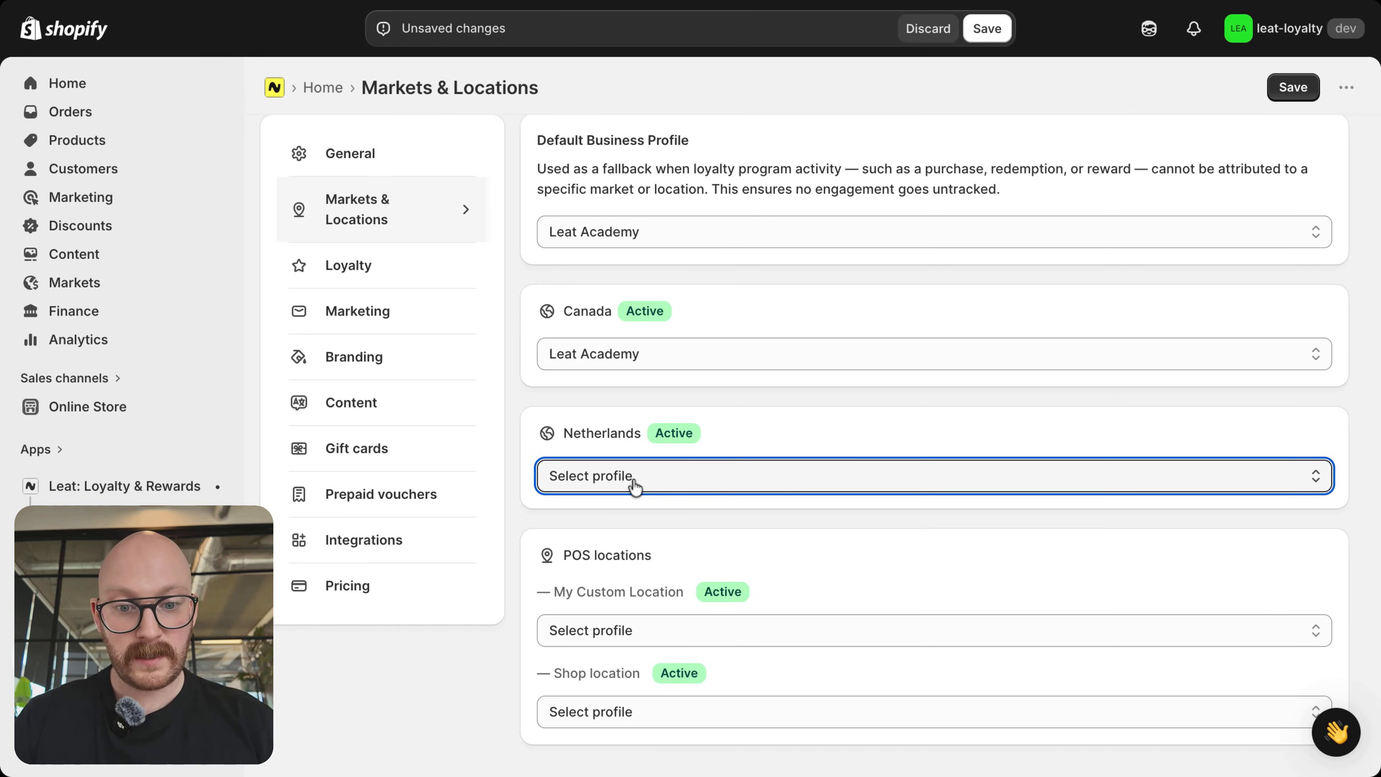
left_click(706, 558)
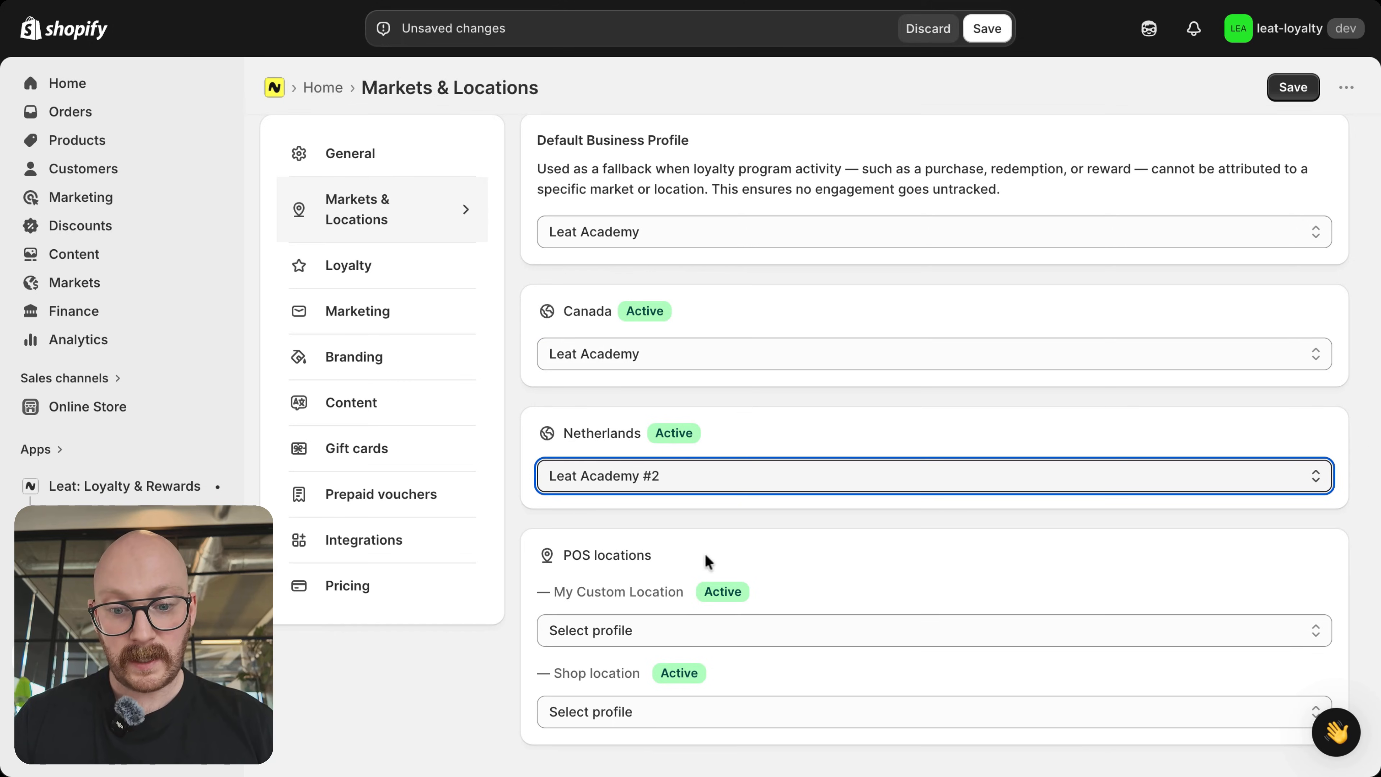
left_click(668, 514)
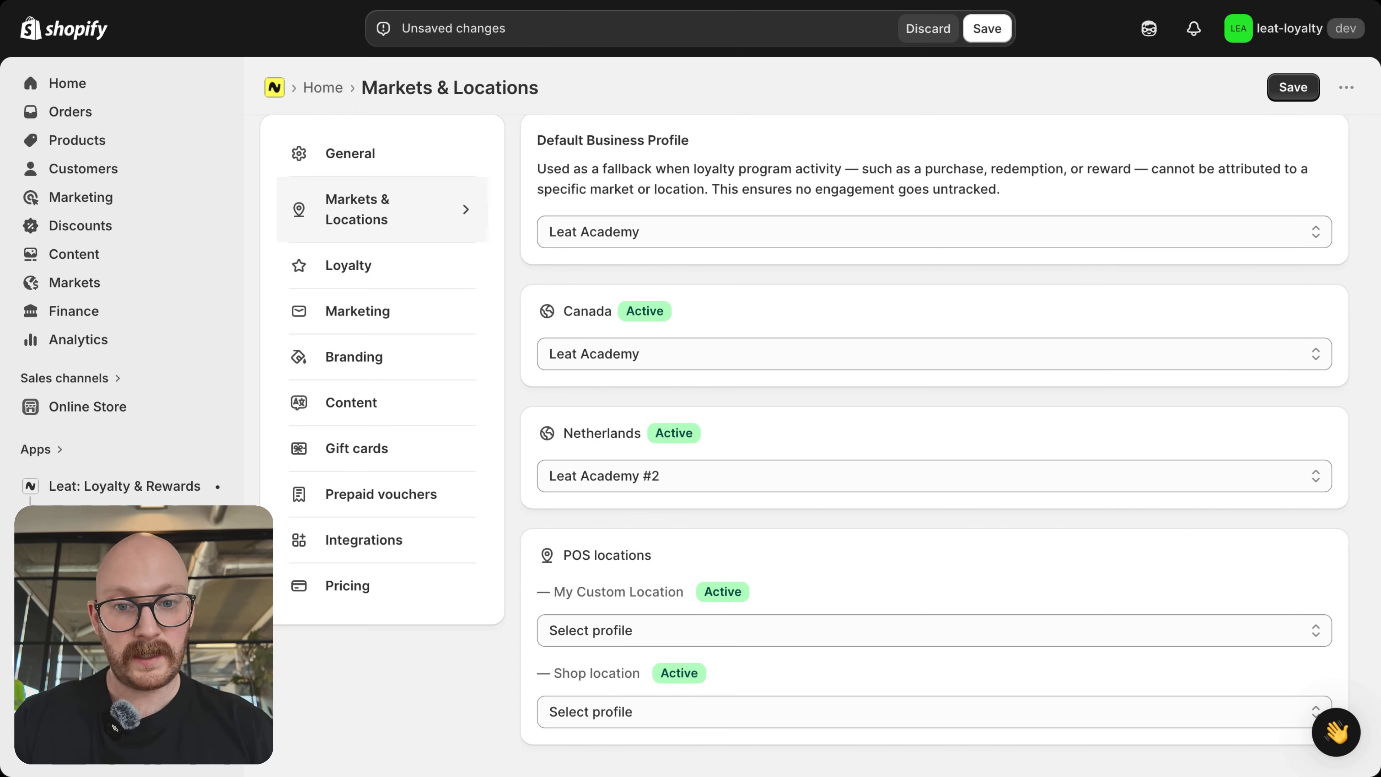
left_click(1300, 88)
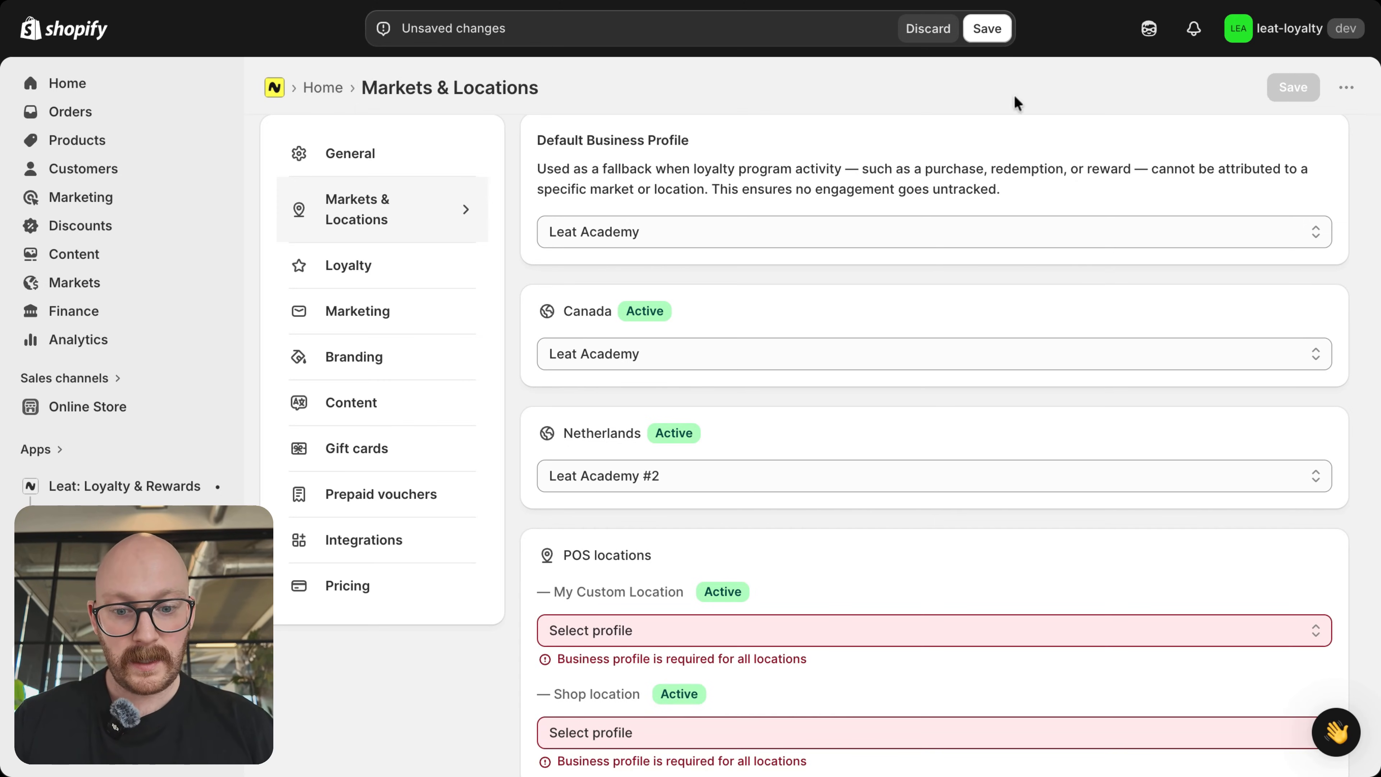
Step: Assign the Leat Academy profile to both POS locations, My Custom Location and Shop location, and save the settings
left_click(657, 645)
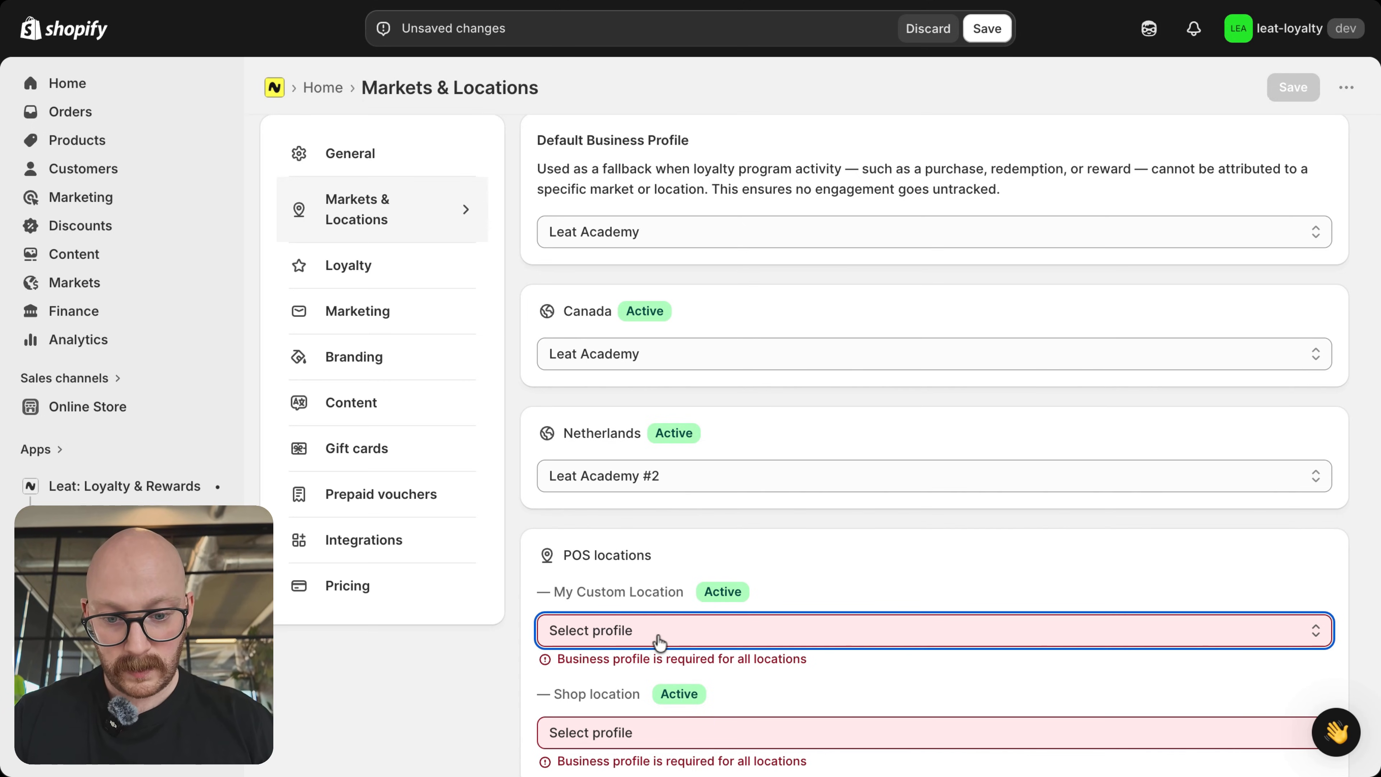
left_click(622, 738)
left_click(621, 729)
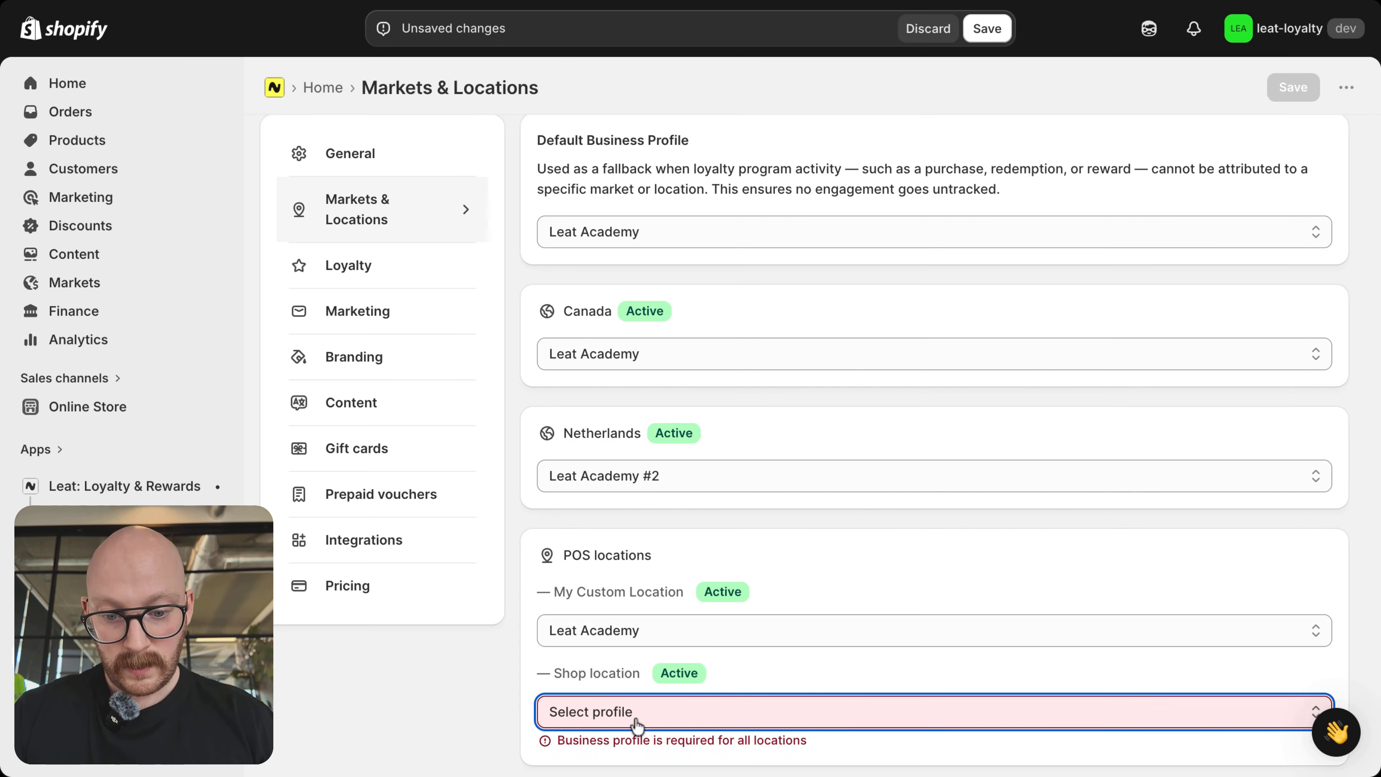
left_click(634, 731)
left_click(508, 596)
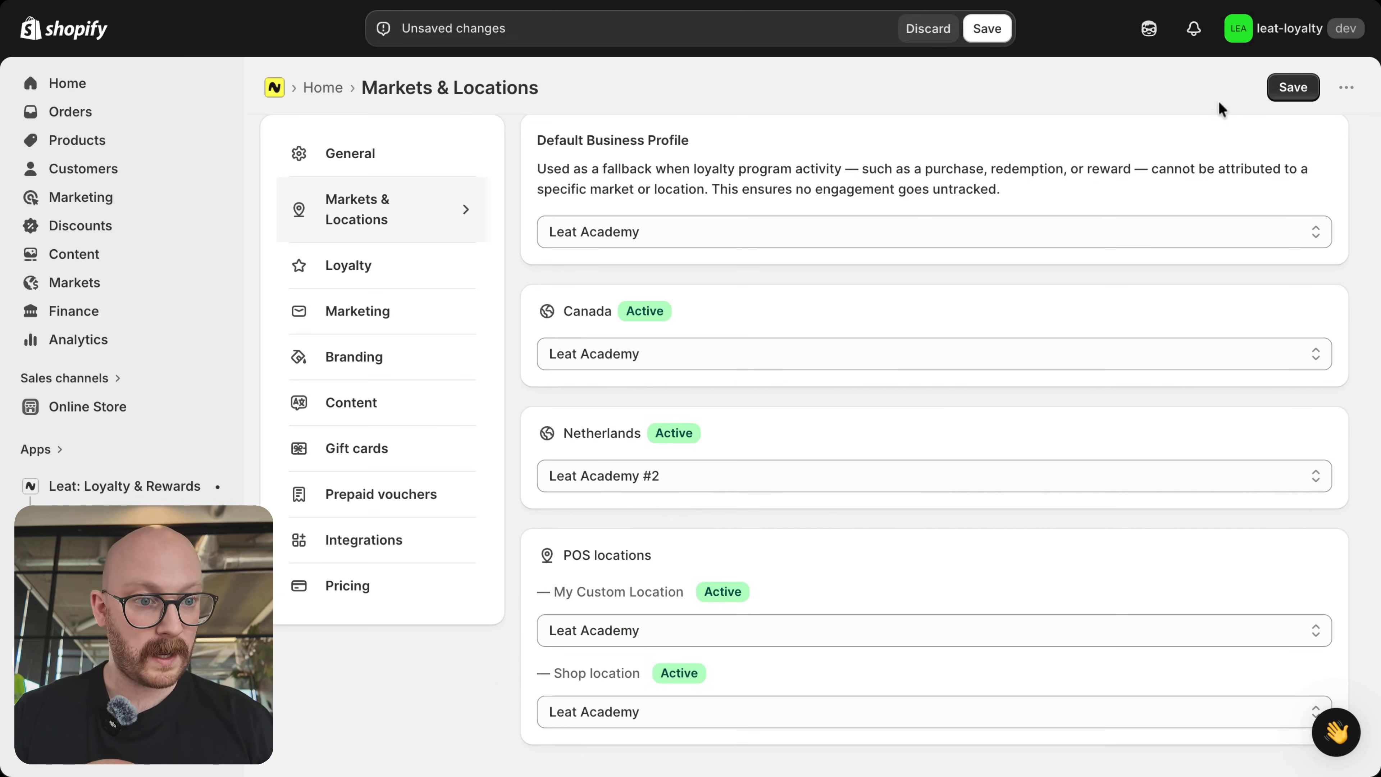
left_click(1291, 92)
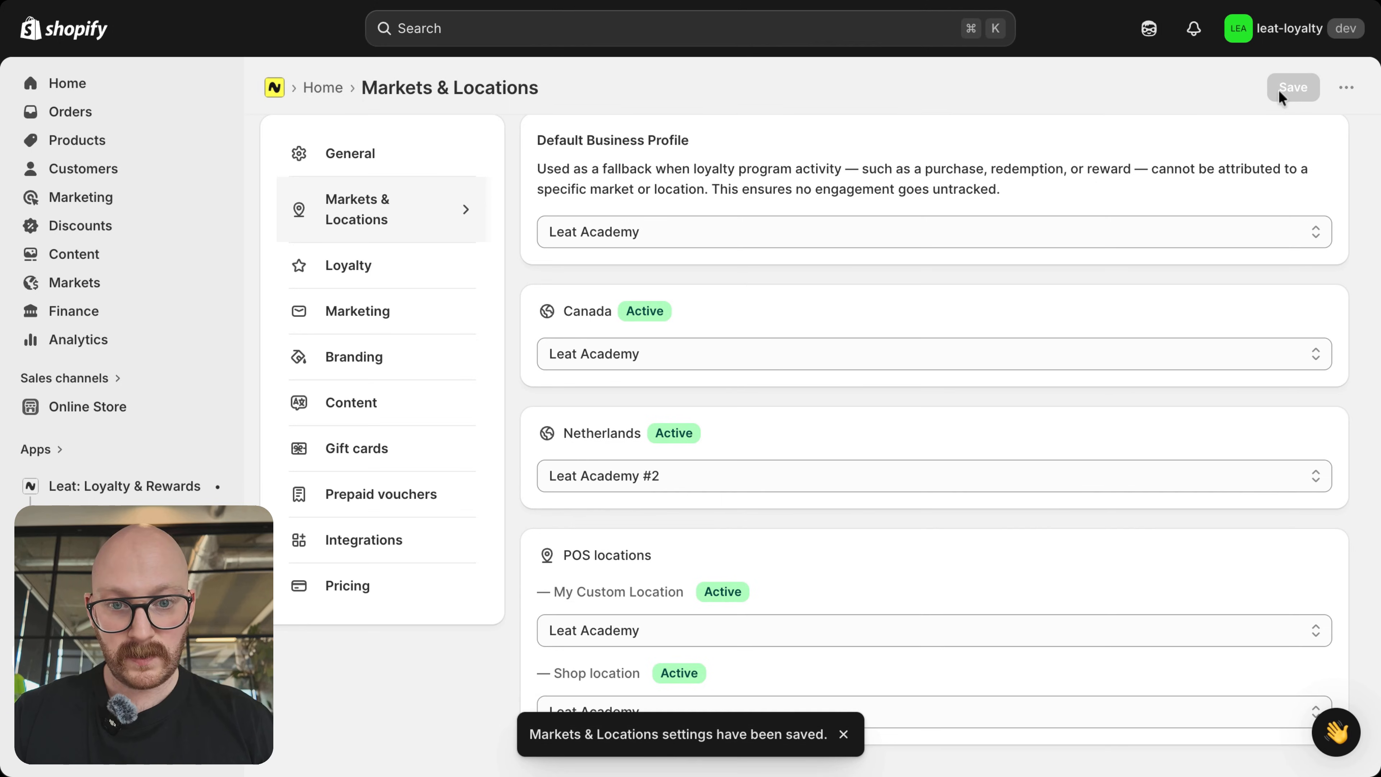
Step: In the Loyalty settings, rename the points currency to "Academy points"
left_click(402, 268)
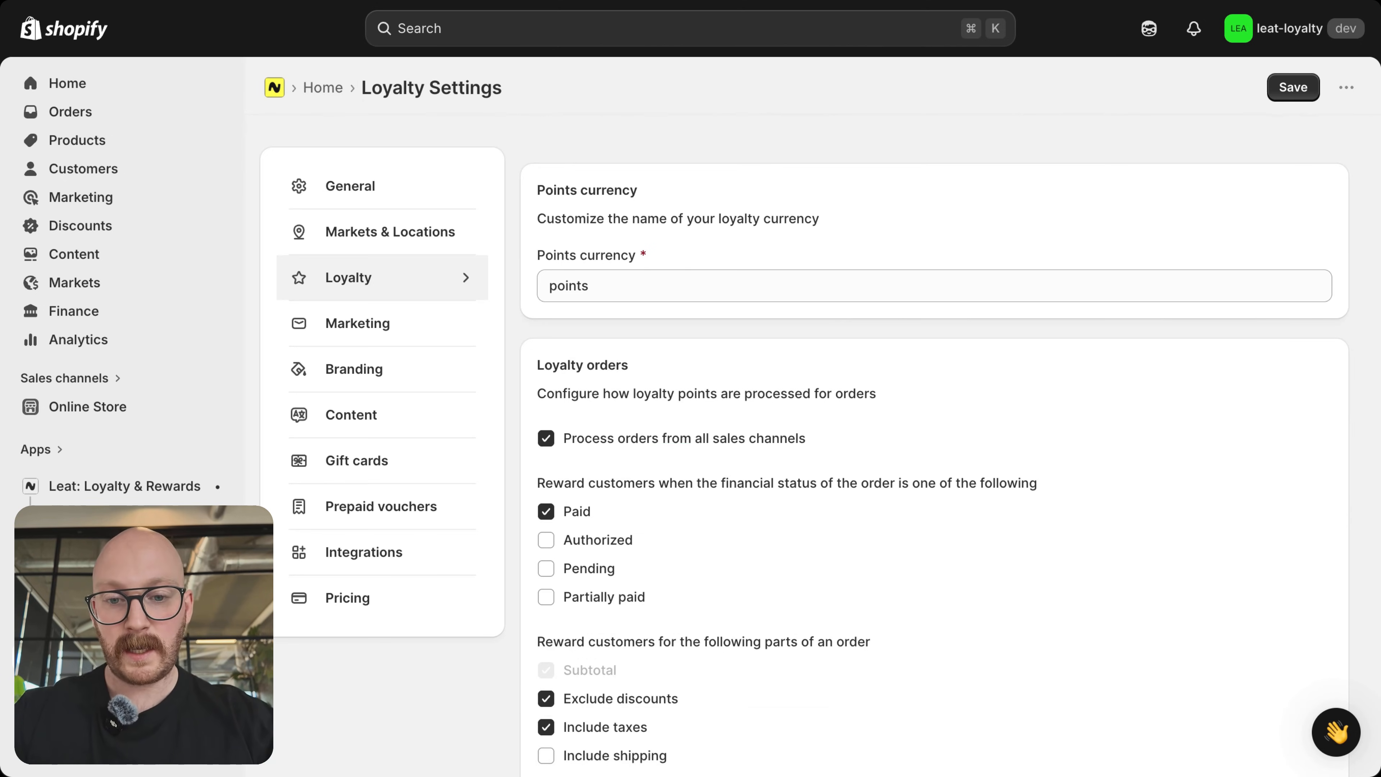
scroll(656, 290, "down", 3)
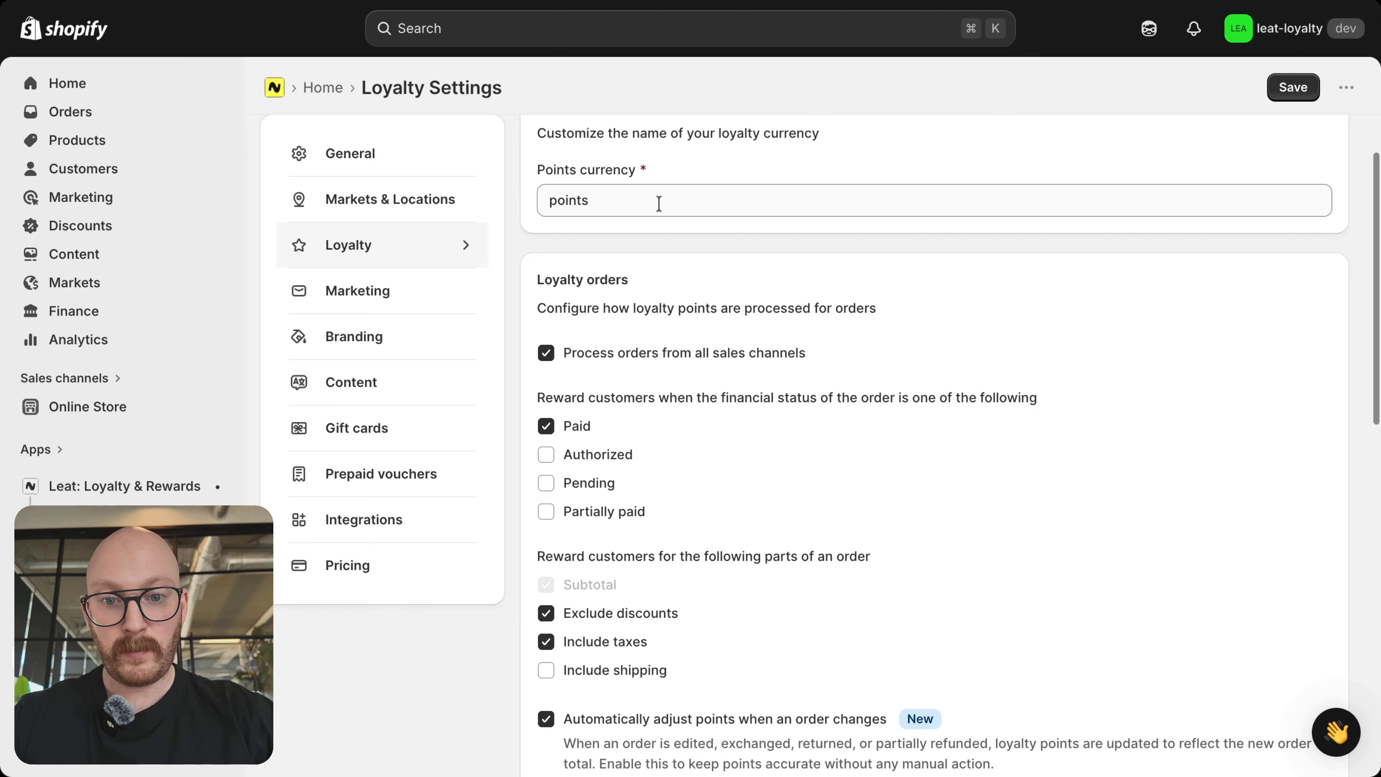
left_click(648, 201)
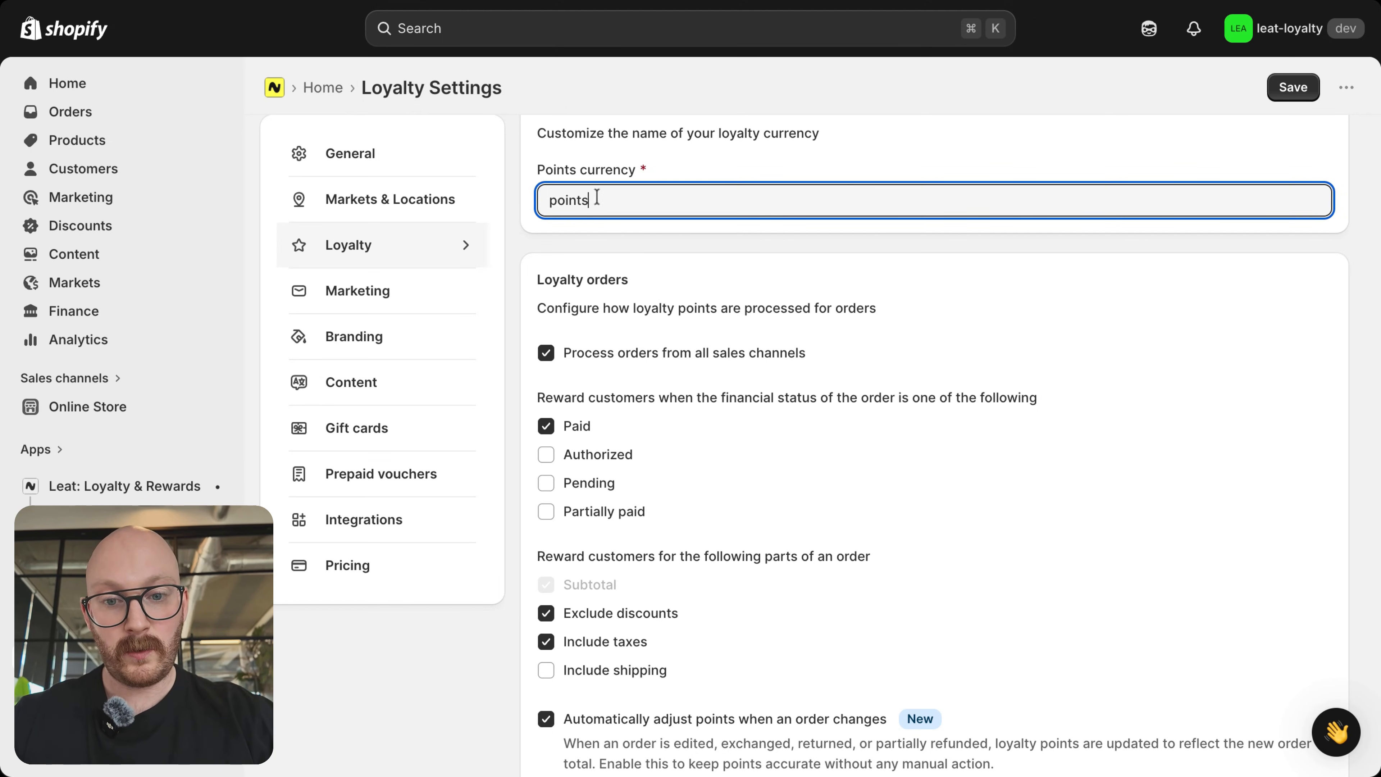
left_click_drag(596, 200, 462, 197)
type("A")
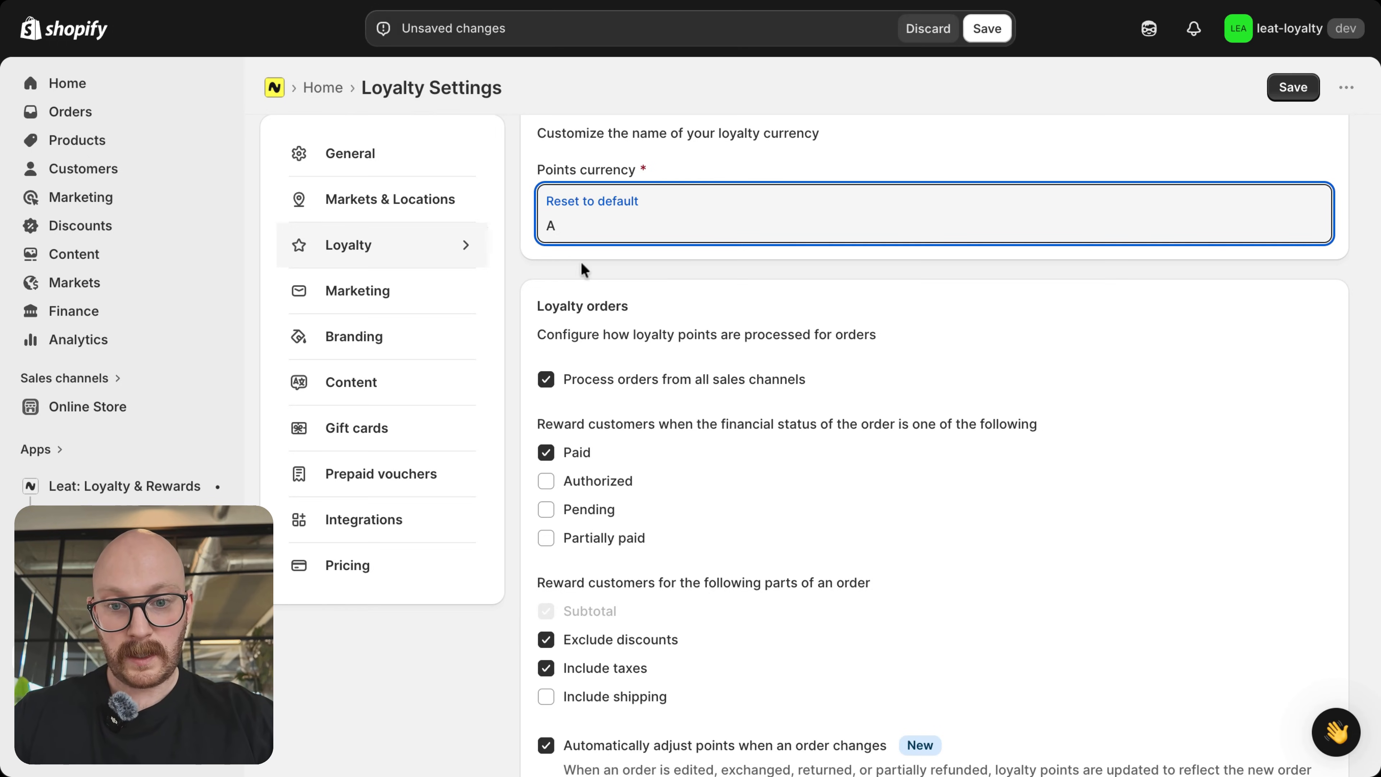
type("cademy points")
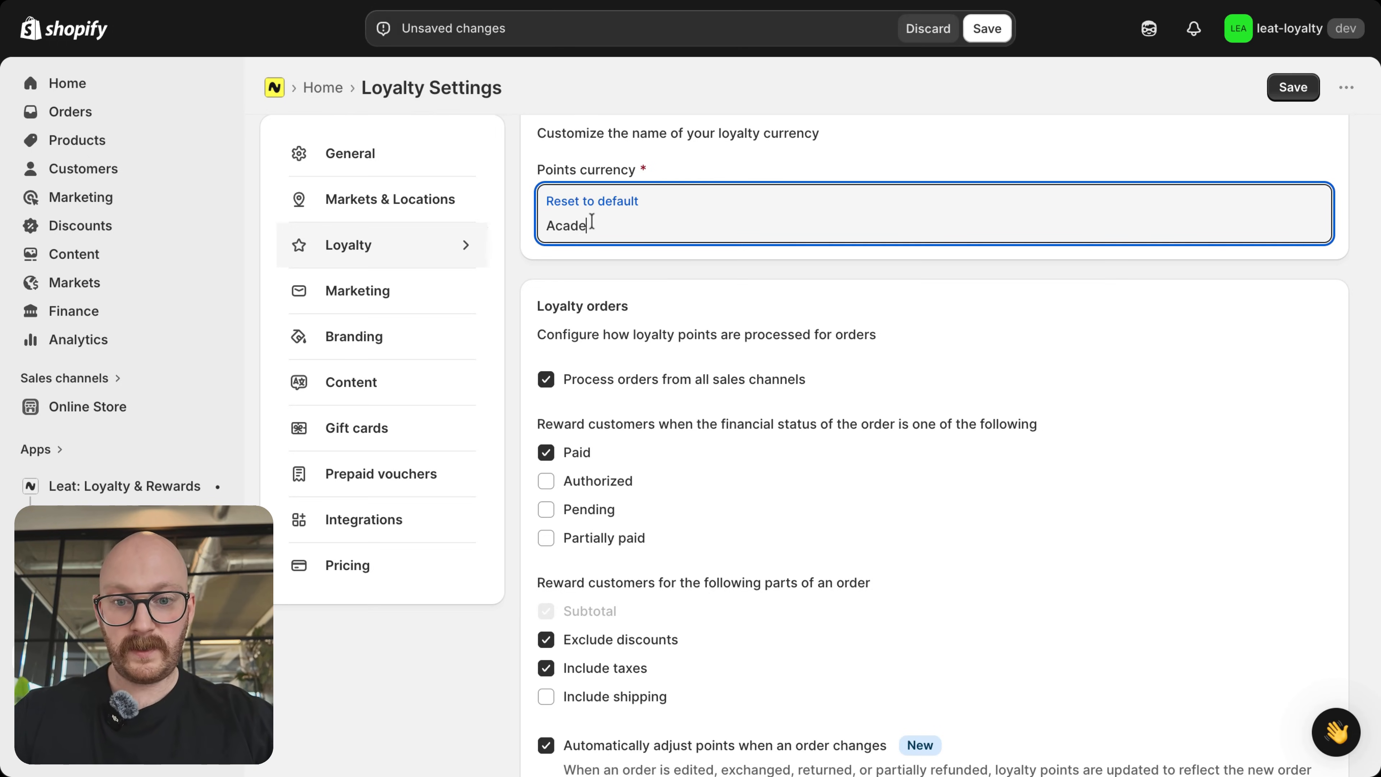
left_click(707, 272)
Step: Exclude the Home page collection from earning loyalty points in the Product & Collection Exclusions
scroll(705, 269, "down", 3)
scroll(706, 270, "down", 2)
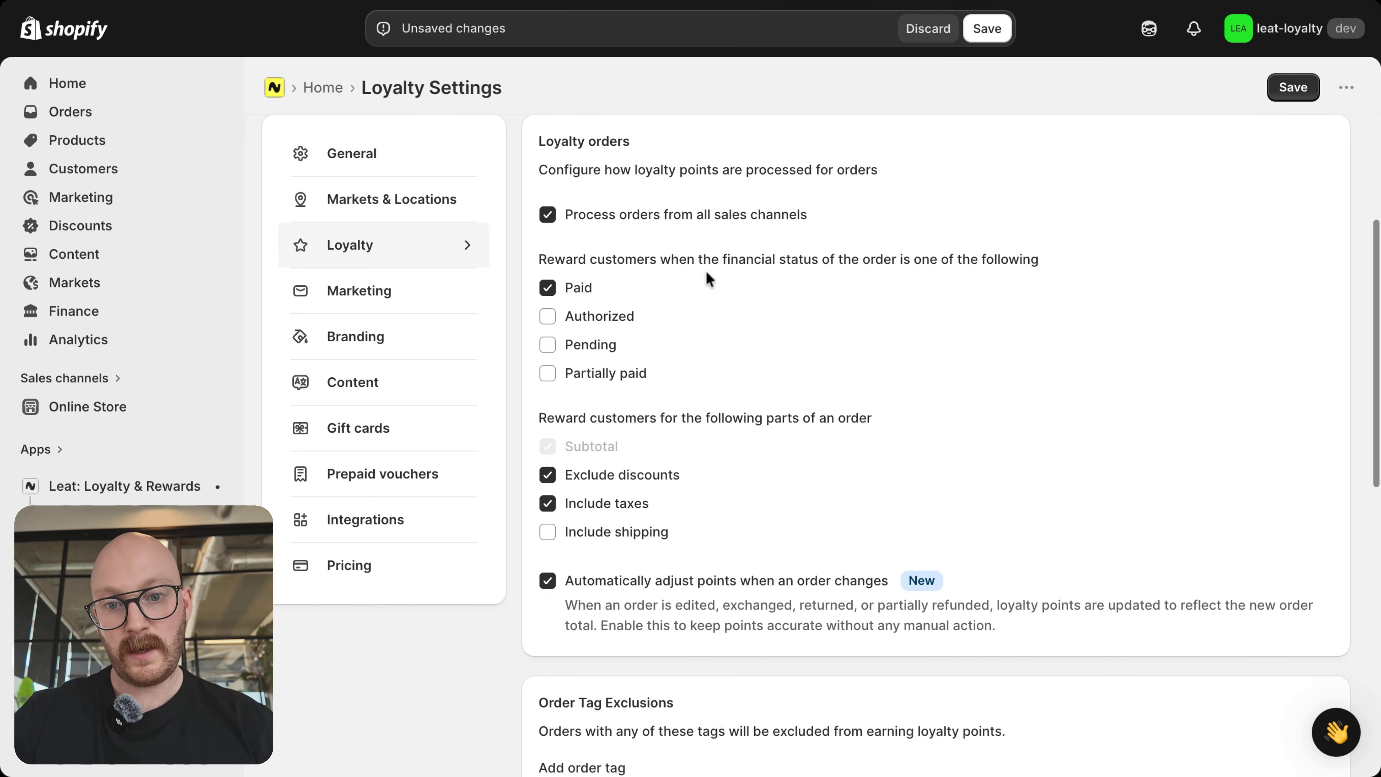
scroll(706, 270, "up", 1)
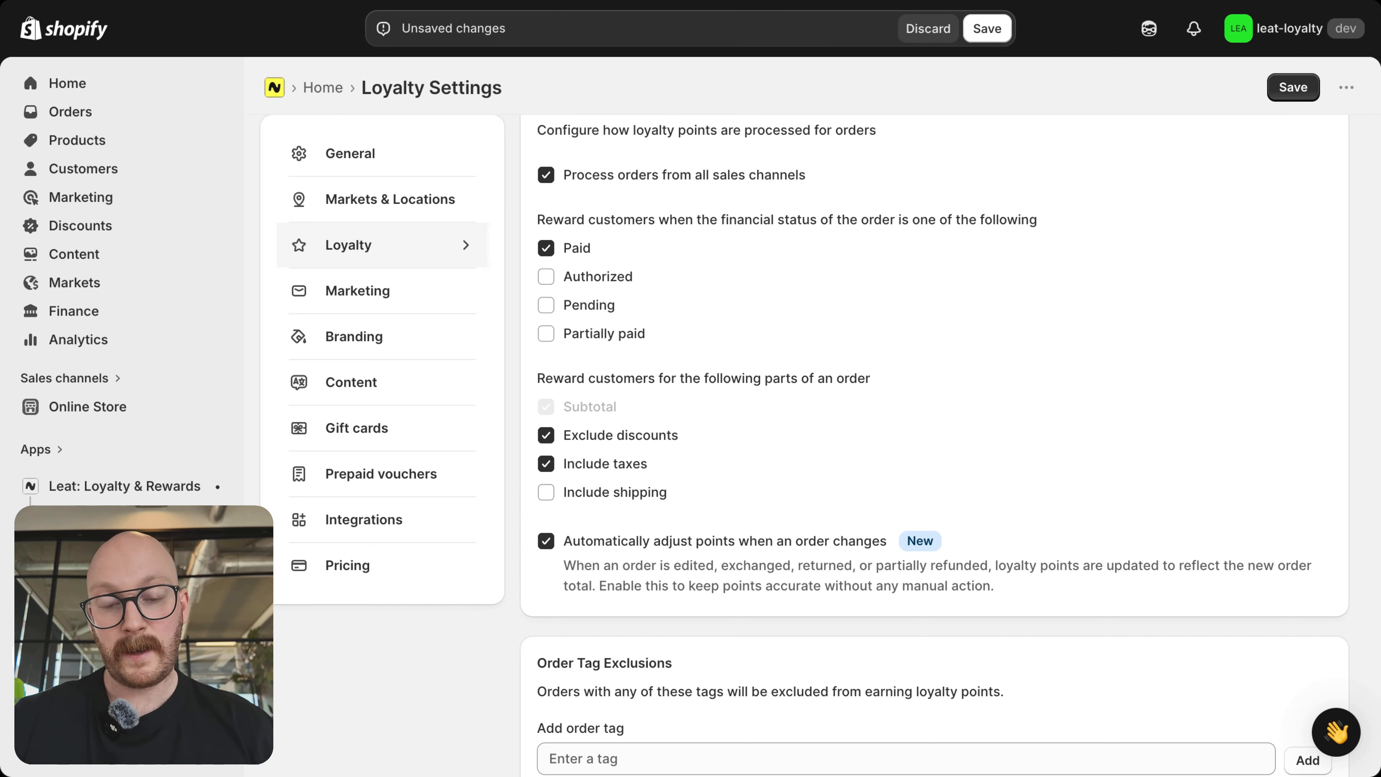
scroll(934, 446, "down", 2)
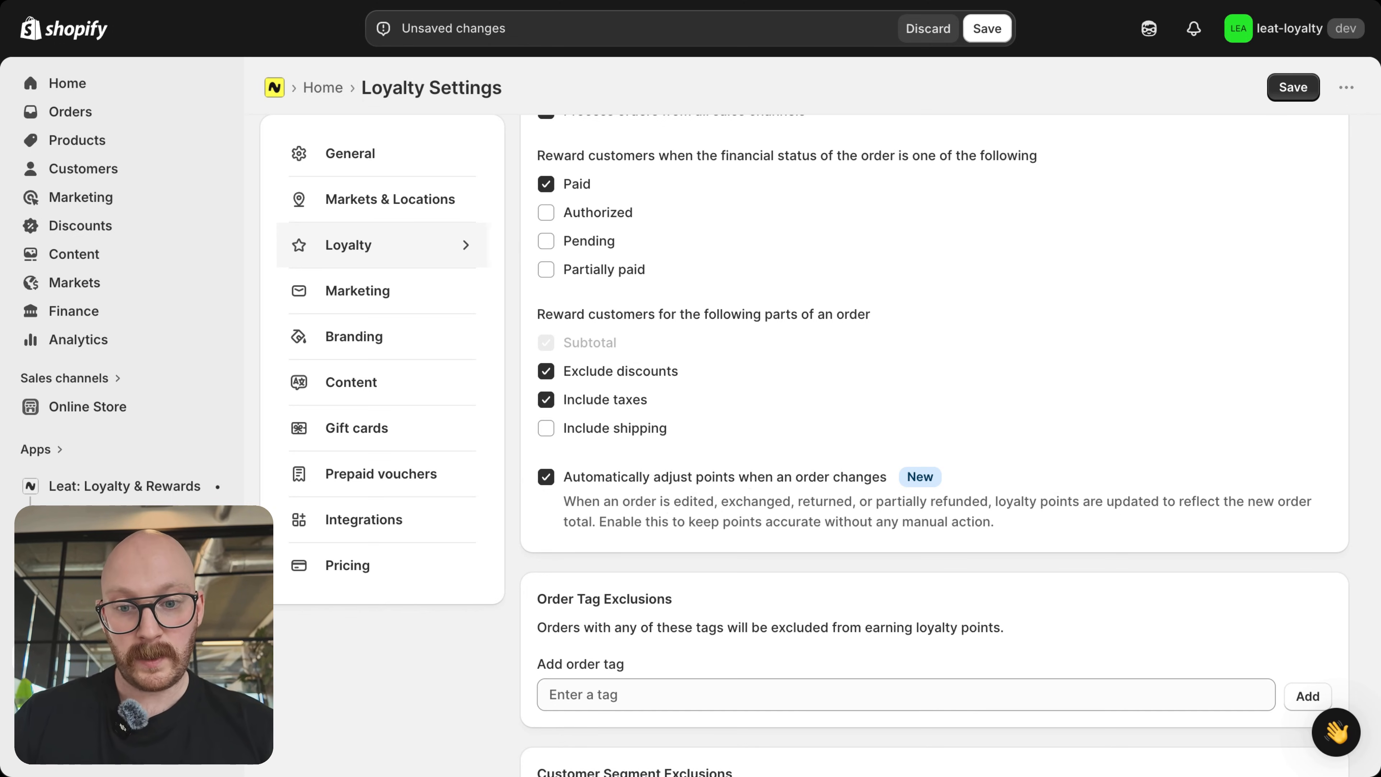
scroll(783, 393, "down", 6)
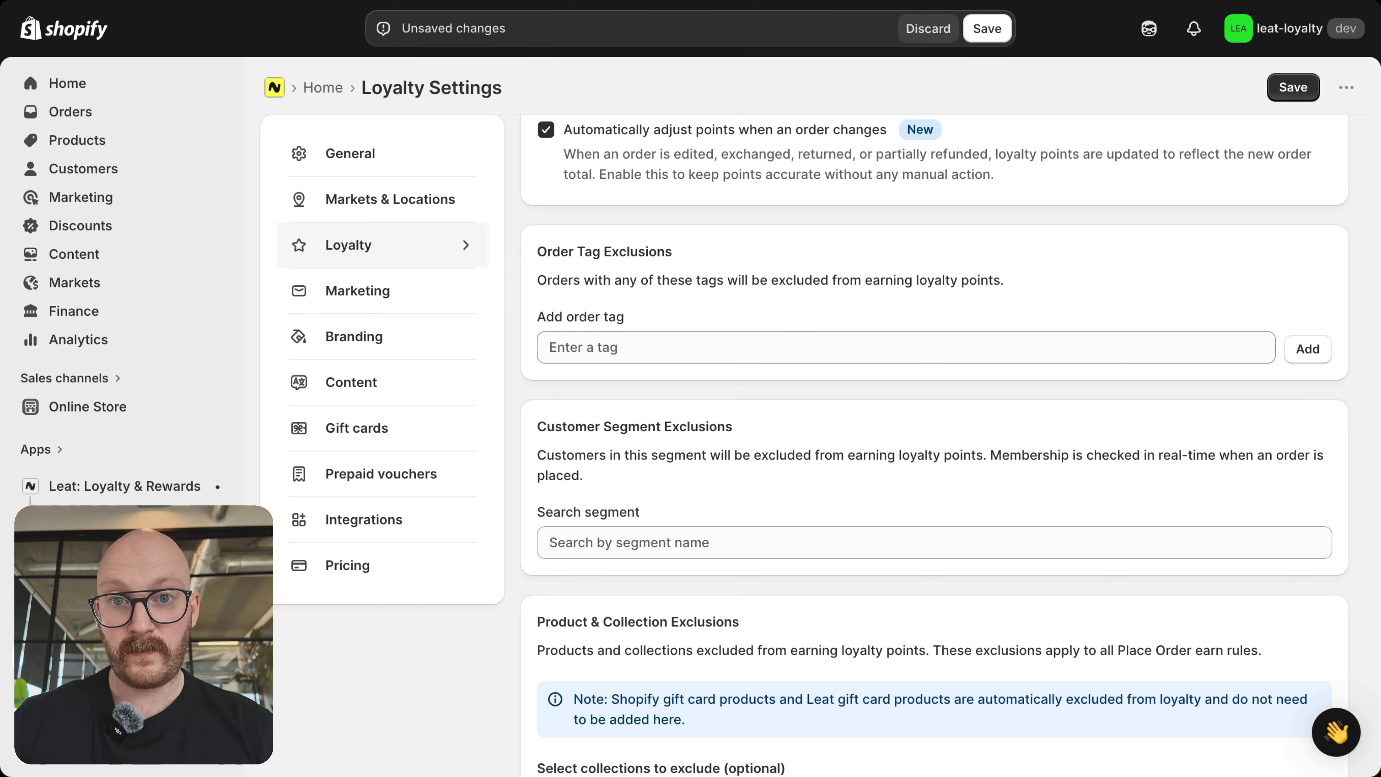
scroll(630, 328, "down", 4)
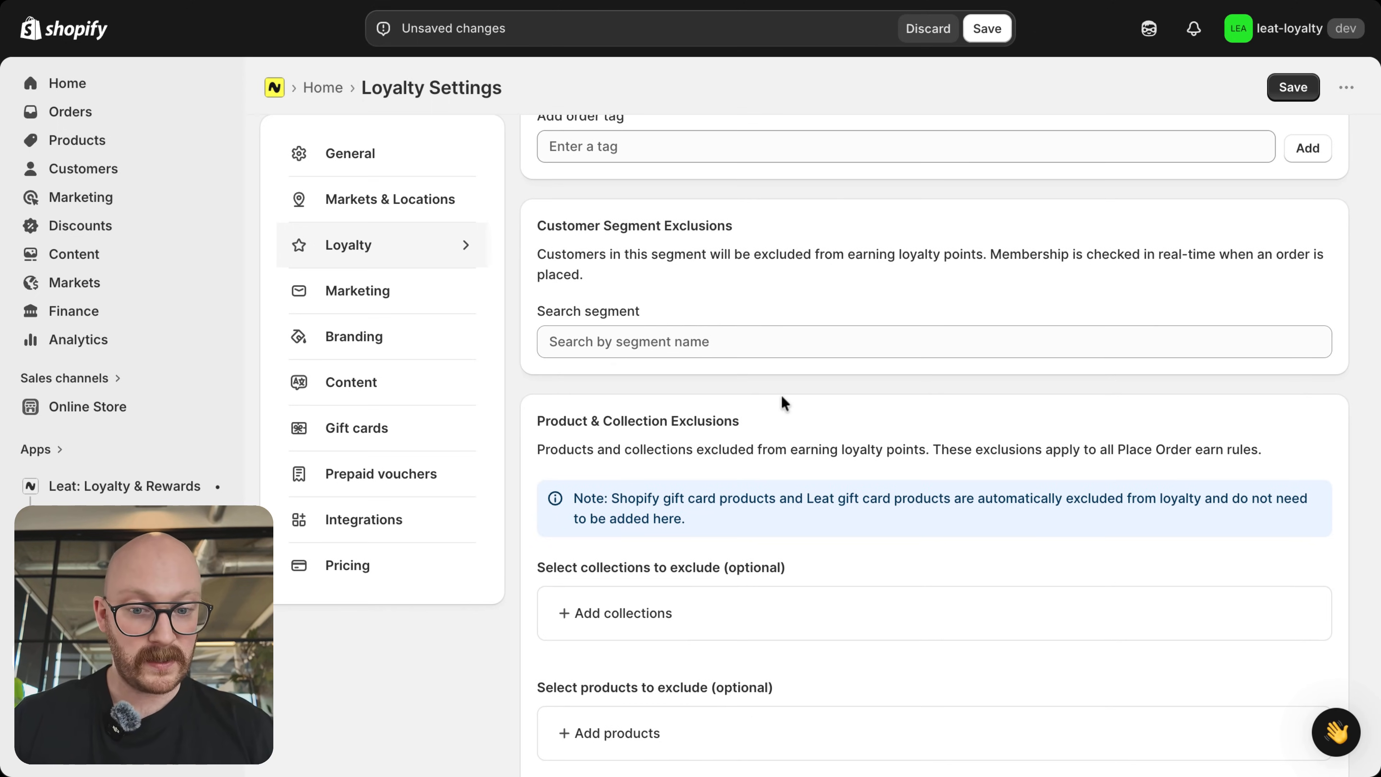
scroll(783, 402, "down", 1)
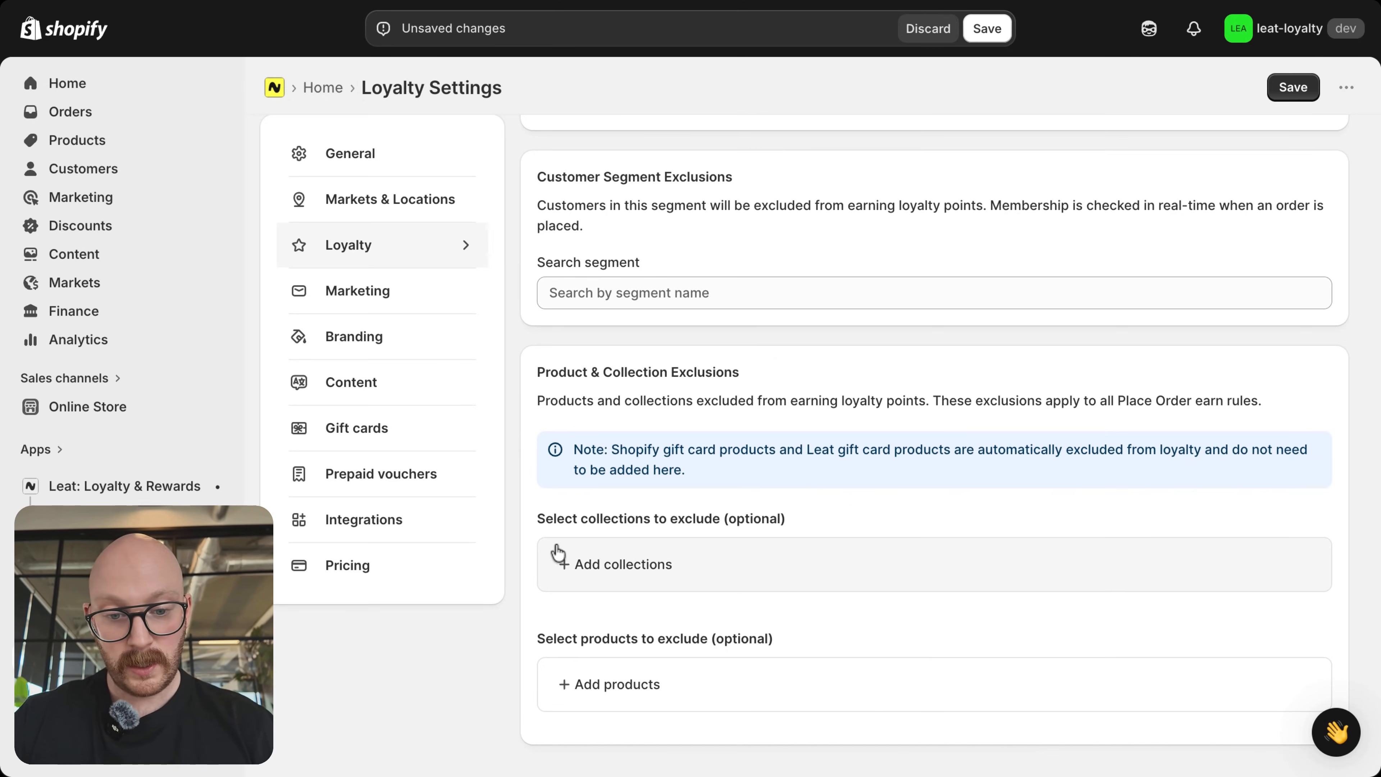
left_click(615, 574)
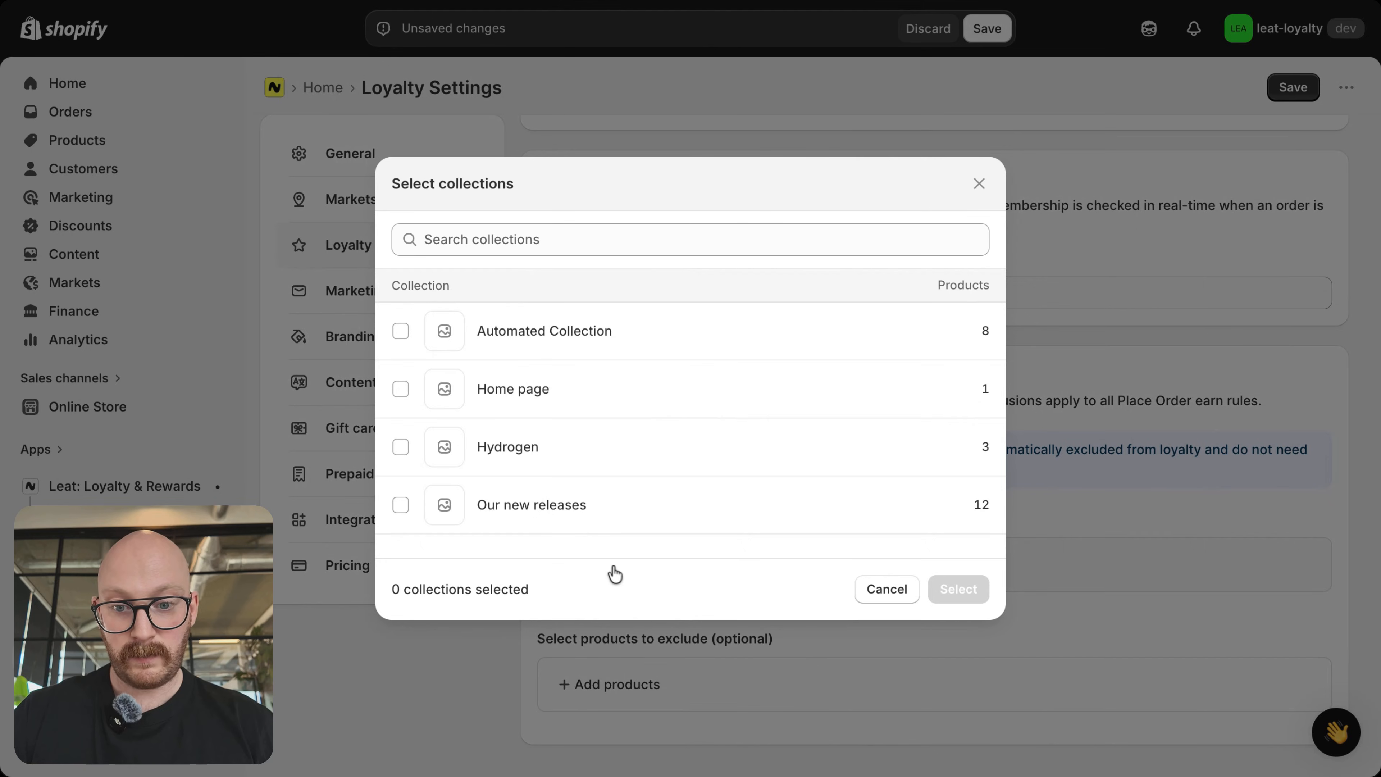
left_click(400, 396)
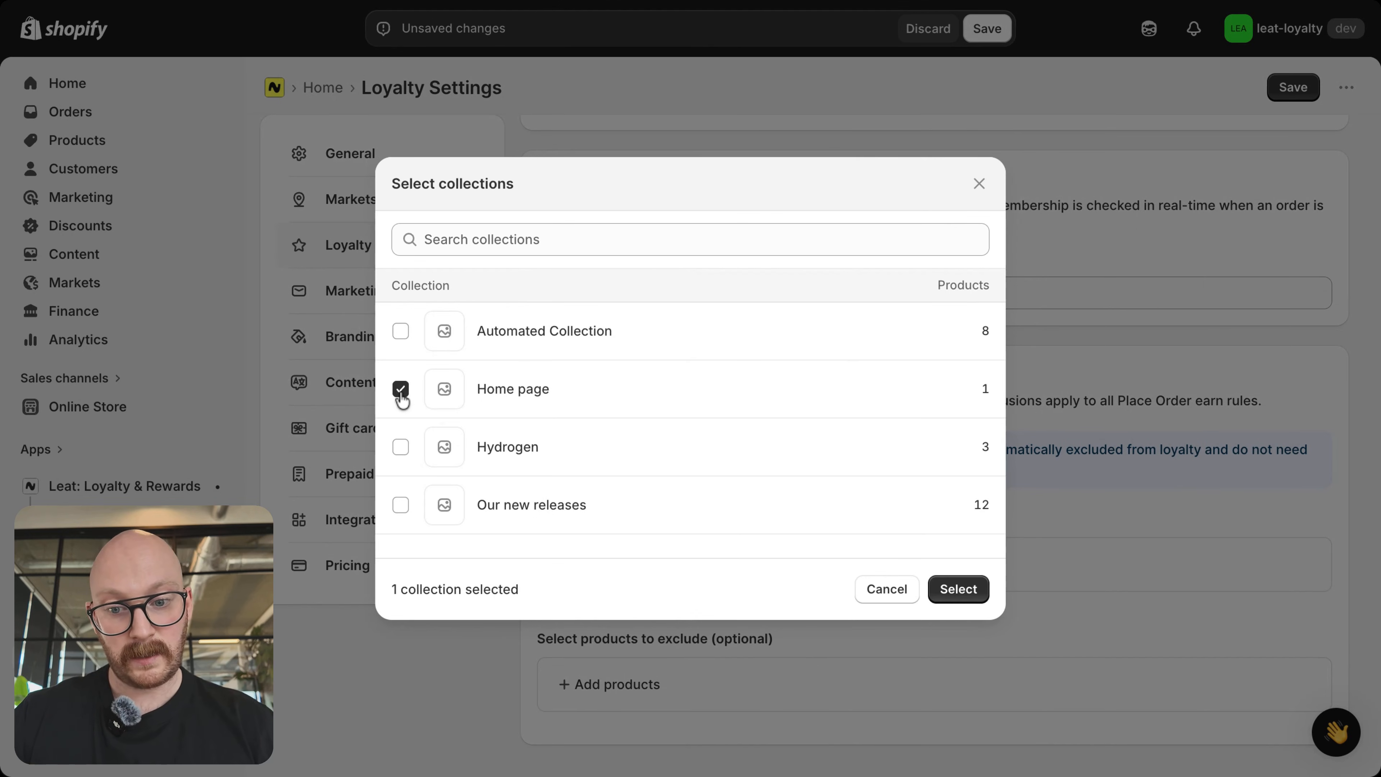
left_click(955, 589)
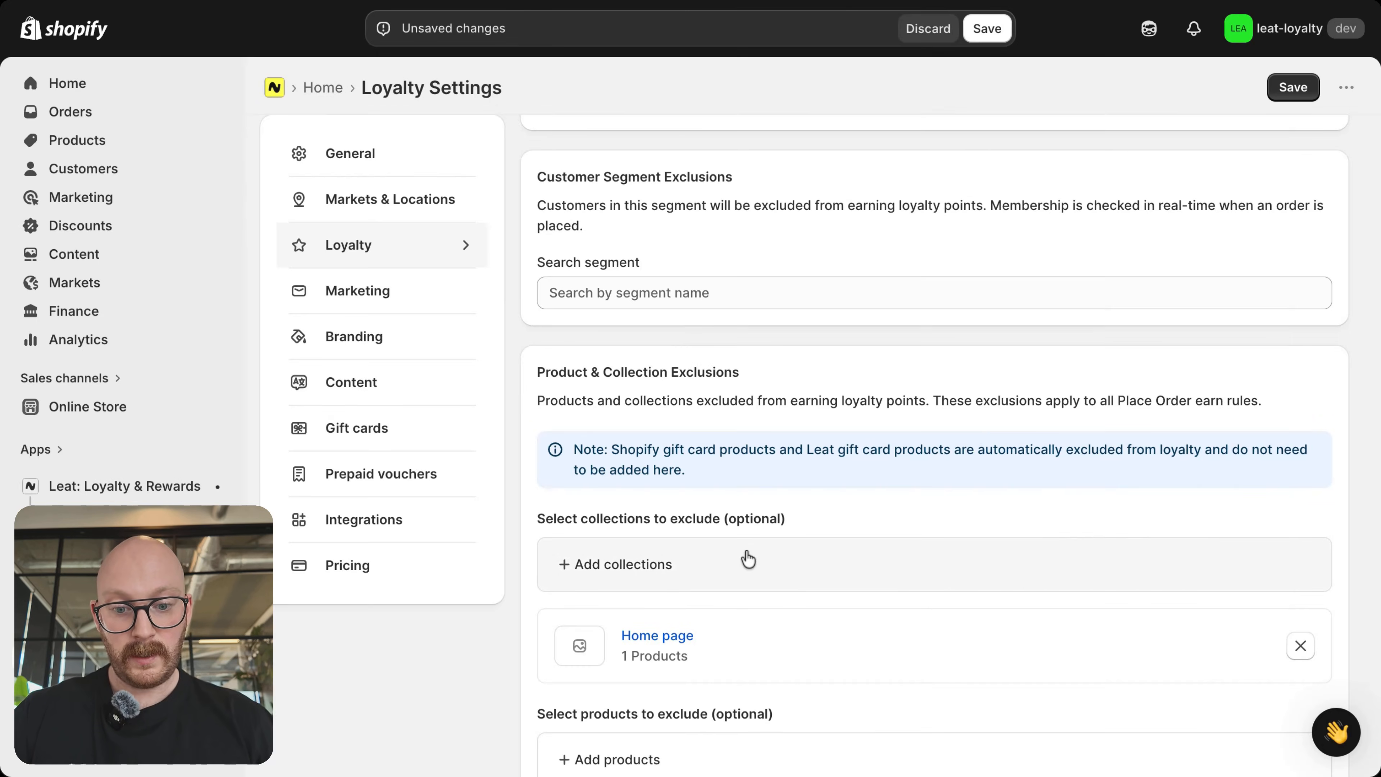
Step: Exclude The Draft Snowboard product from earning loyalty points and save the loyalty settings
scroll(749, 558, "down", 2)
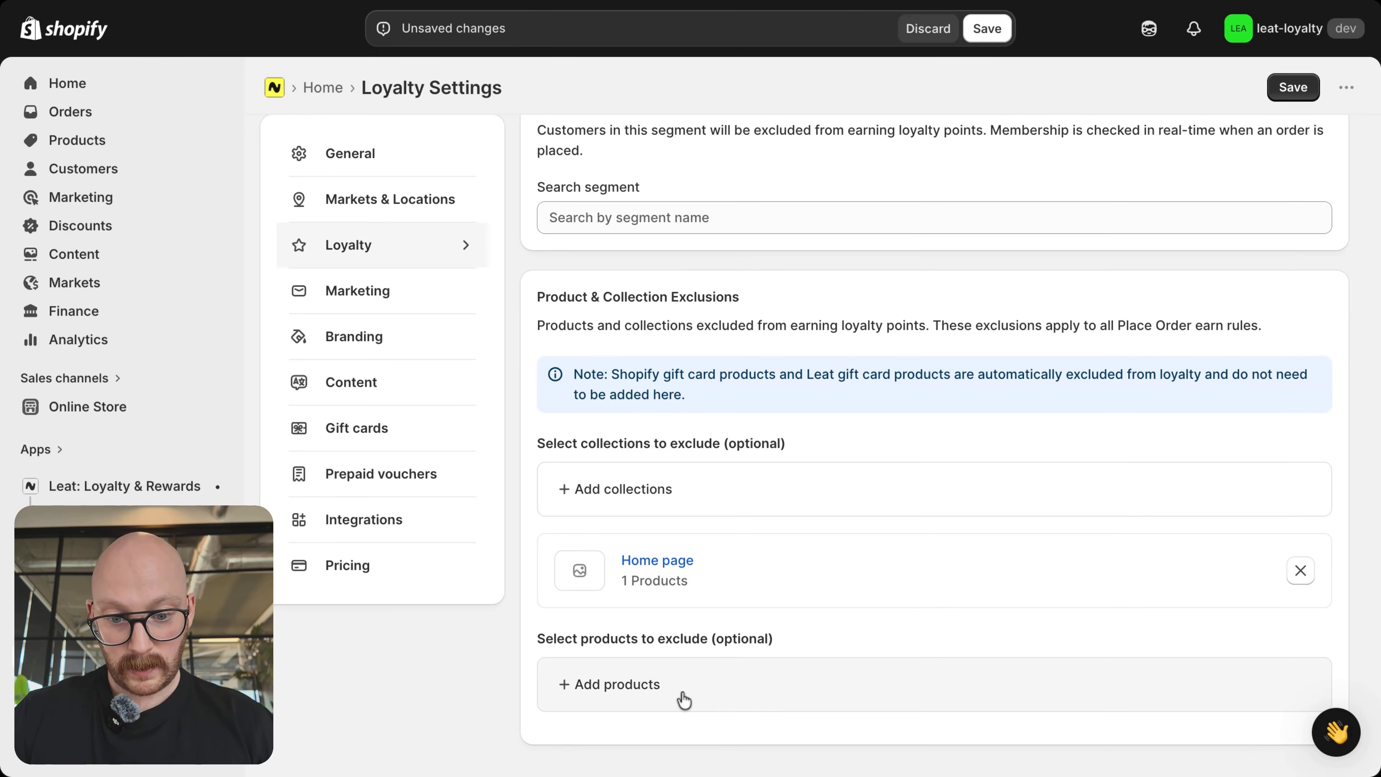
left_click(684, 698)
scroll(634, 489, "down", 1)
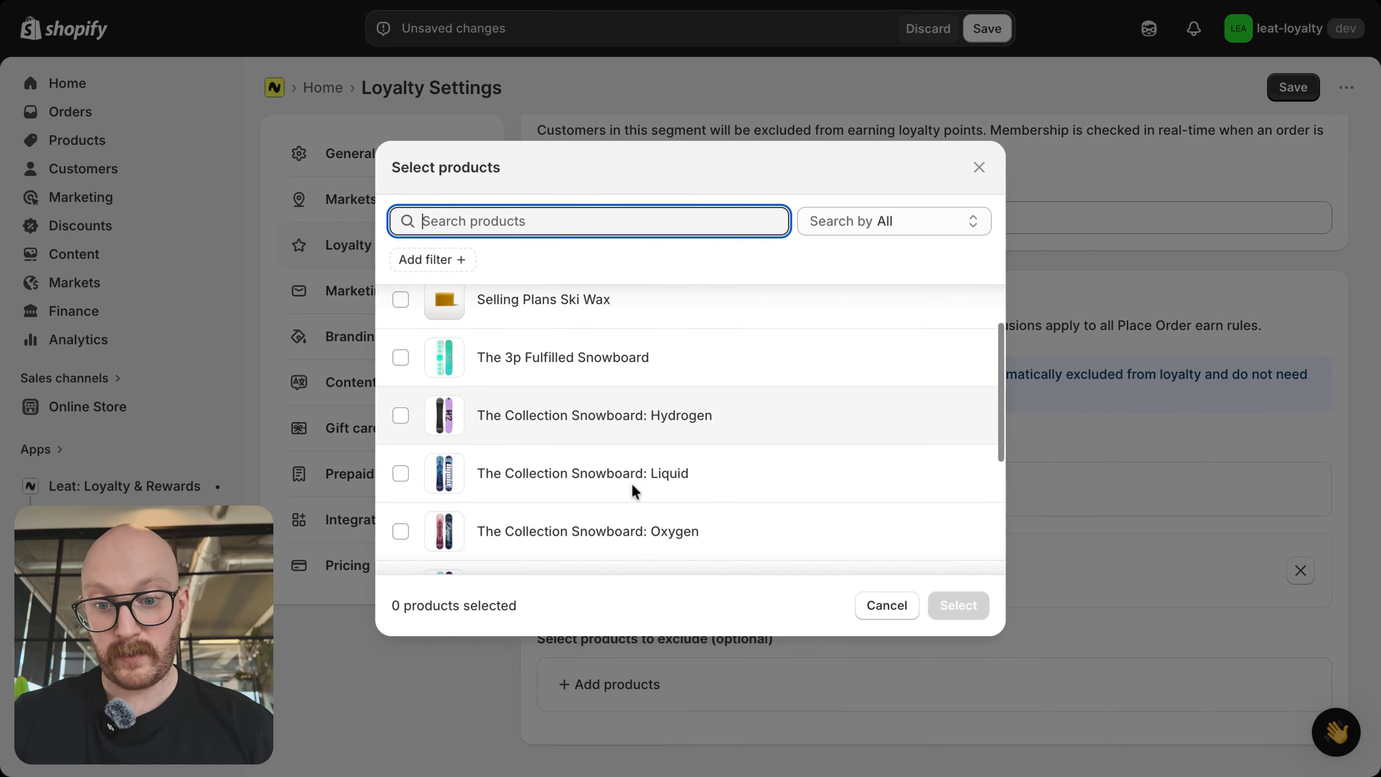
scroll(634, 489, "down", 4)
left_click(400, 488)
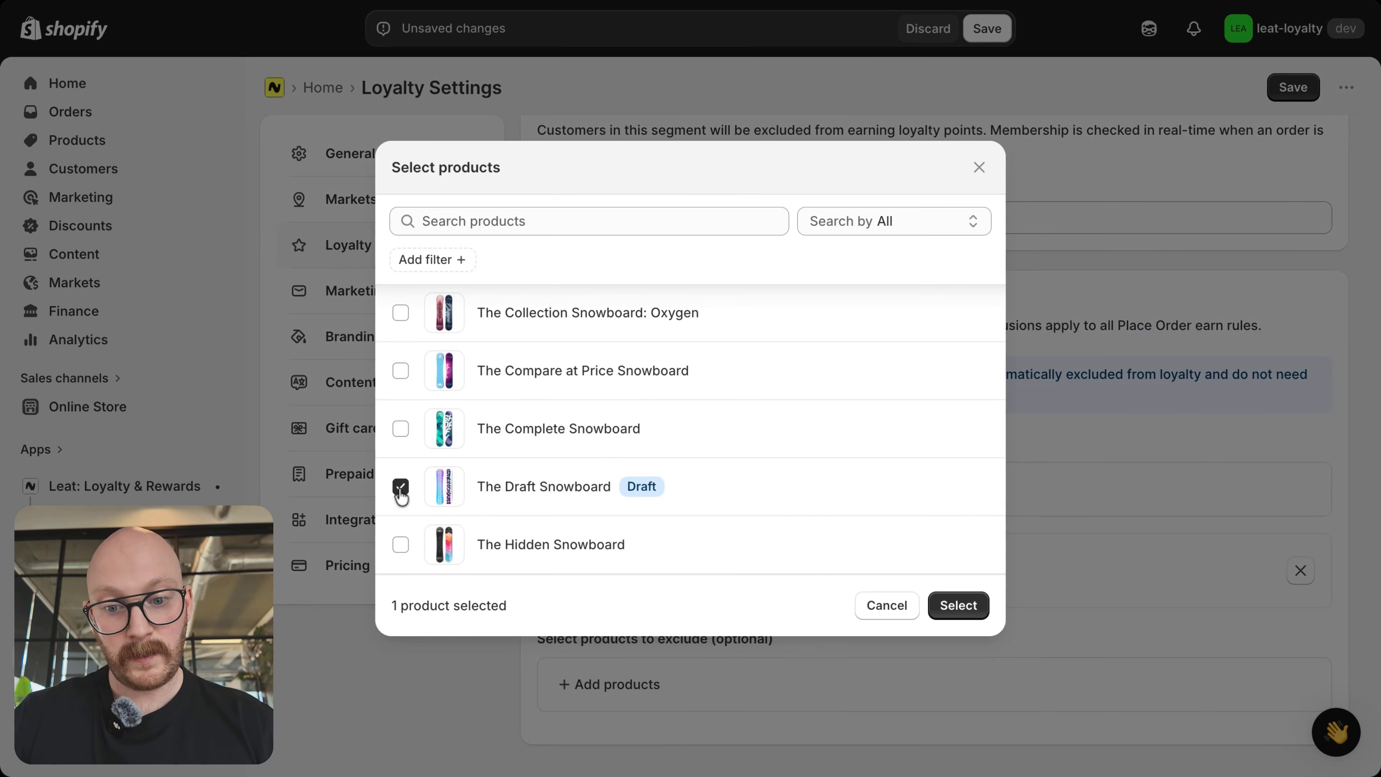
left_click(977, 609)
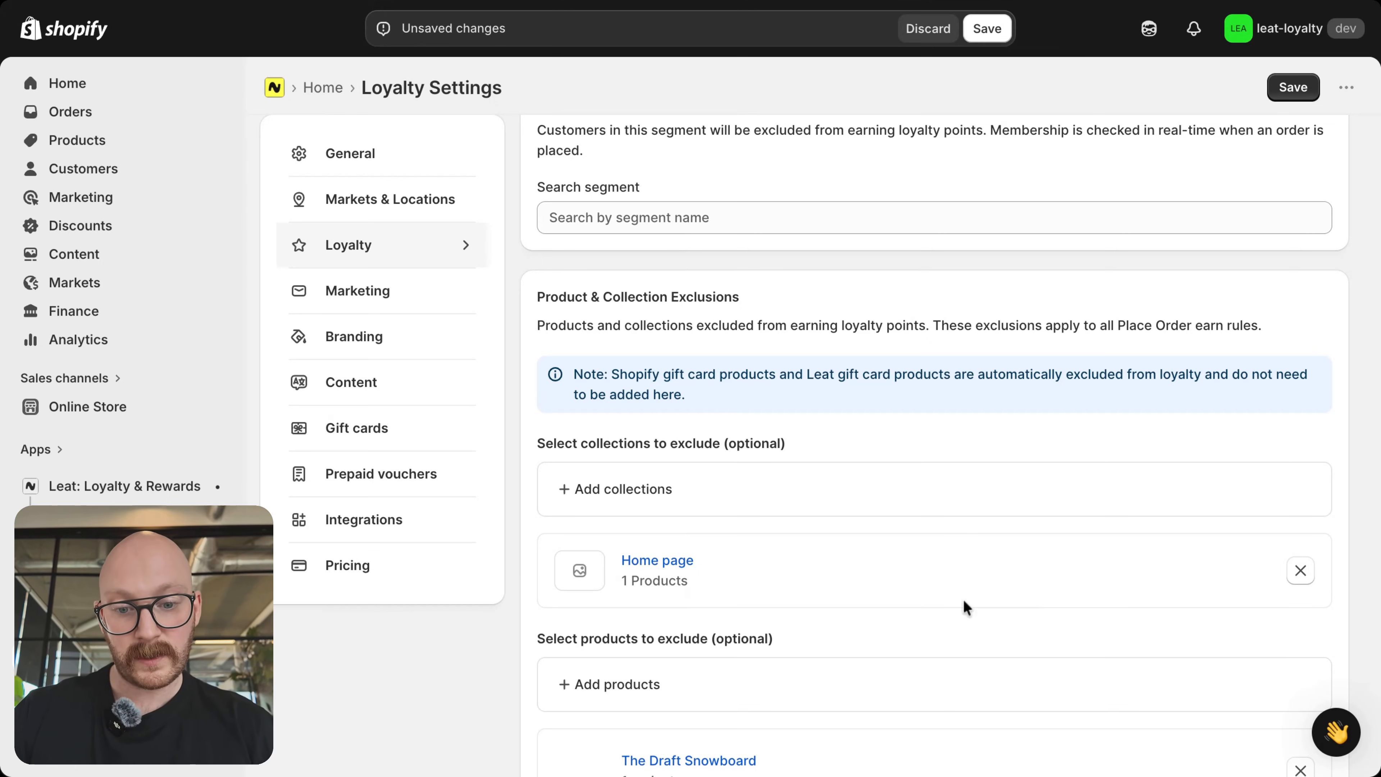
scroll(740, 609, "down", 3)
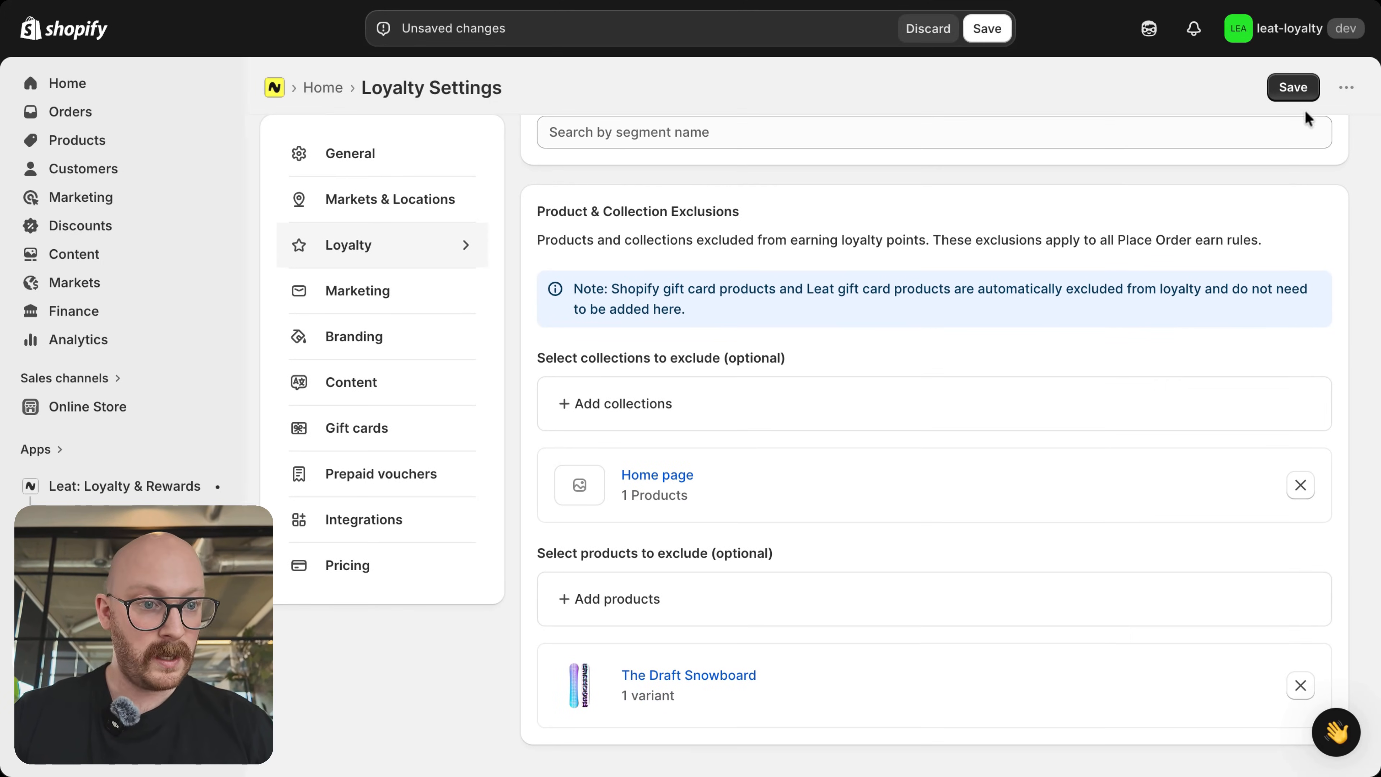
left_click(1294, 93)
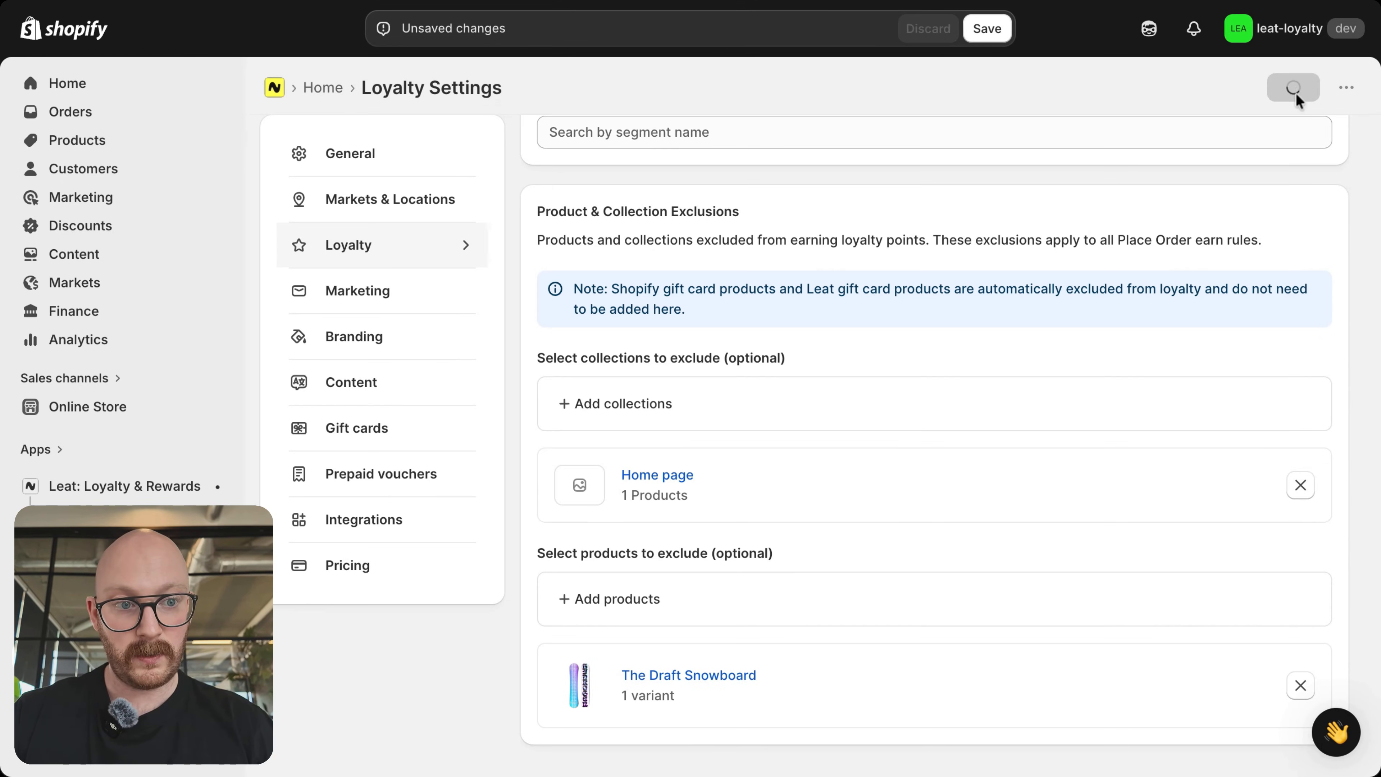
Step: In the Marketing settings, keep the Marketing (Opt-in) subscription, enable syncing Leat unsubscribes to Shopify, and save
left_click(409, 290)
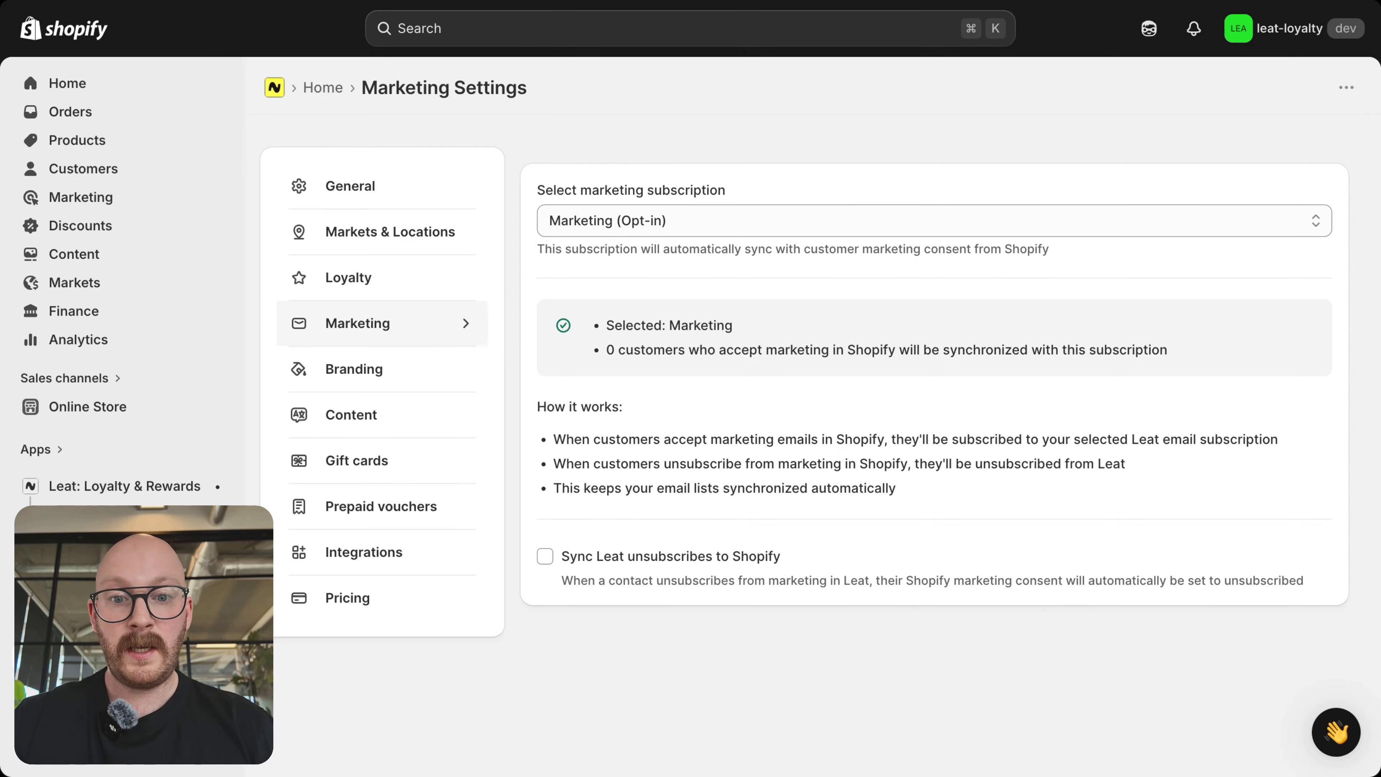
left_click(934, 221)
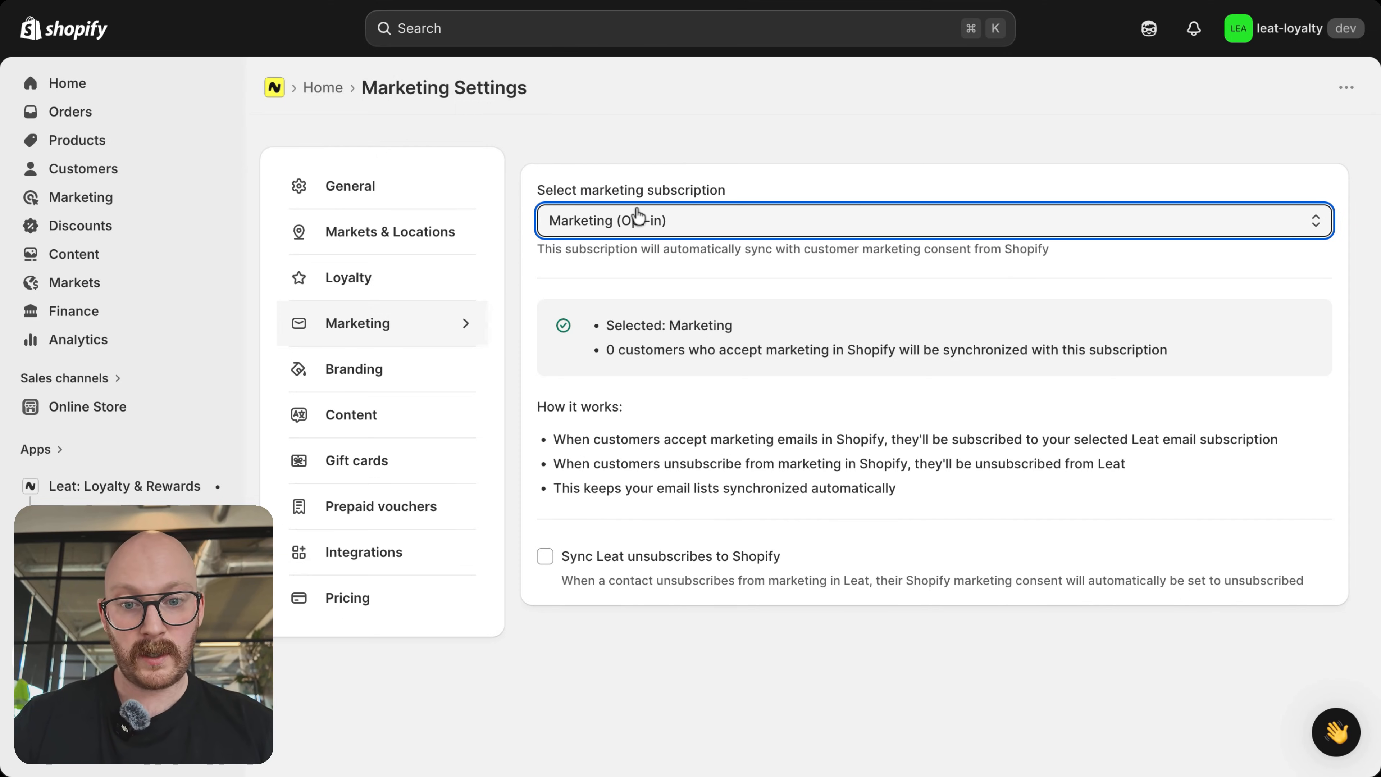
left_click(749, 137)
scroll(711, 400, "down", 1)
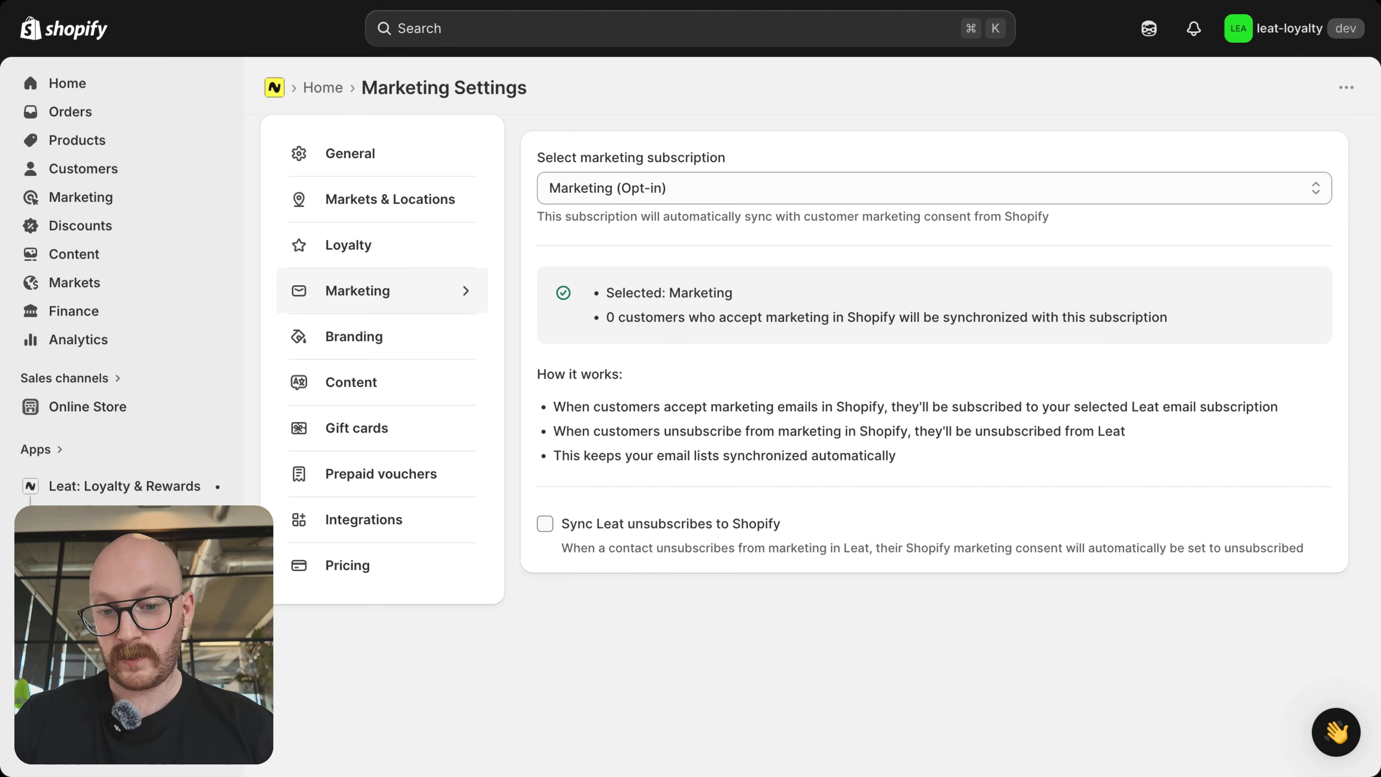
left_click(545, 523)
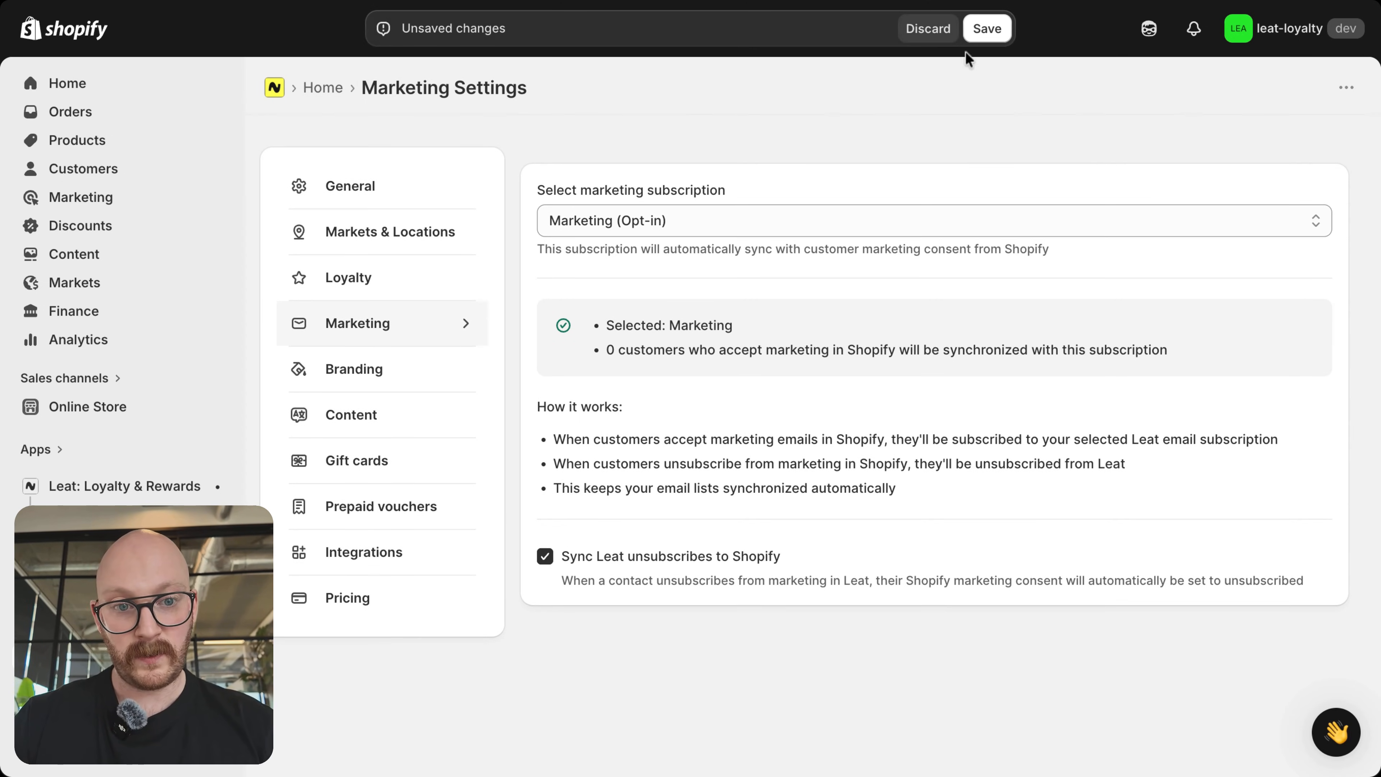
left_click(987, 30)
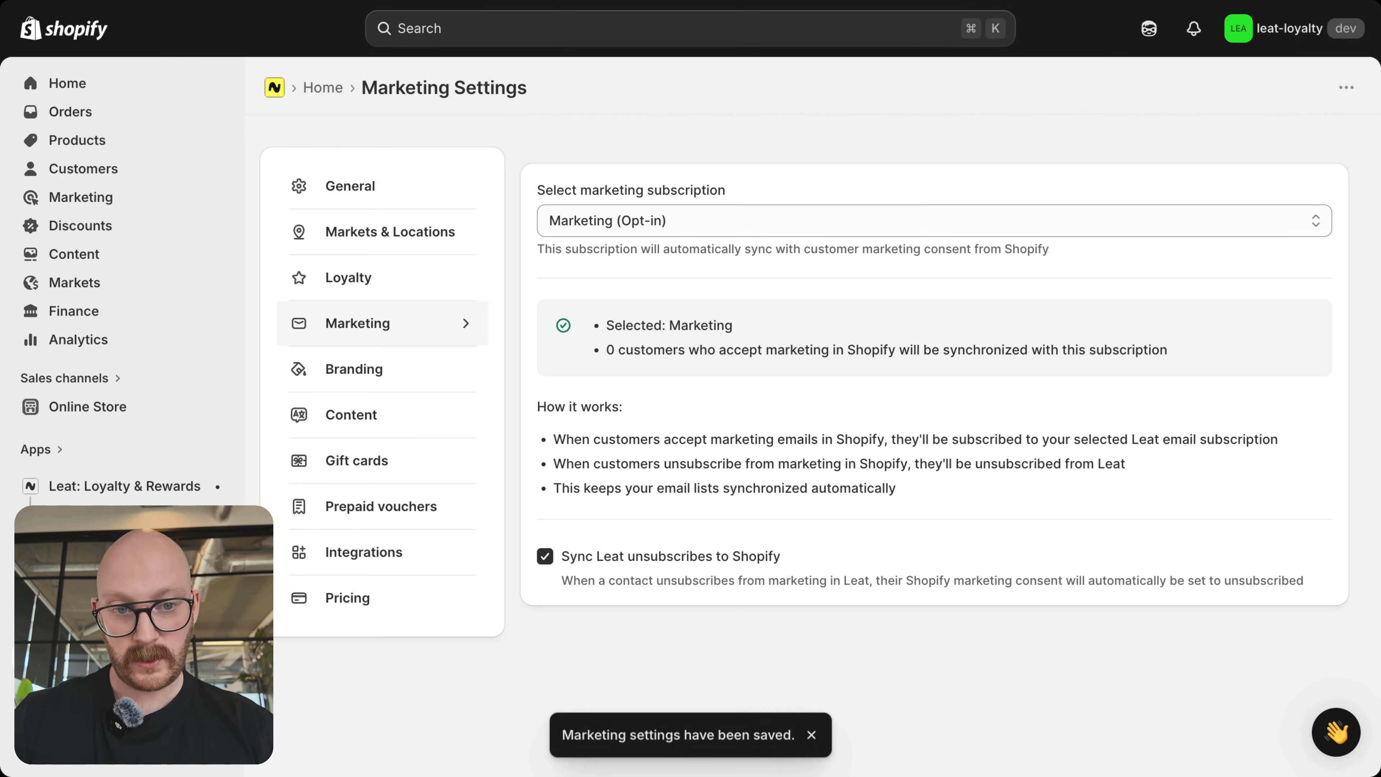
Step: Review the Branding settings and the common text elements in the Content settings
left_click(354, 365)
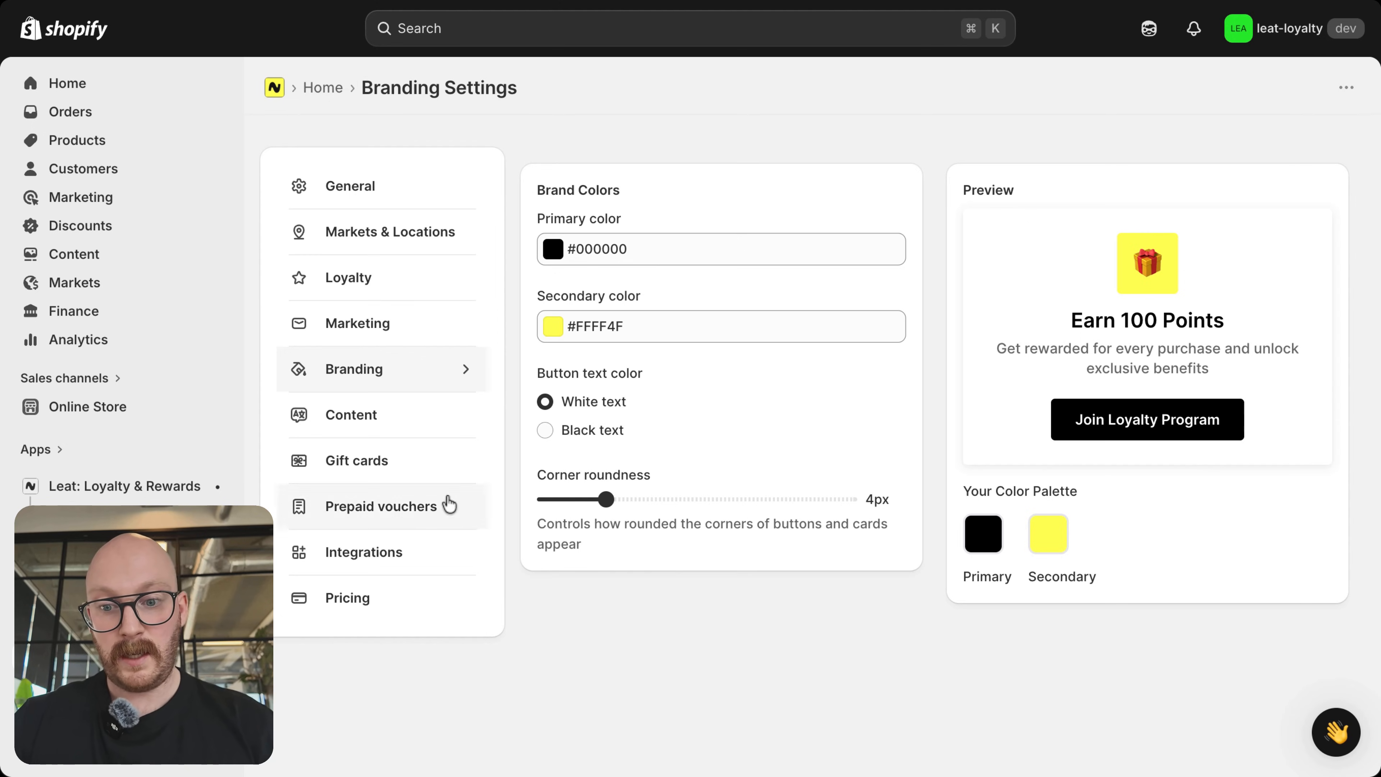
left_click(337, 423)
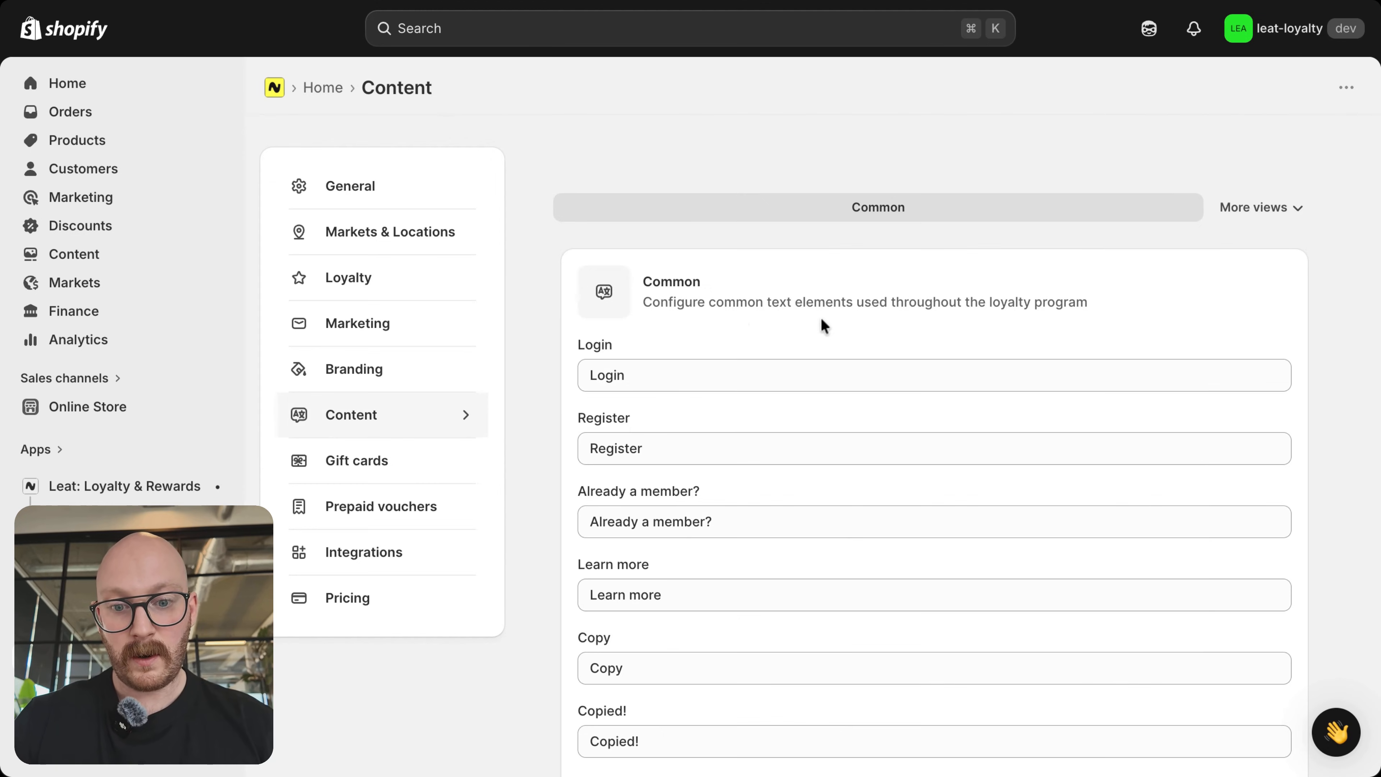
scroll(824, 326, "down", 3)
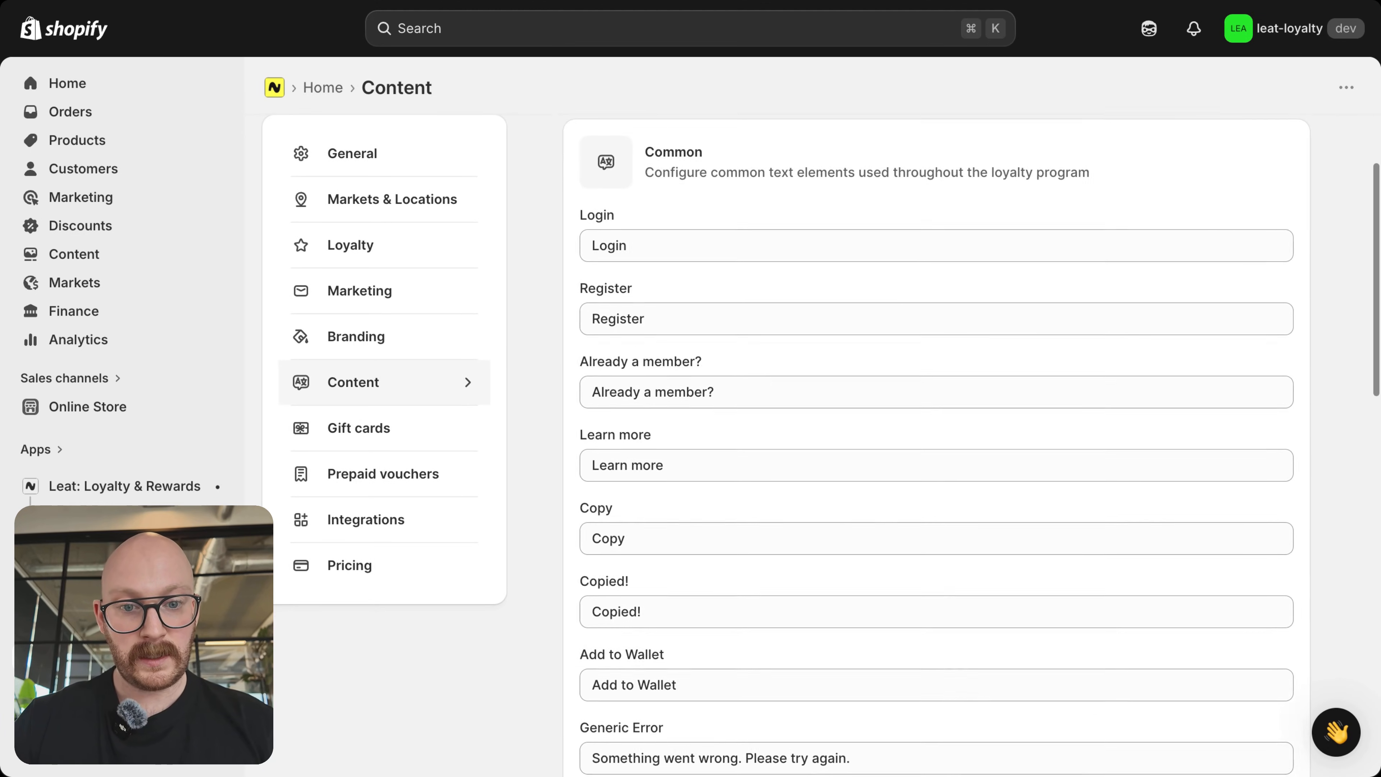
scroll(587, 174, "down", 2)
scroll(746, 172, "up", 2)
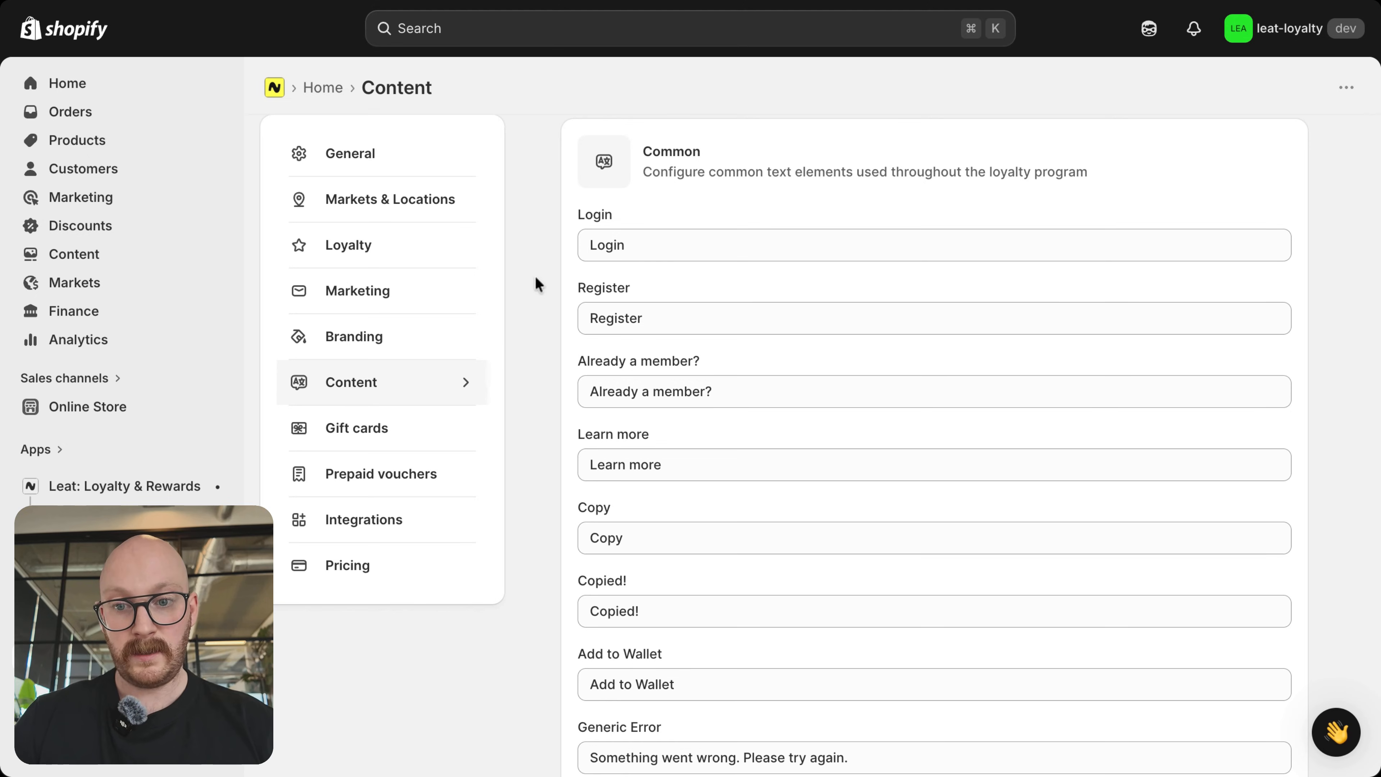
scroll(534, 276, "up", 1)
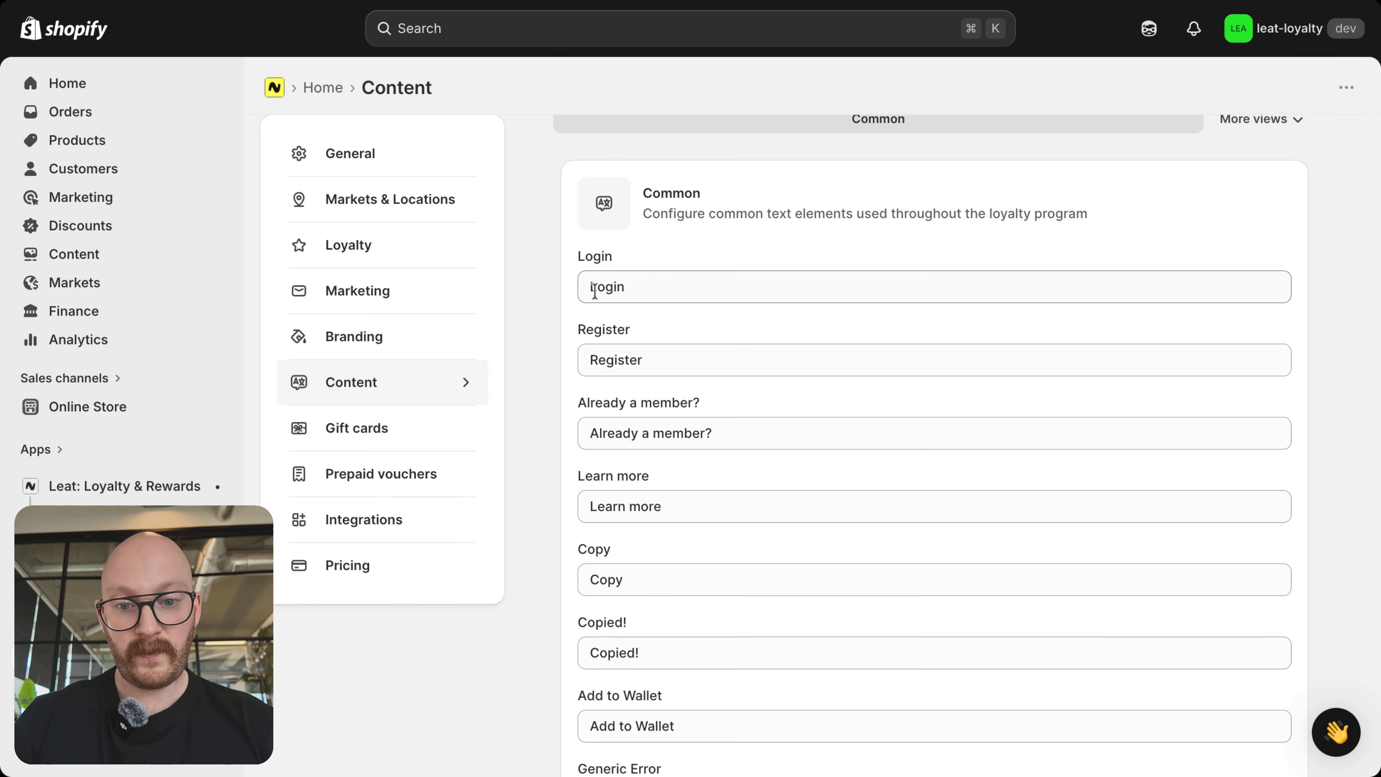
left_click_drag(711, 400, 576, 398)
left_click(712, 397)
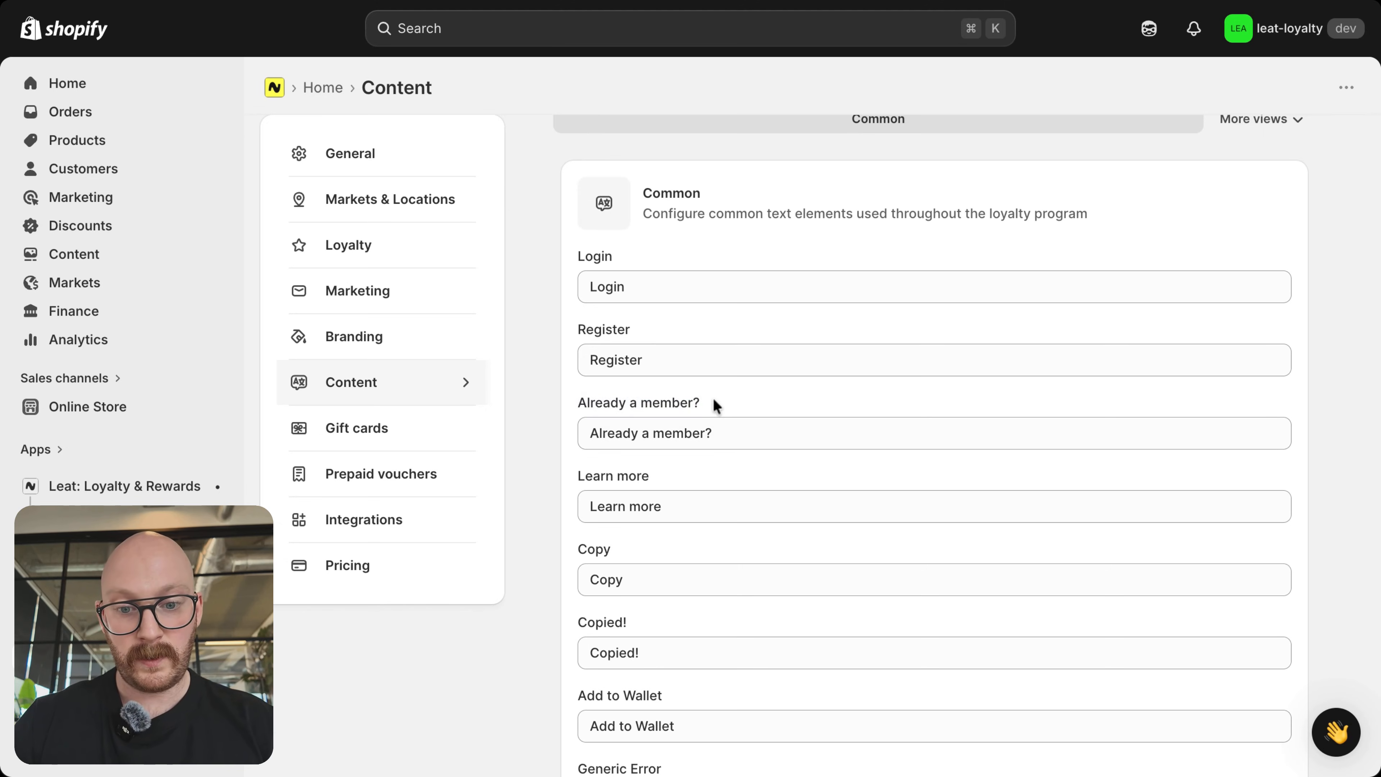
scroll(713, 403, "down", 3)
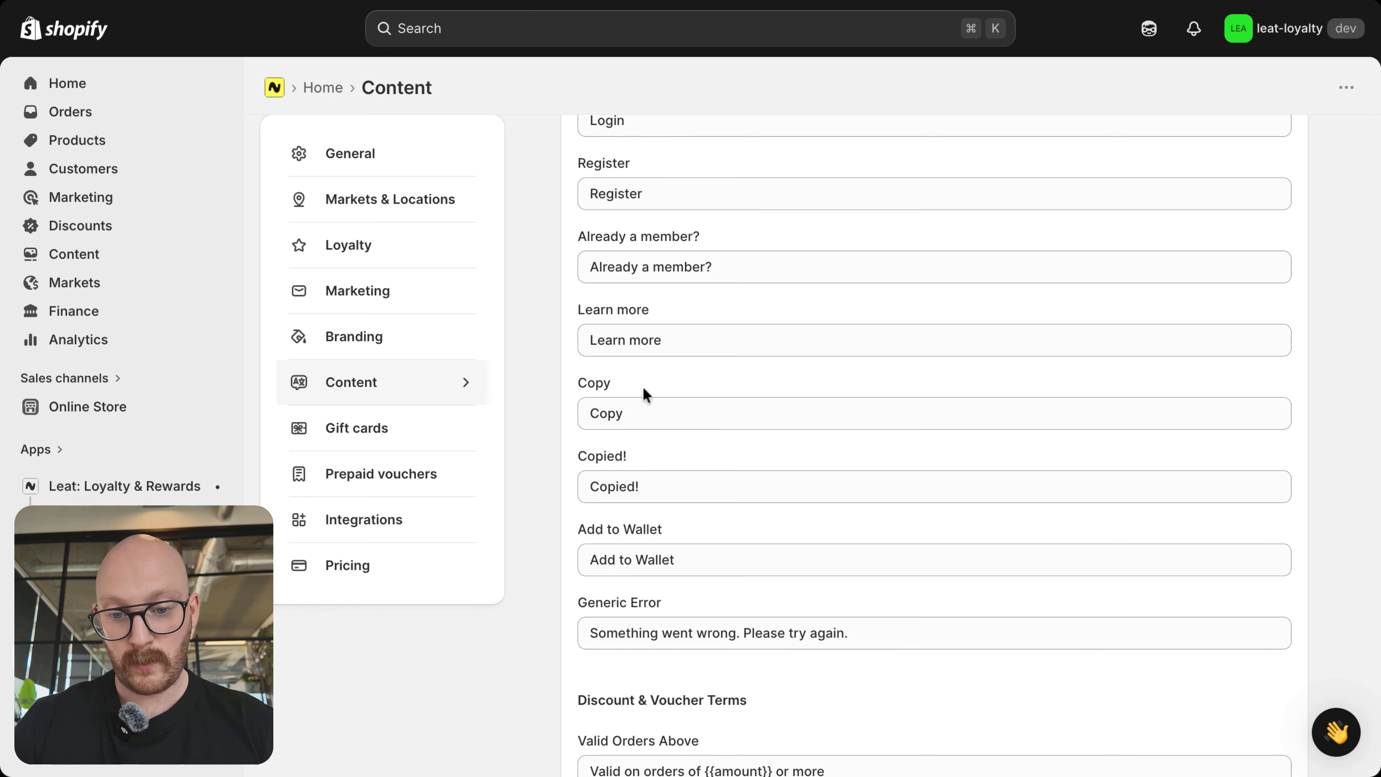
scroll(745, 517, "down", 1)
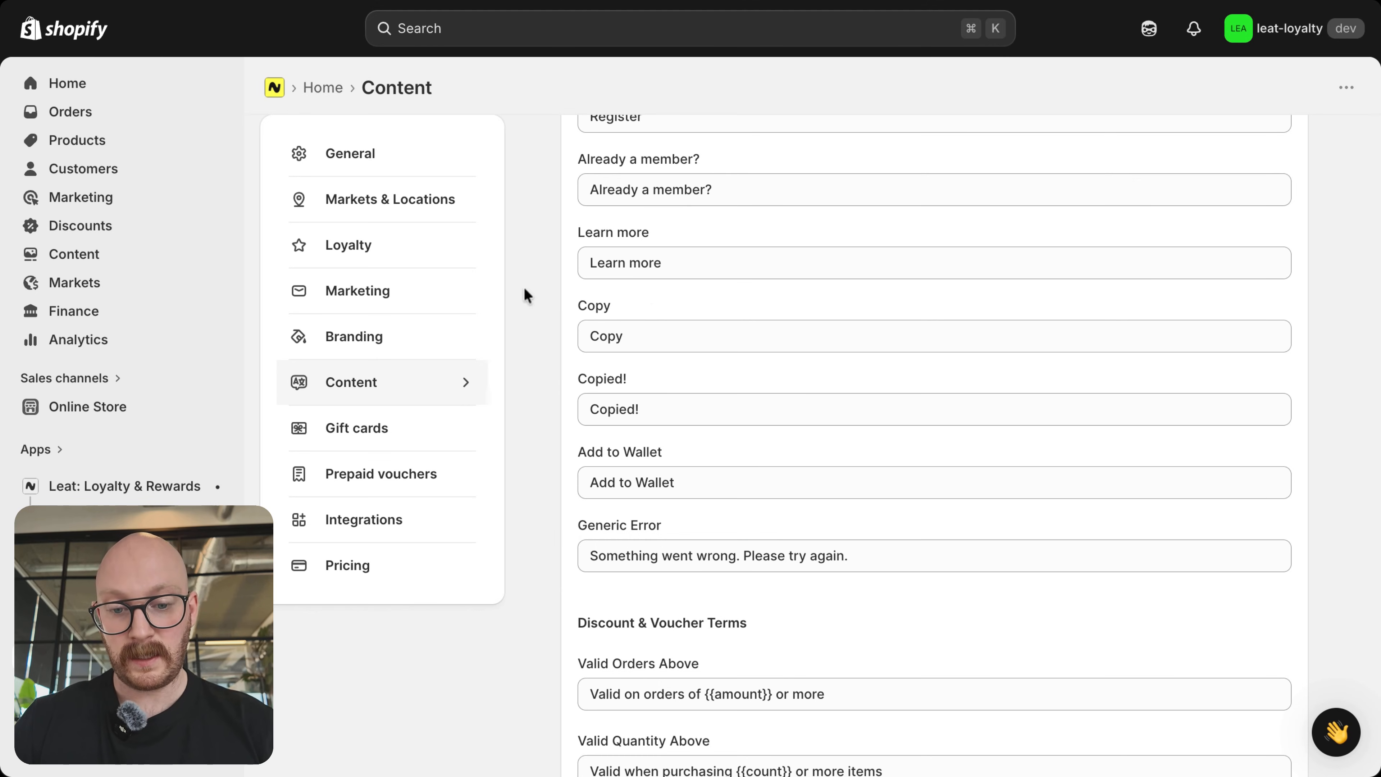
Step: Replace the Generic Error text in the common content with "Oops! Looks like something went wrong..."
scroll(524, 289, "down", 5)
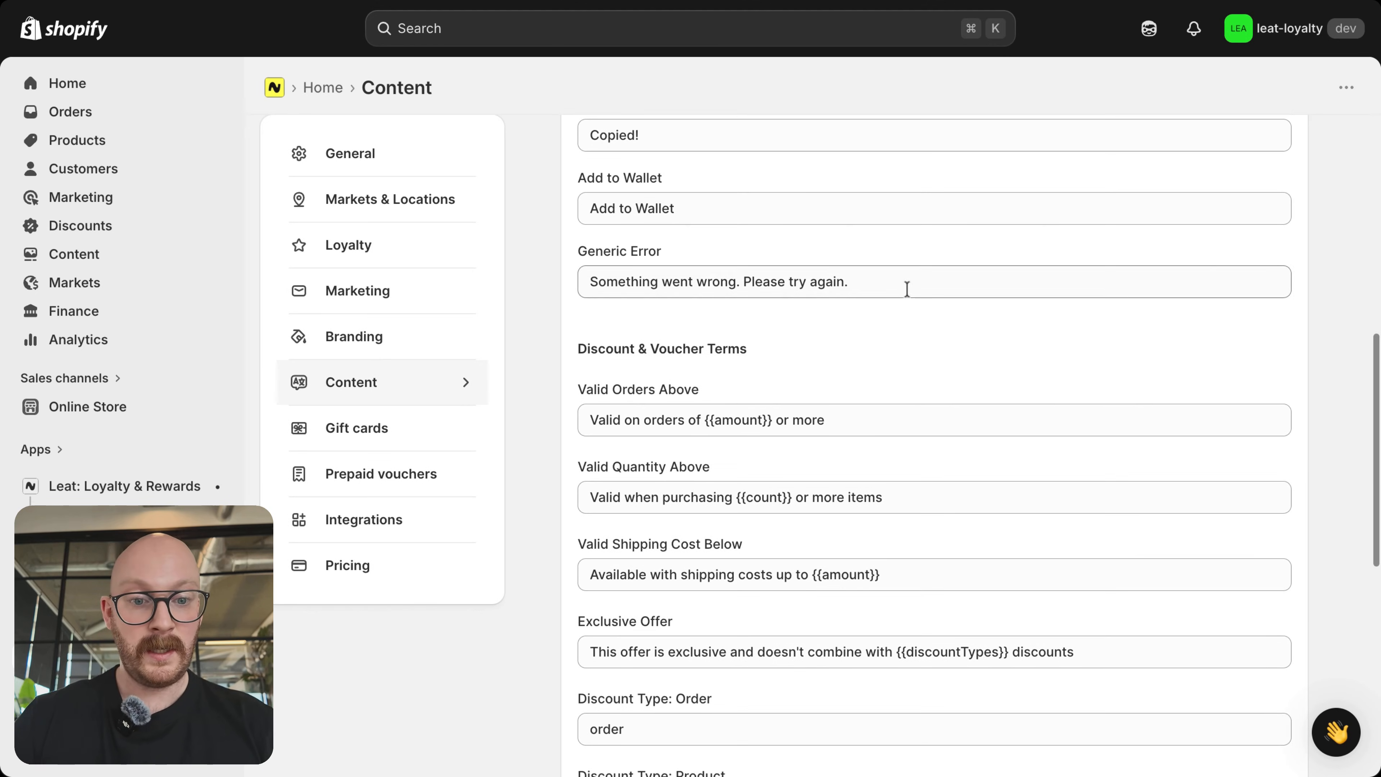
left_click_drag(907, 289, 530, 279)
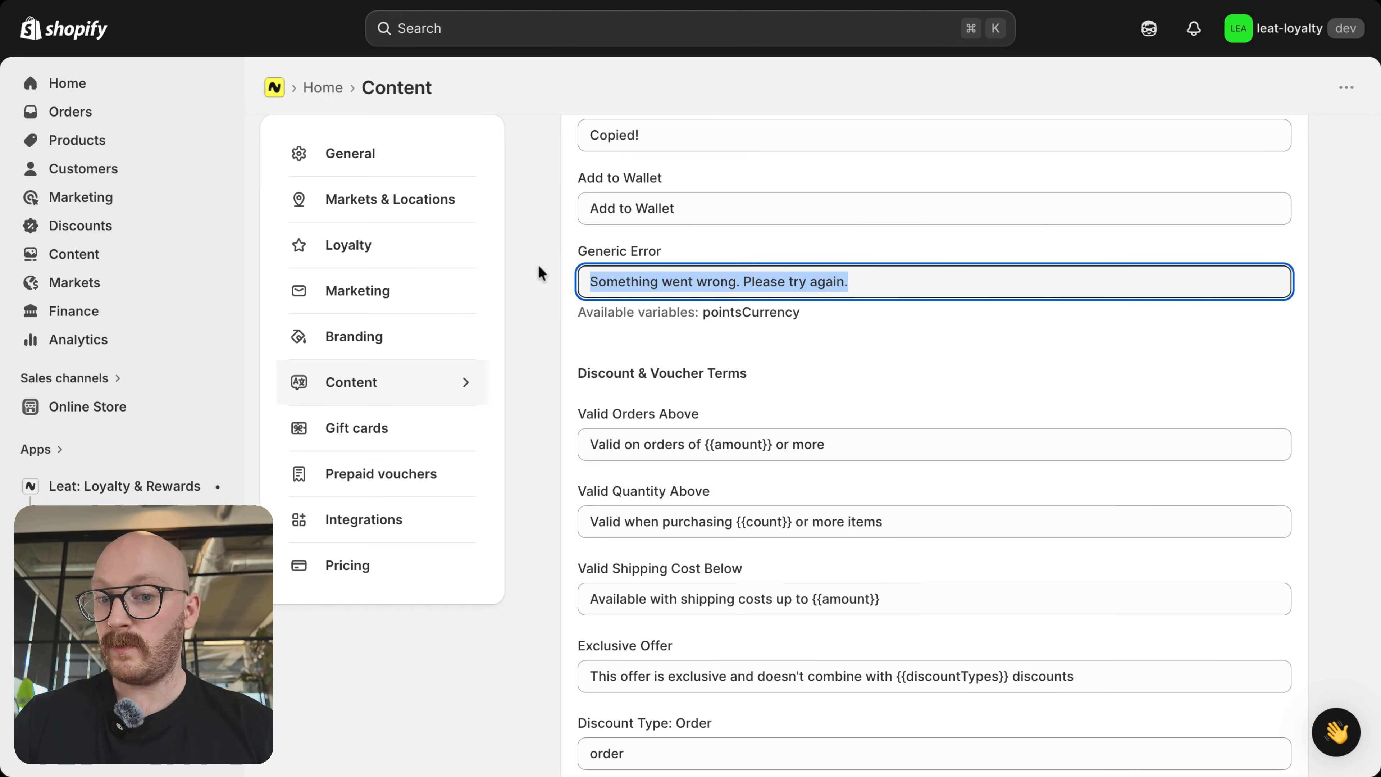
type("O")
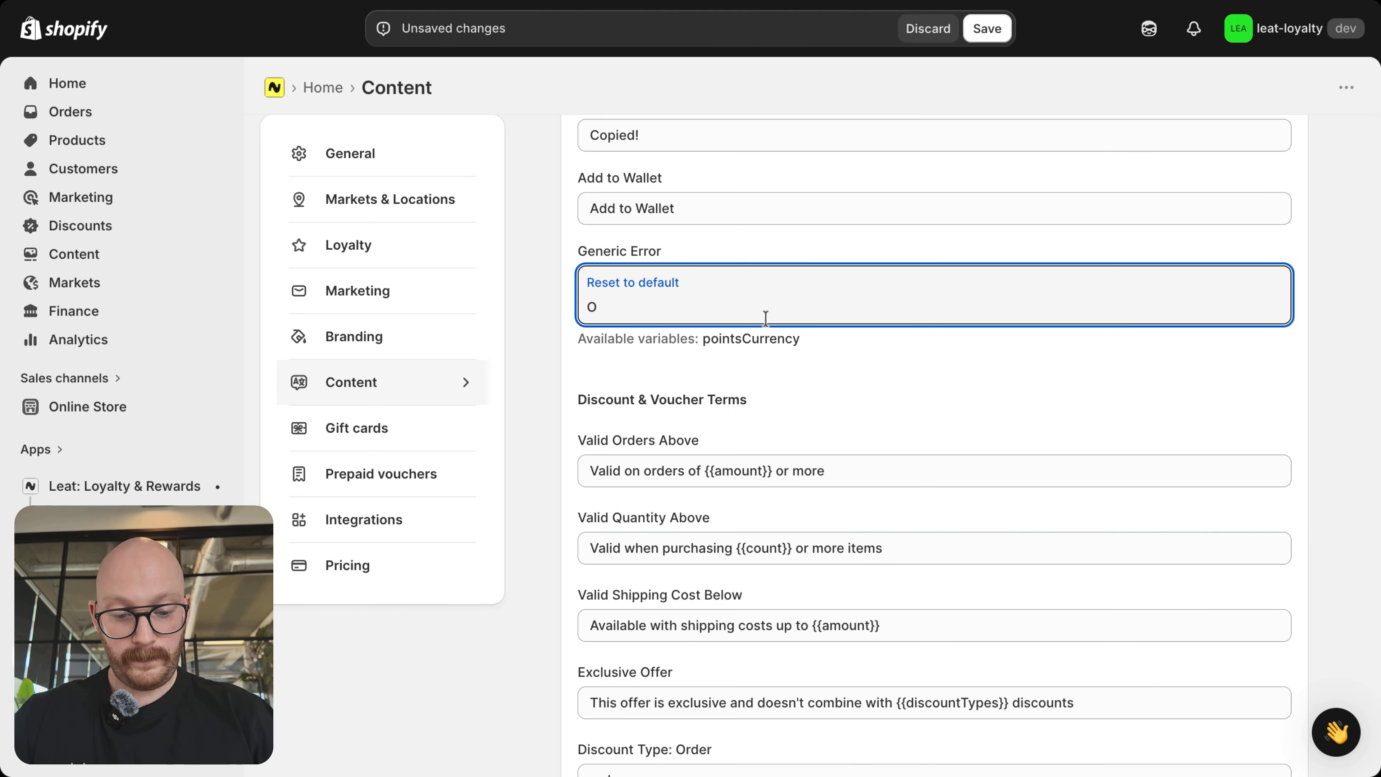
type("ops! ")
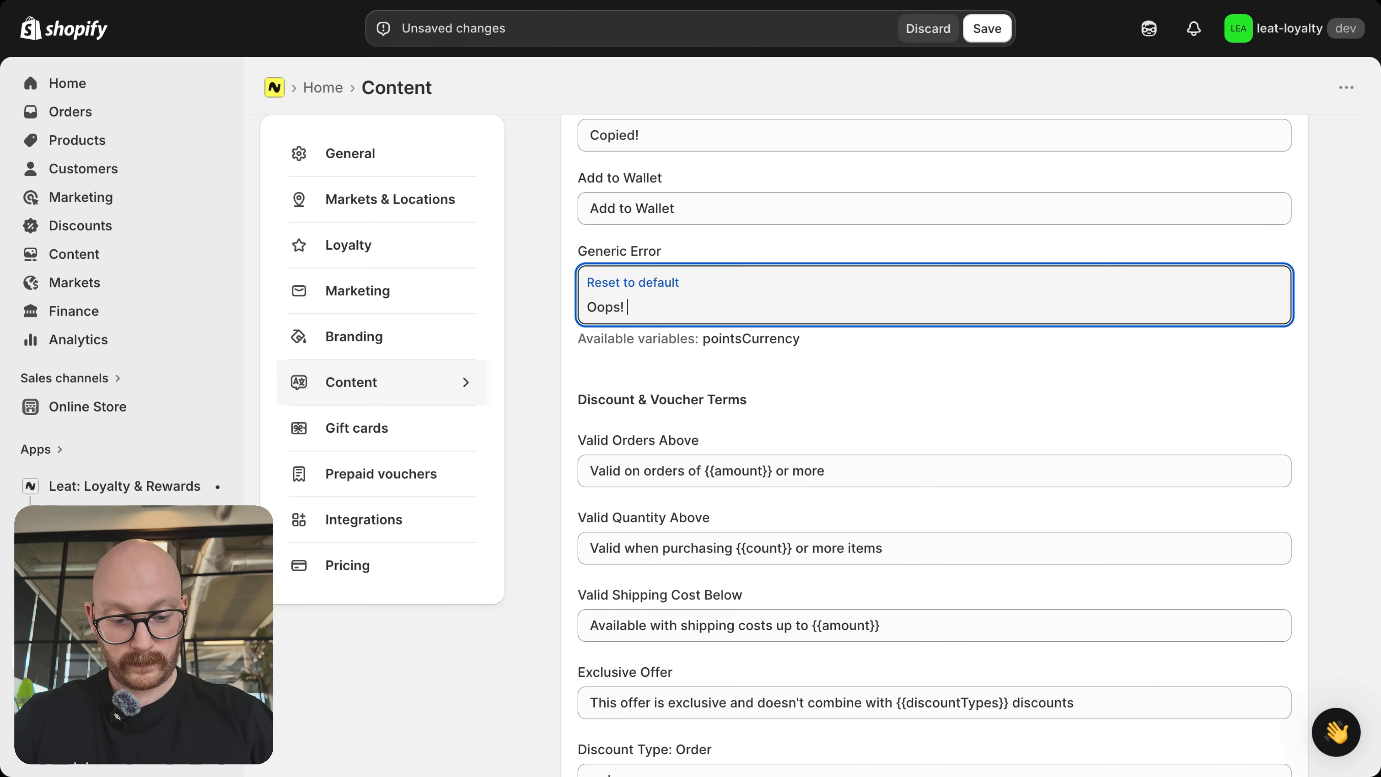
type("Looks like ")
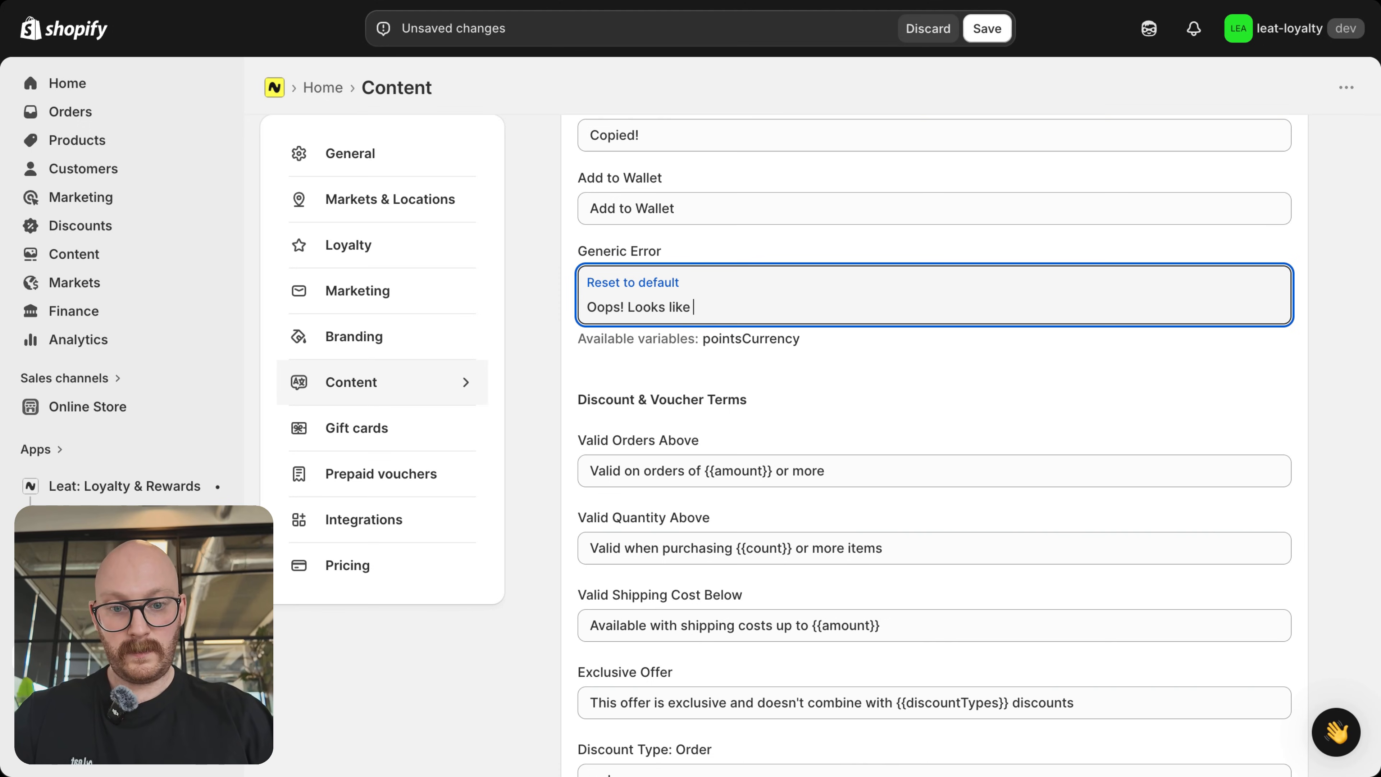
type("something ")
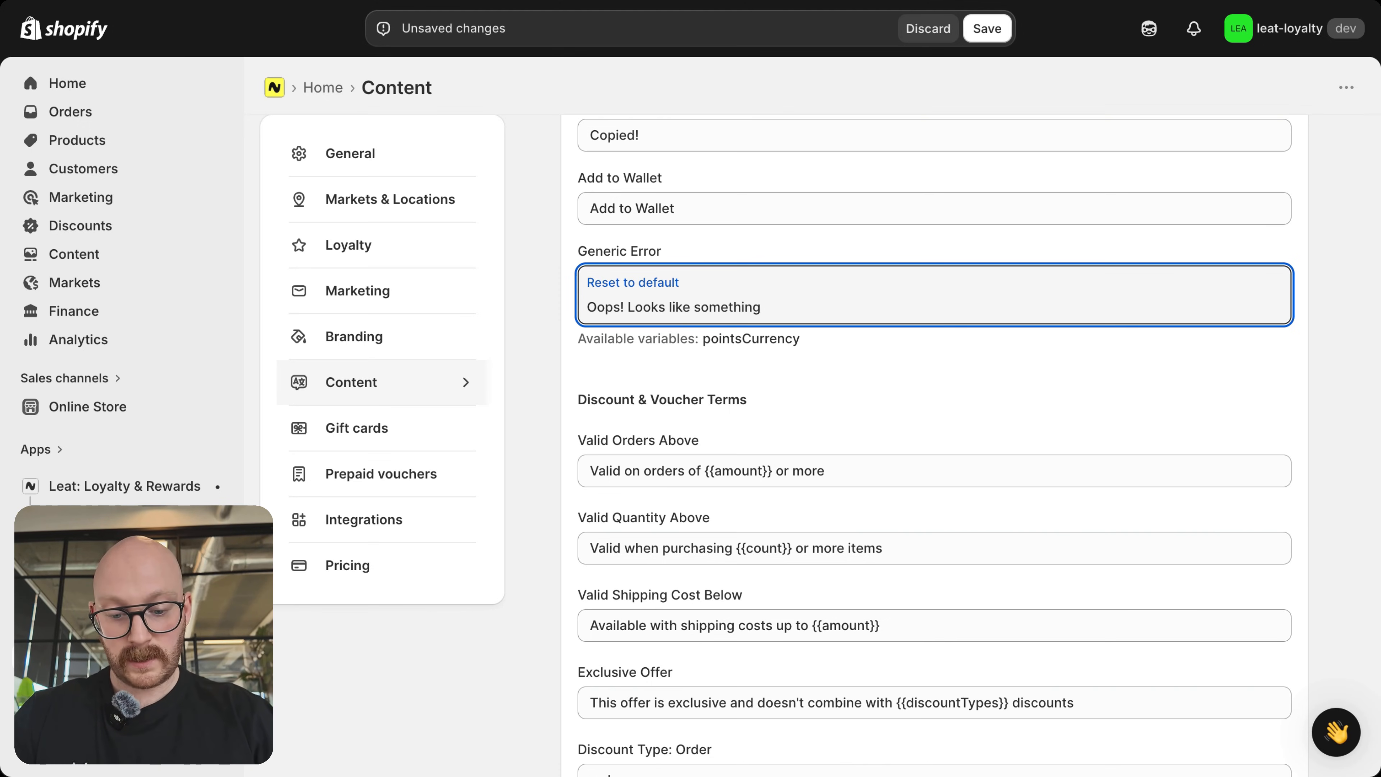
type("went wrong")
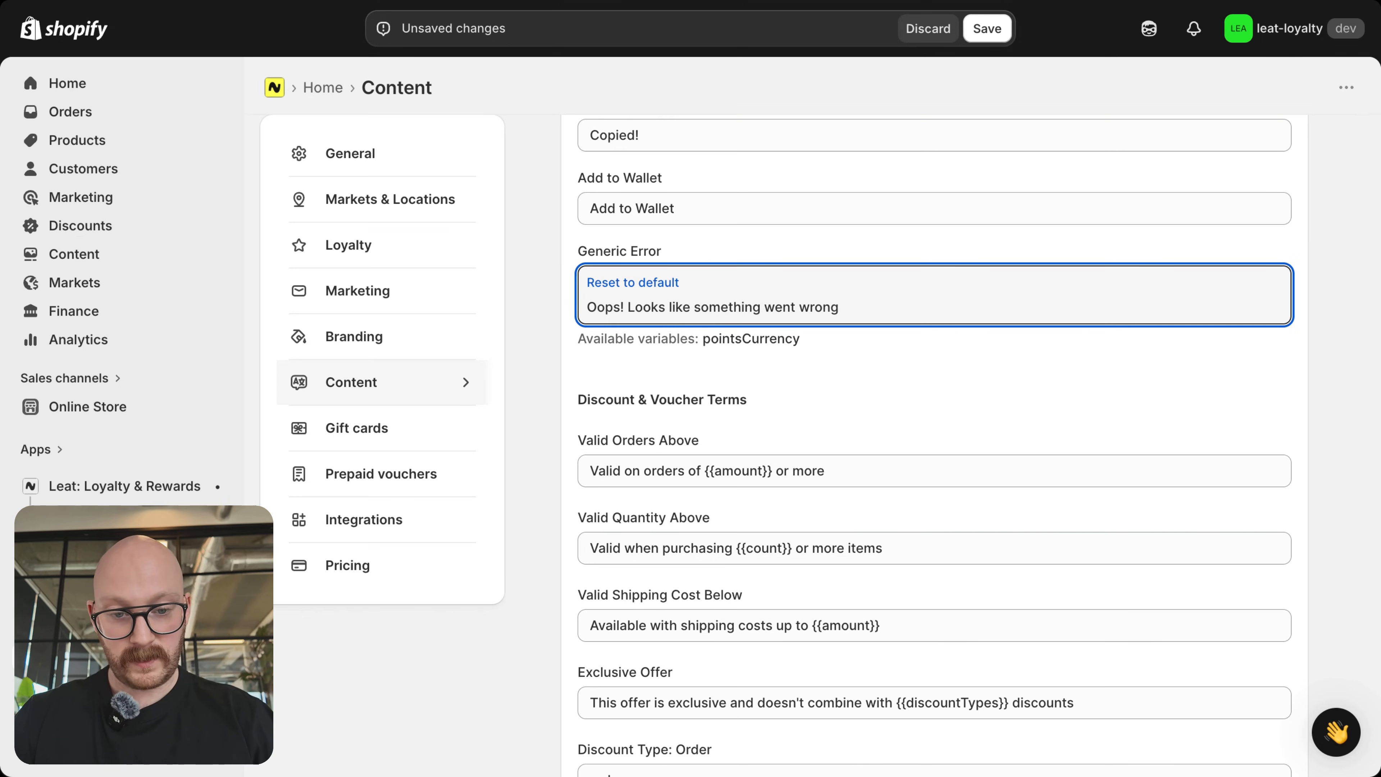
type("...")
left_click(557, 303)
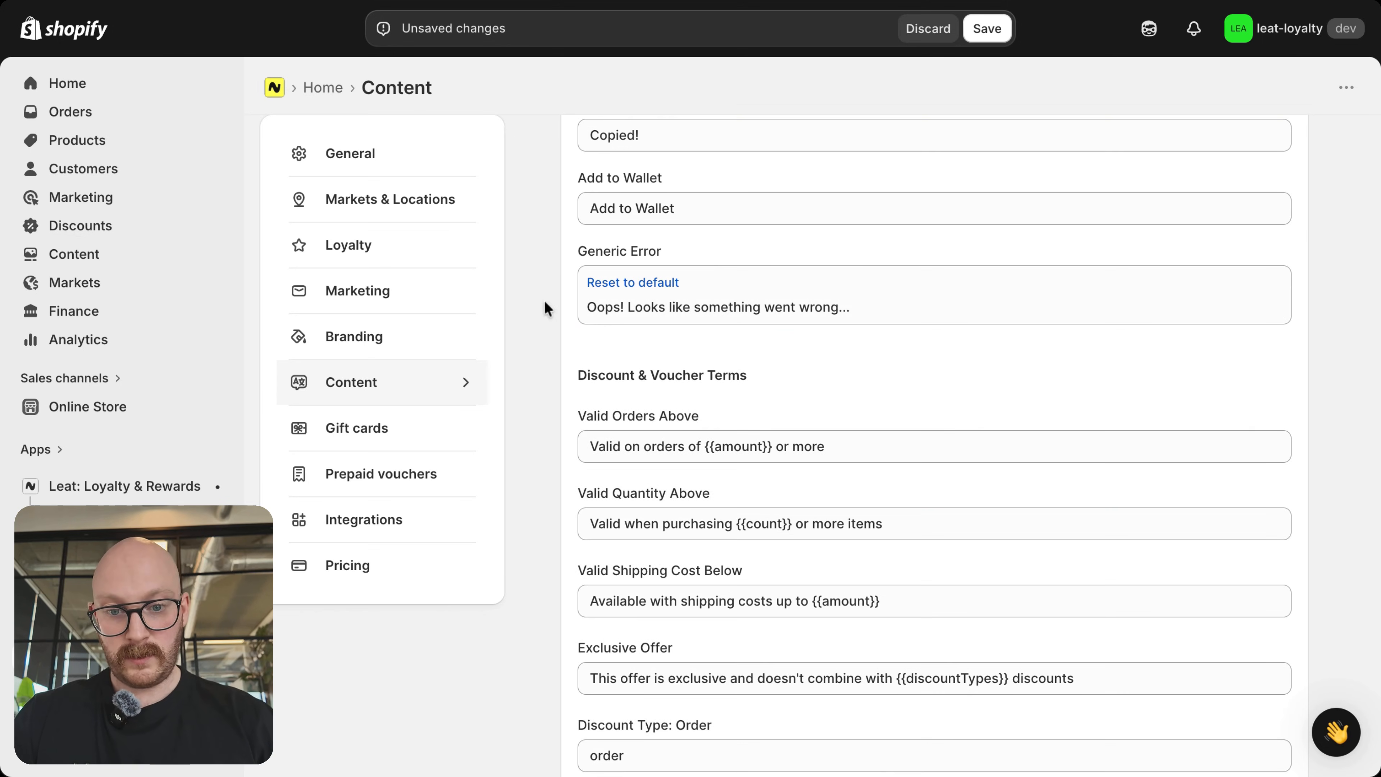
Step: Review the Discount & Voucher Terms and Date Fields texts, and save the content settings
scroll(858, 266, "down", 4)
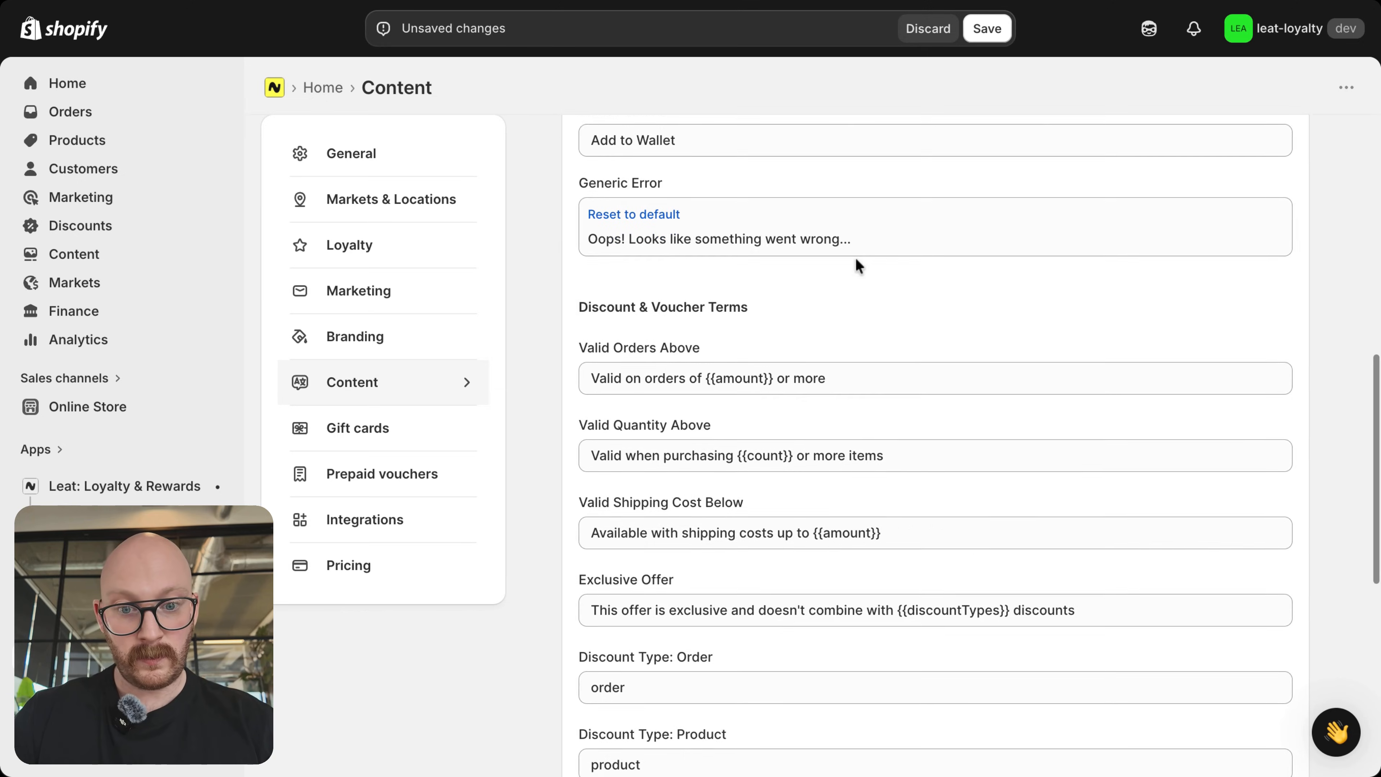
scroll(858, 267, "down", 2)
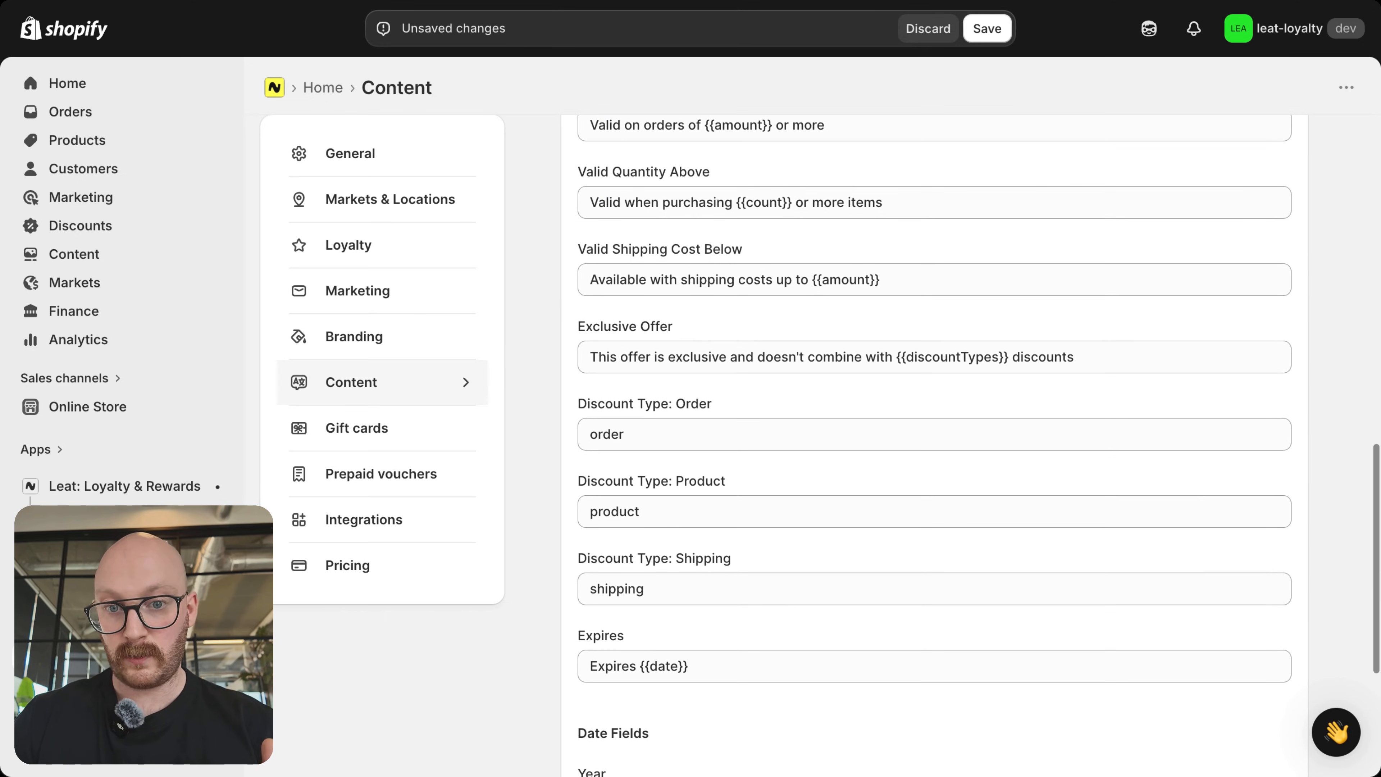
scroll(731, 189, "up", 2)
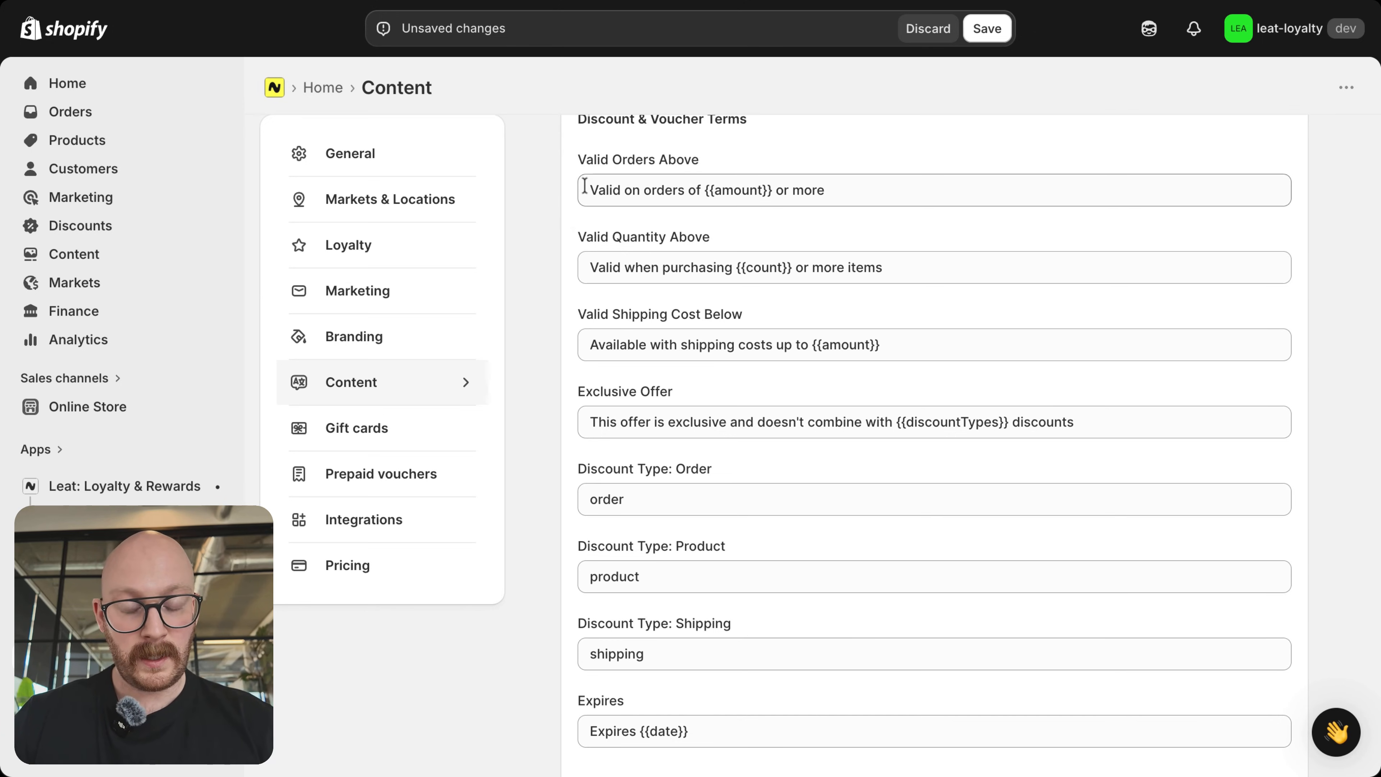
left_click_drag(584, 186, 851, 194)
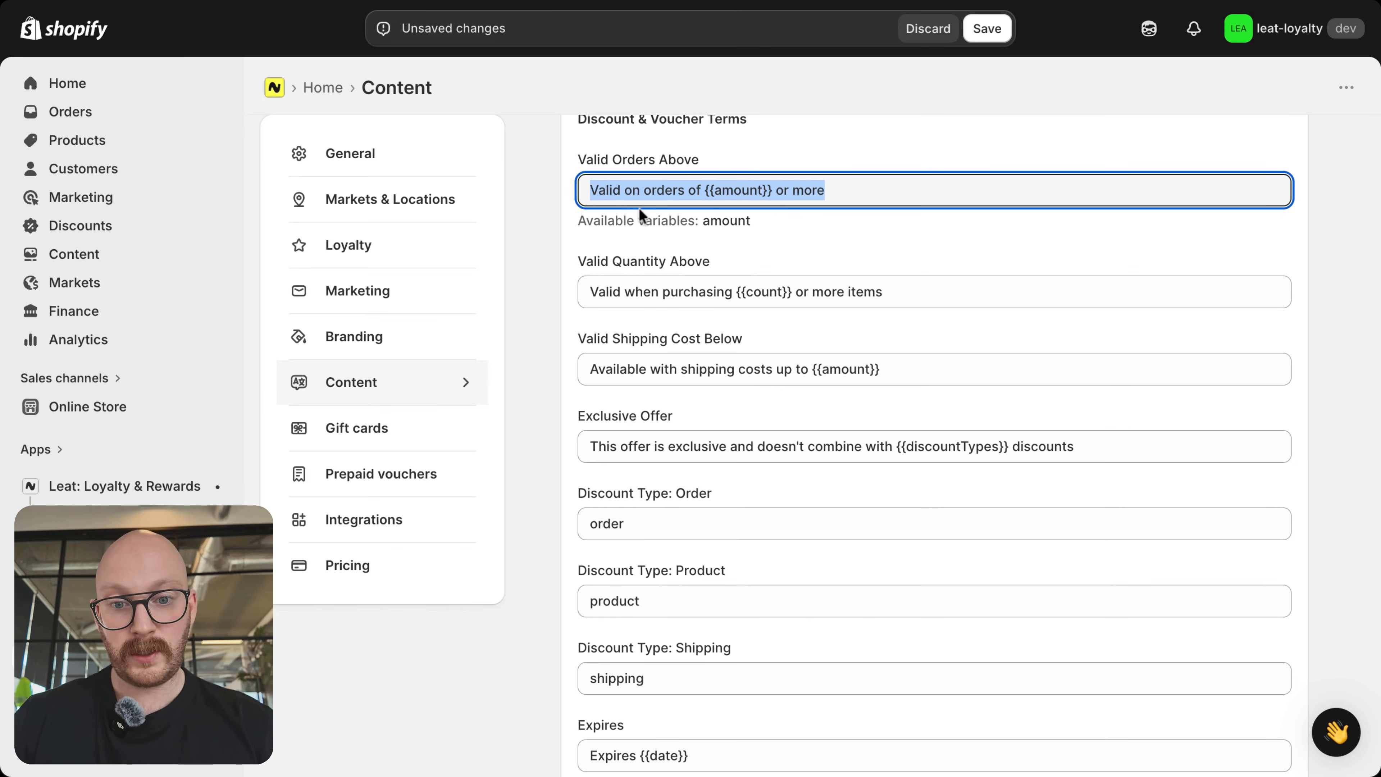
left_click(546, 183)
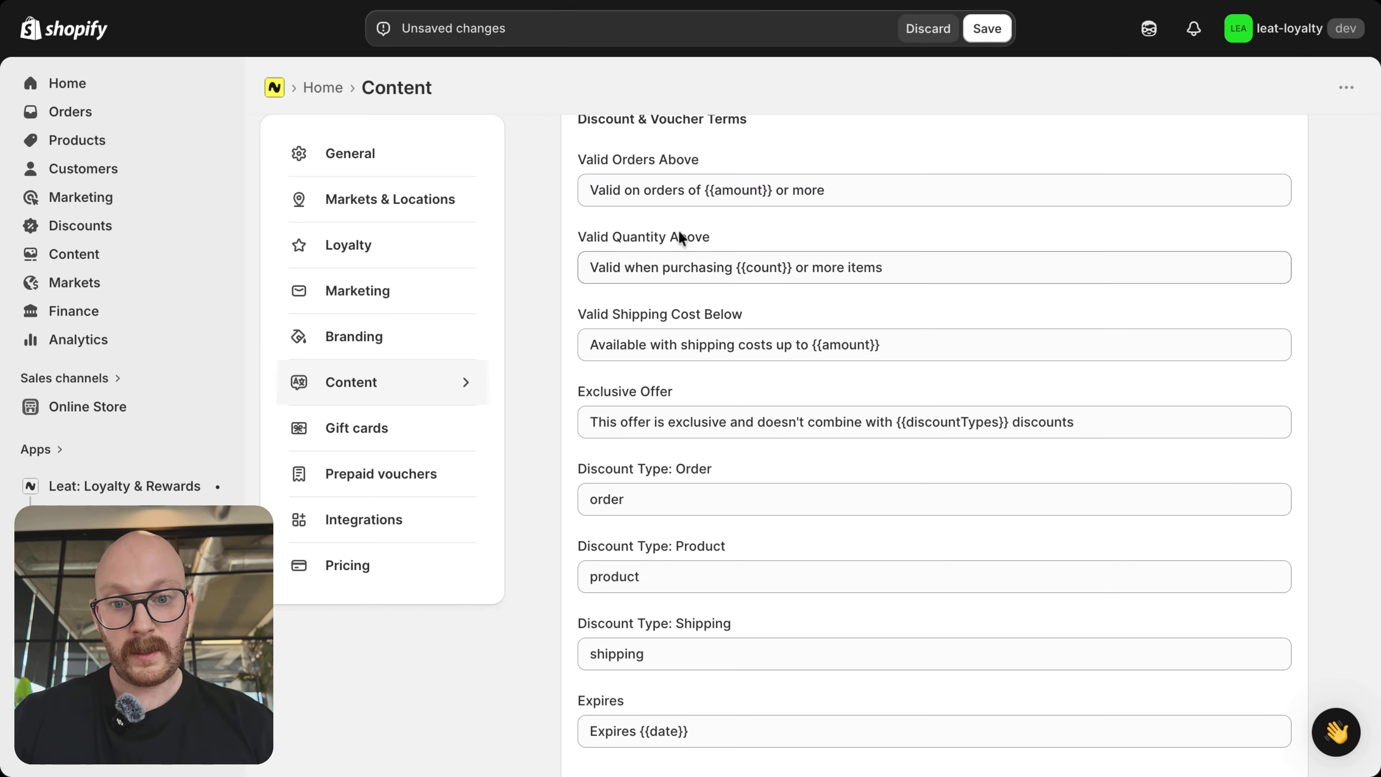
scroll(546, 387, "down", 1)
scroll(546, 387, "down", 3)
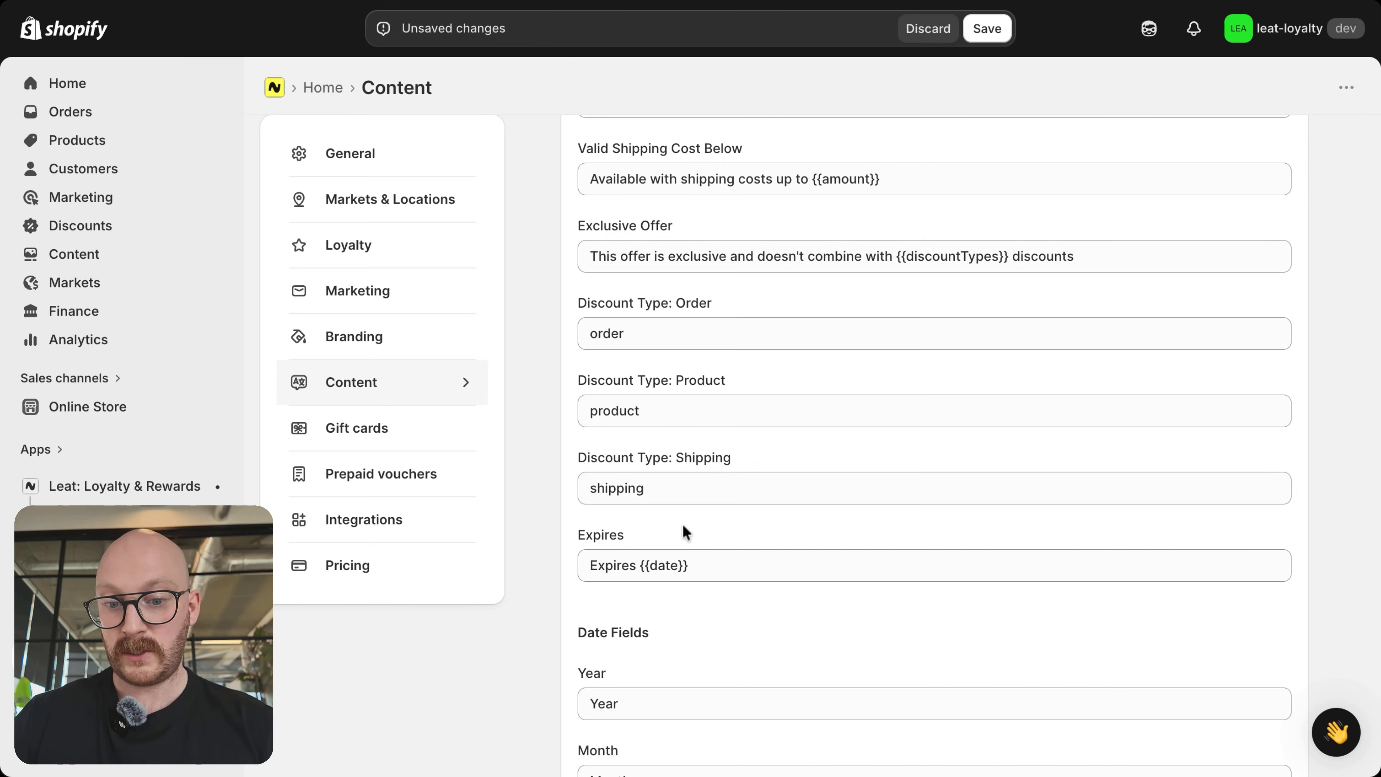
scroll(668, 436, "down", 3)
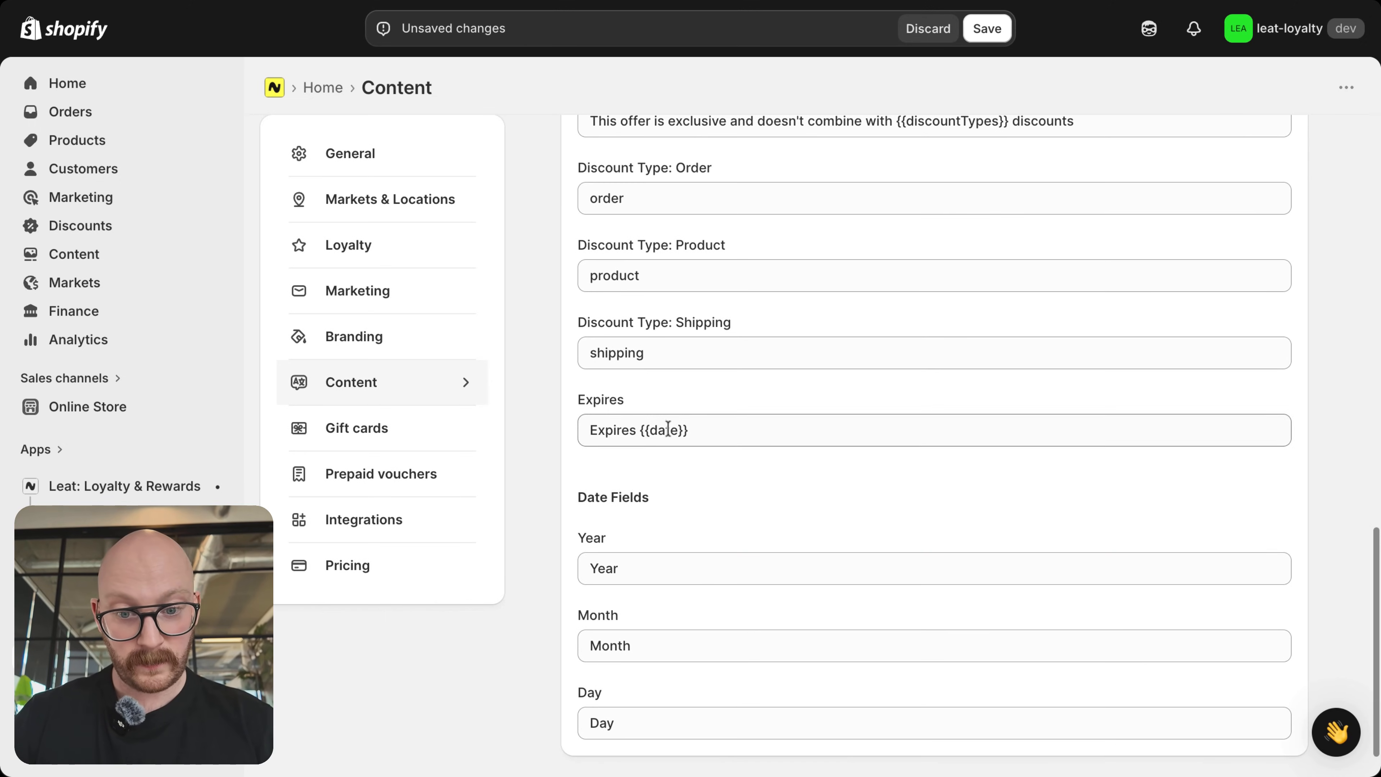
scroll(697, 466, "down", 2)
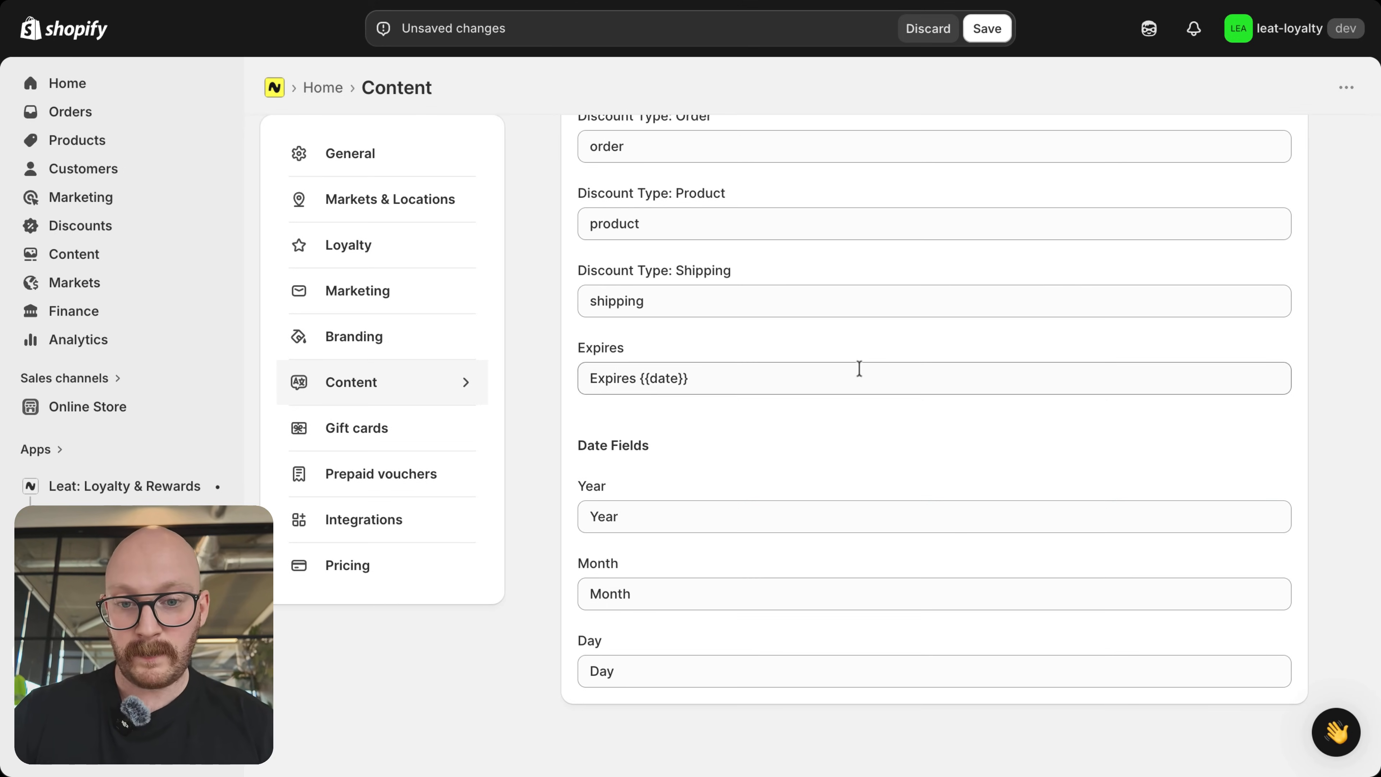
scroll(857, 370, "up", 15)
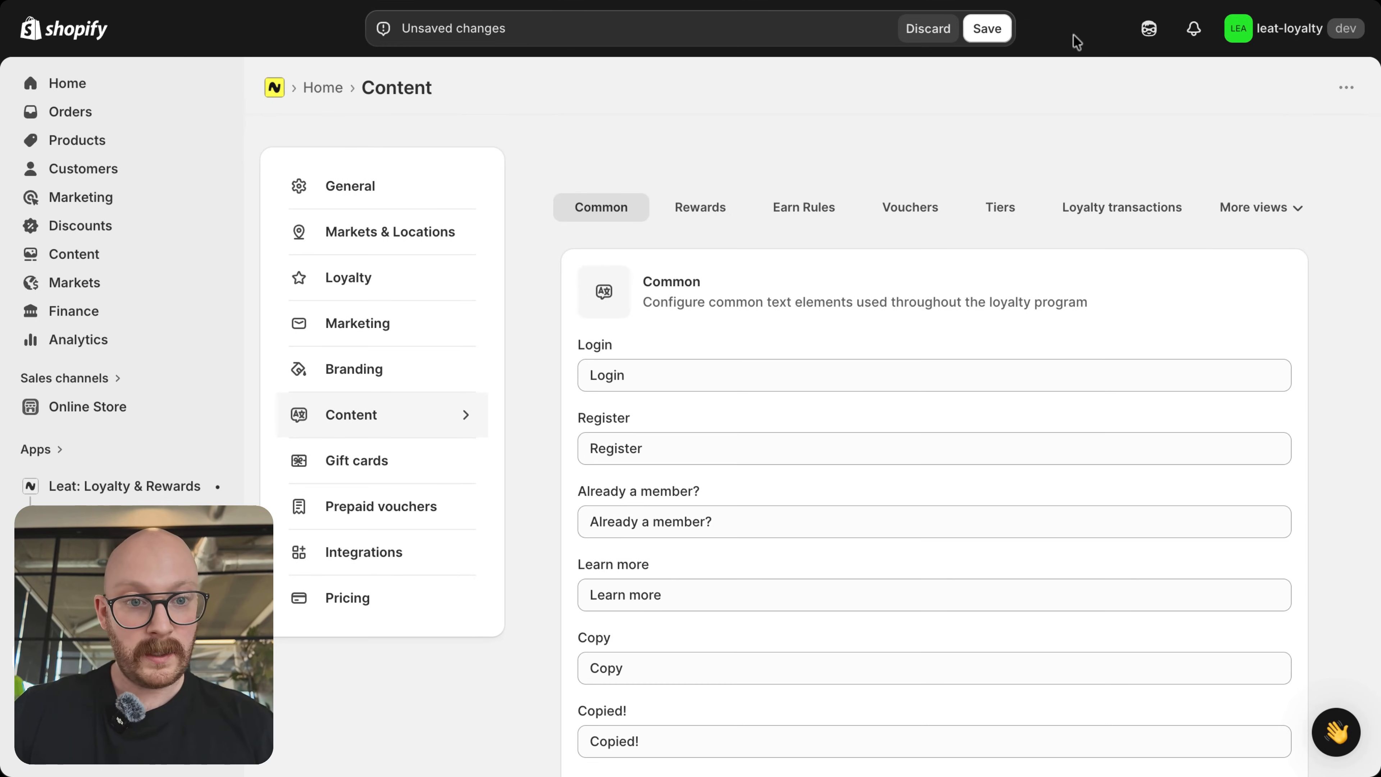
left_click(987, 29)
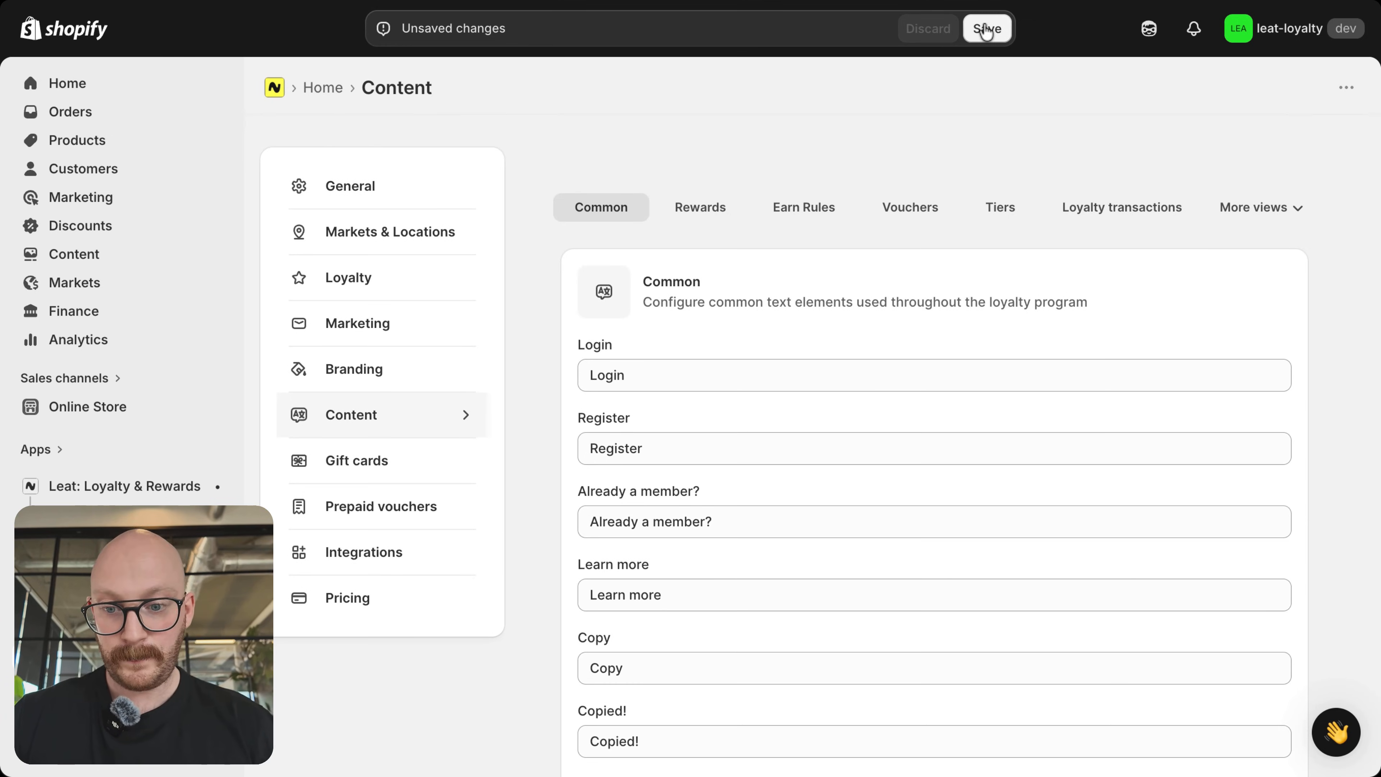
Step: In the Gift Cards settings, enable using Leat gift cards on Shopify and syncing Leat gift cards to Shopify
left_click(374, 465)
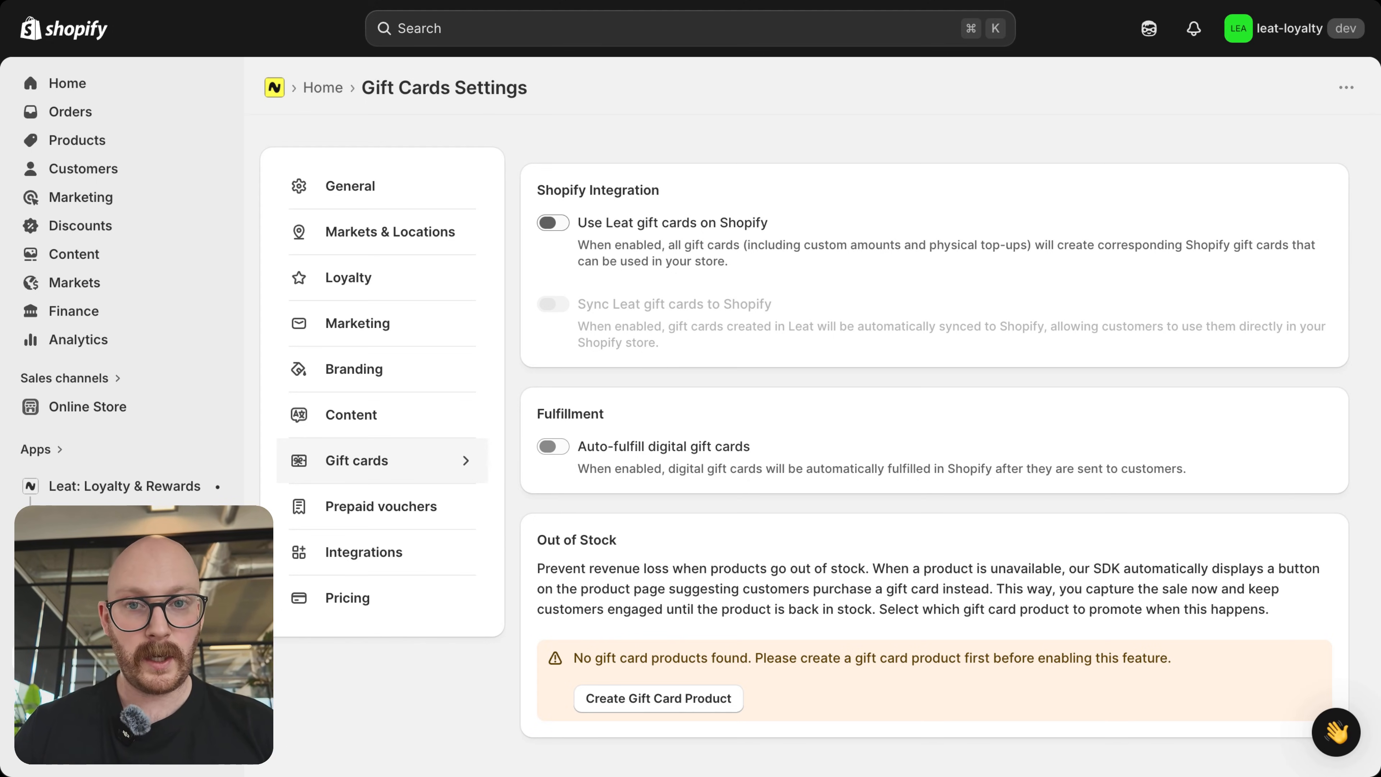
left_click(554, 223)
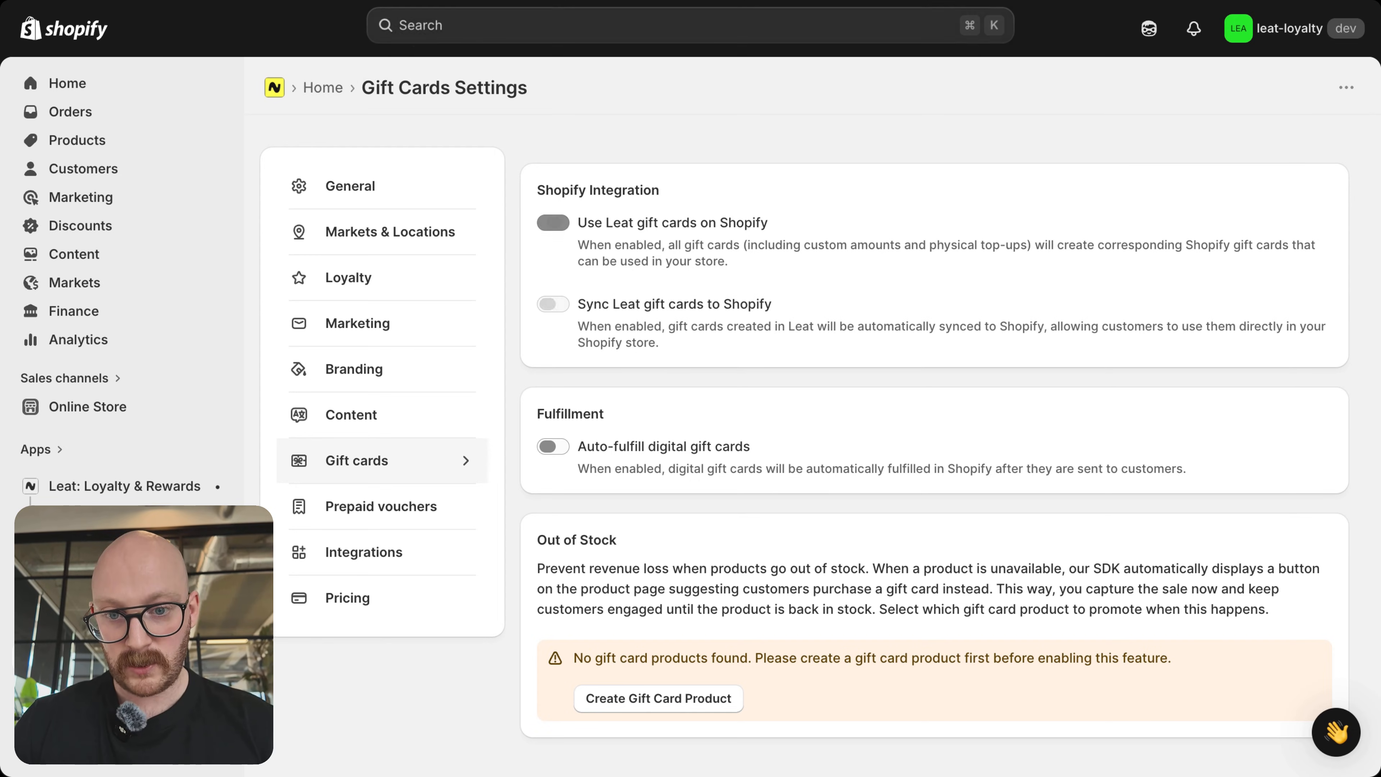
left_click(552, 304)
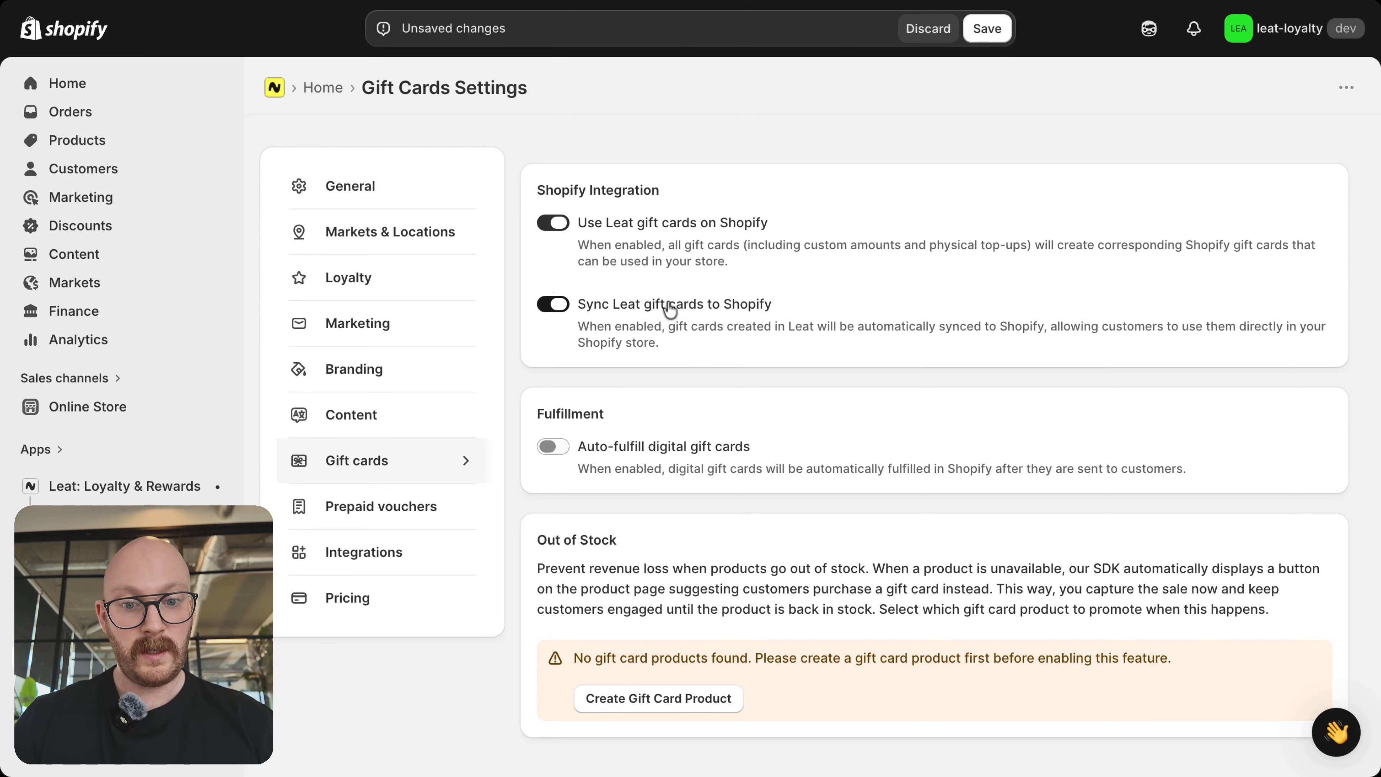
scroll(762, 294, "down", 1)
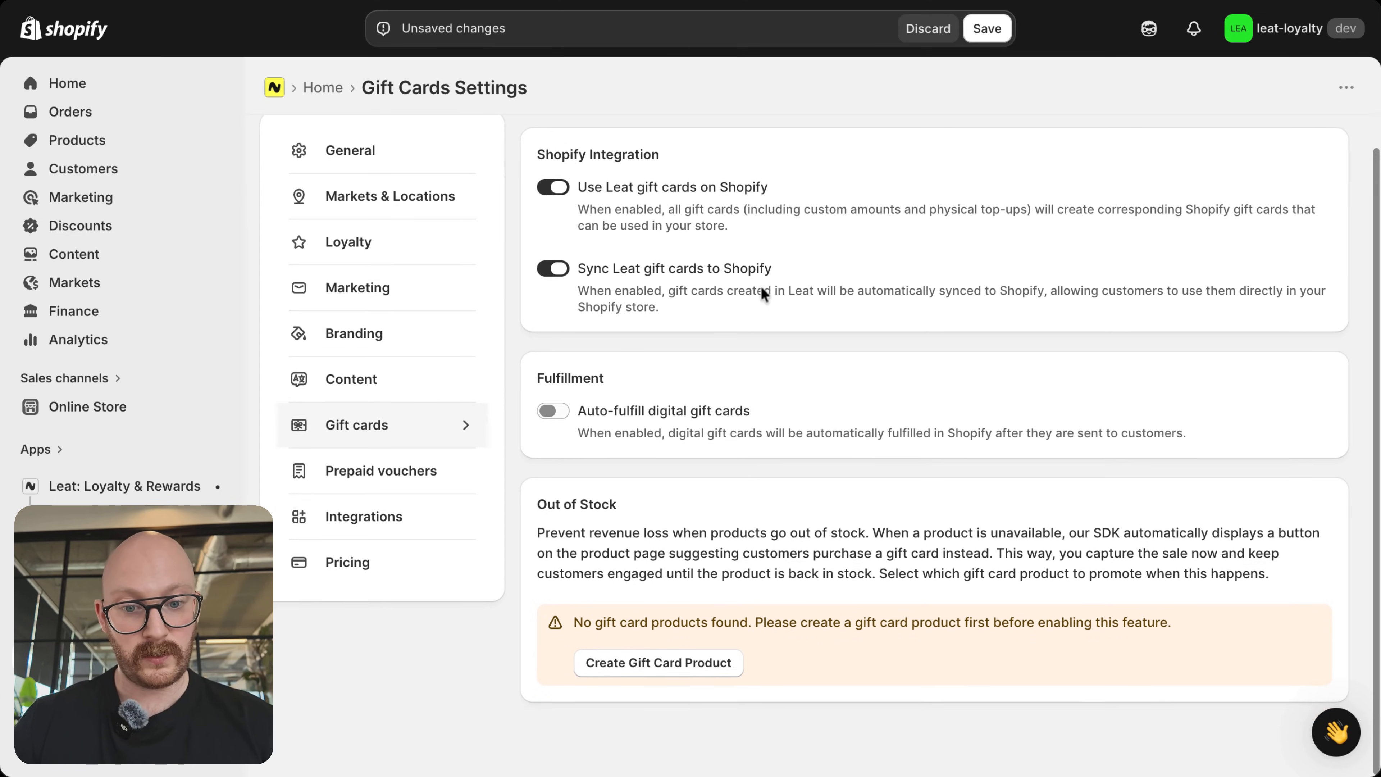
scroll(763, 289, "up", 1)
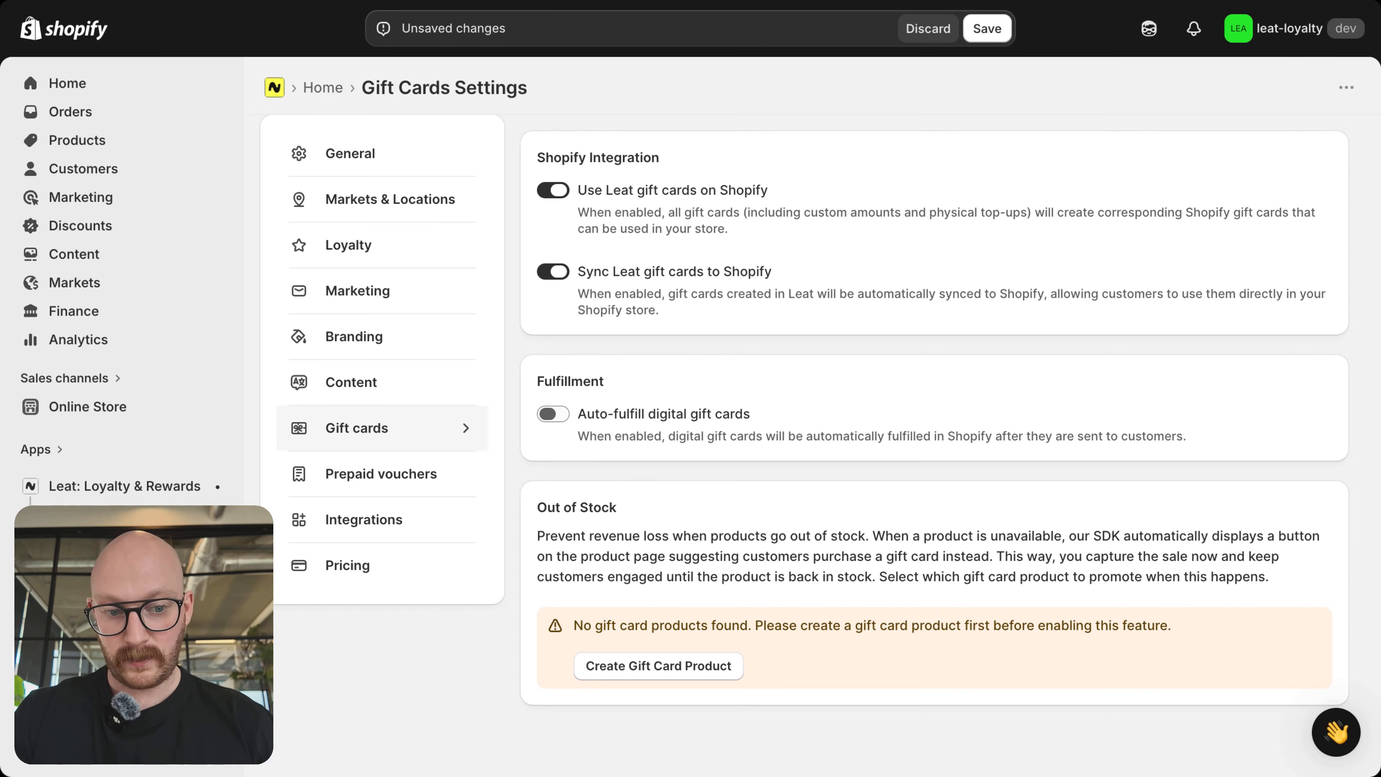
Step: Enable auto-fulfilling digital gift cards and save the gift card settings
left_click(548, 415)
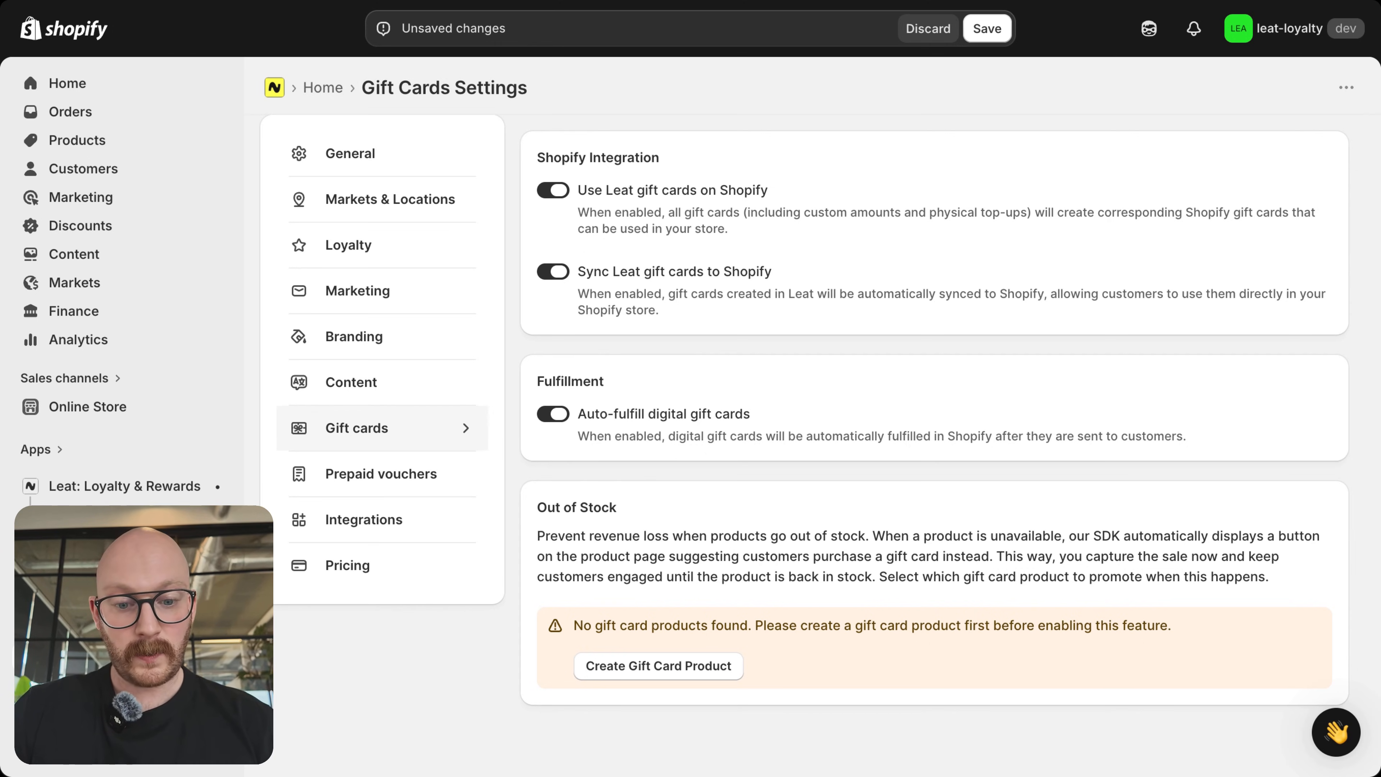
left_click(665, 673)
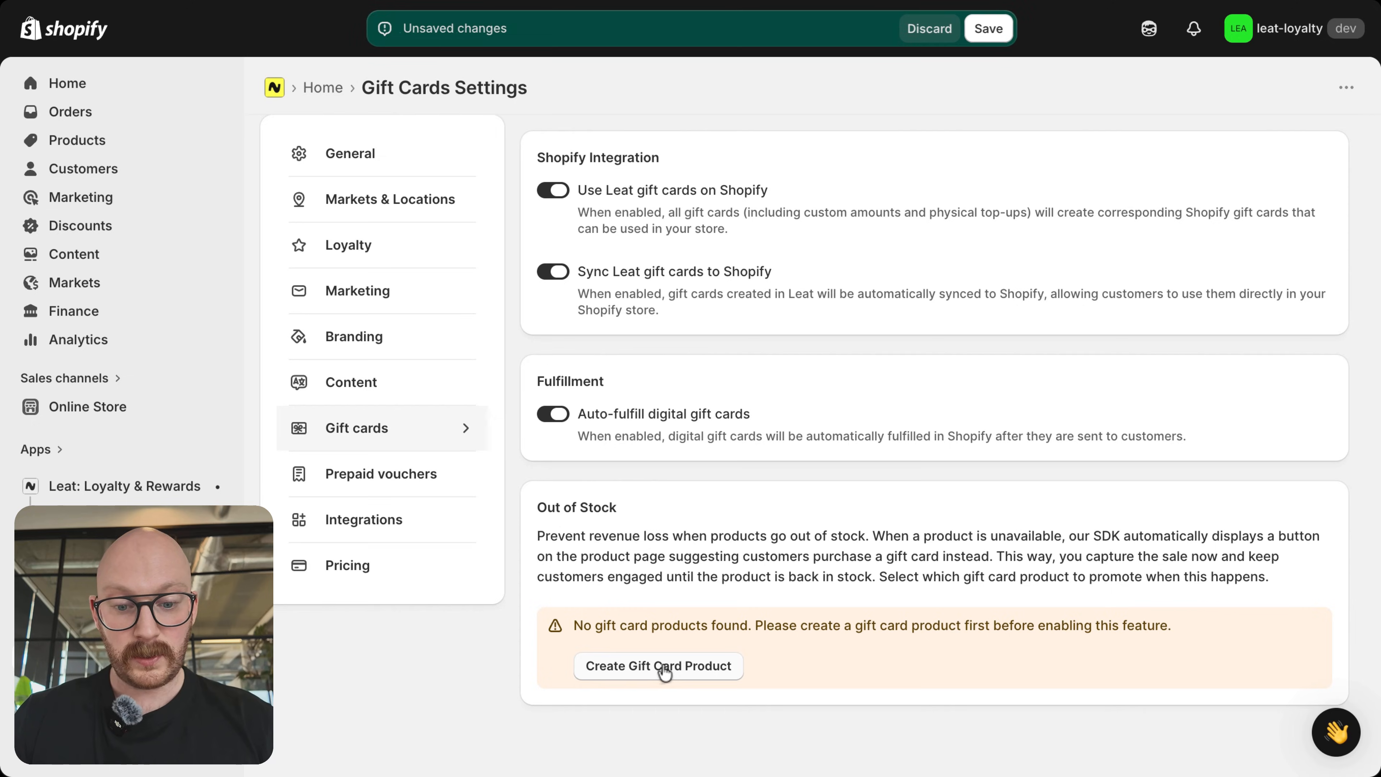
left_click(1000, 37)
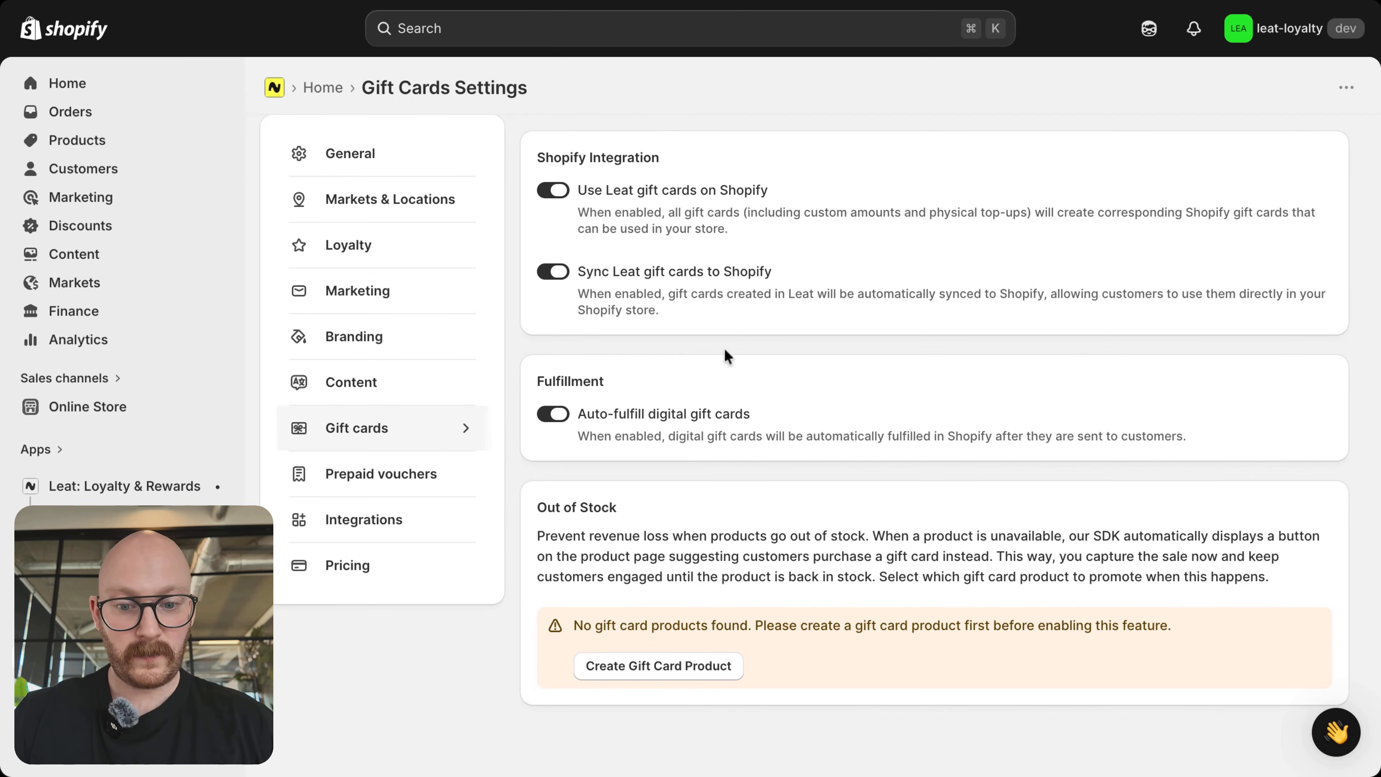
Step: In the Prepaid Vouchers settings, enable auto-fulfilling digital products and save the settings
left_click(417, 477)
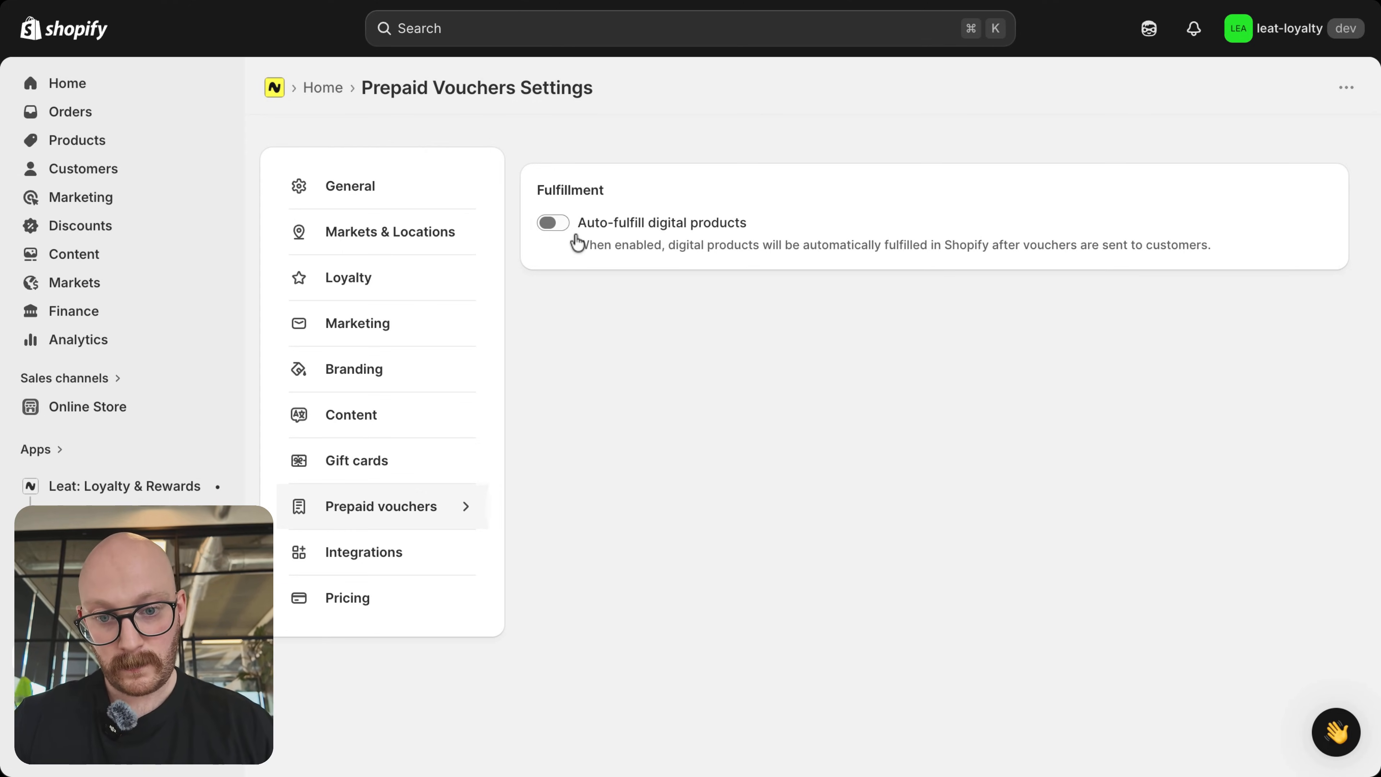
left_click(560, 224)
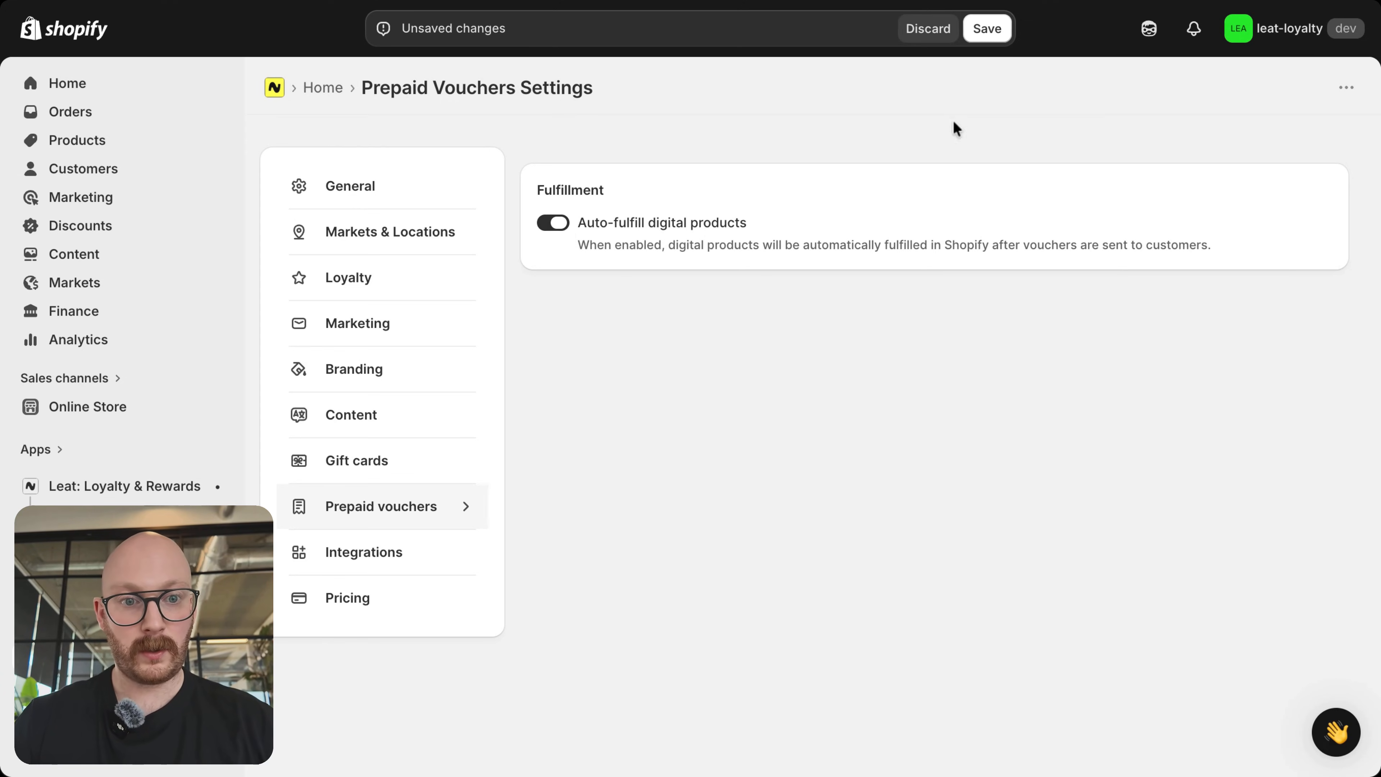
left_click(988, 30)
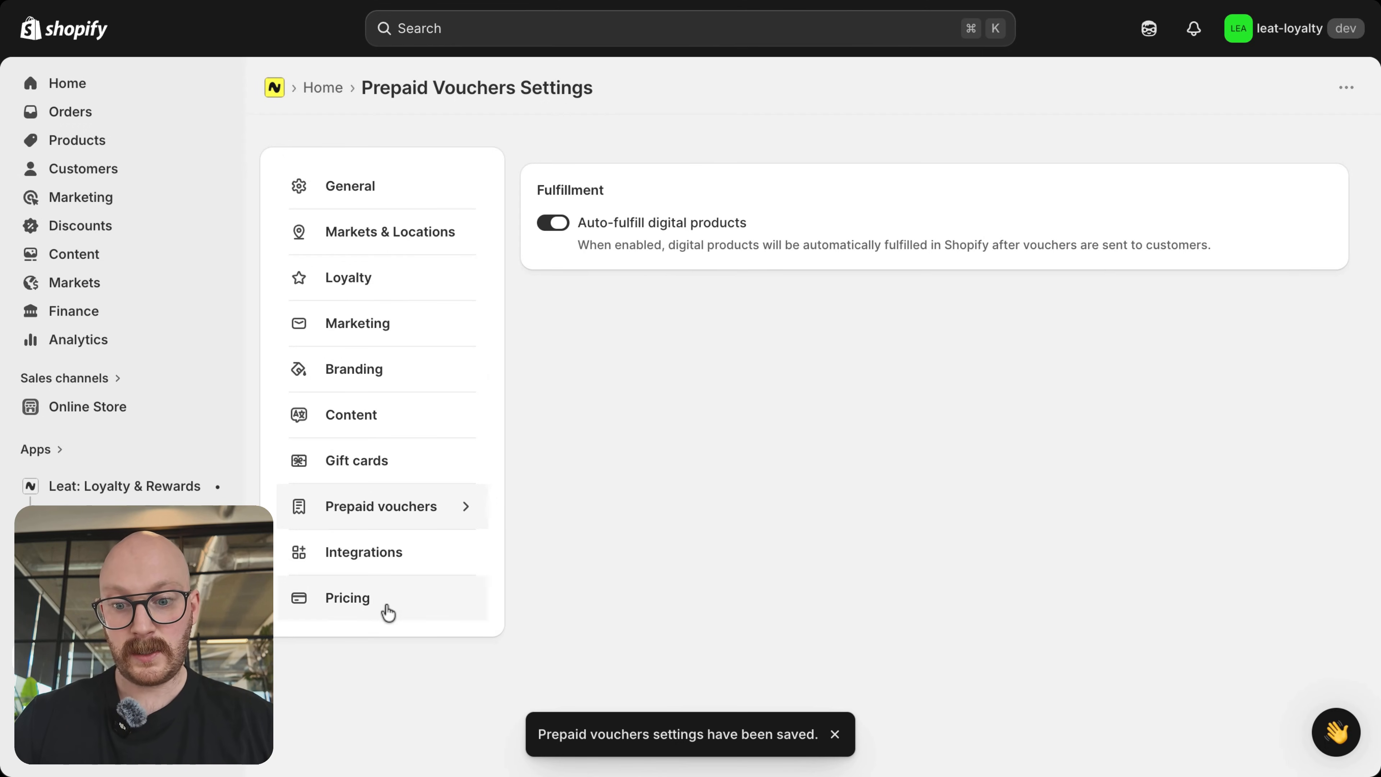
Step: Look over the available integrations, and compare the order limits, prices and features of the Free, Starter, Growth and Plus pricing plans
left_click(438, 553)
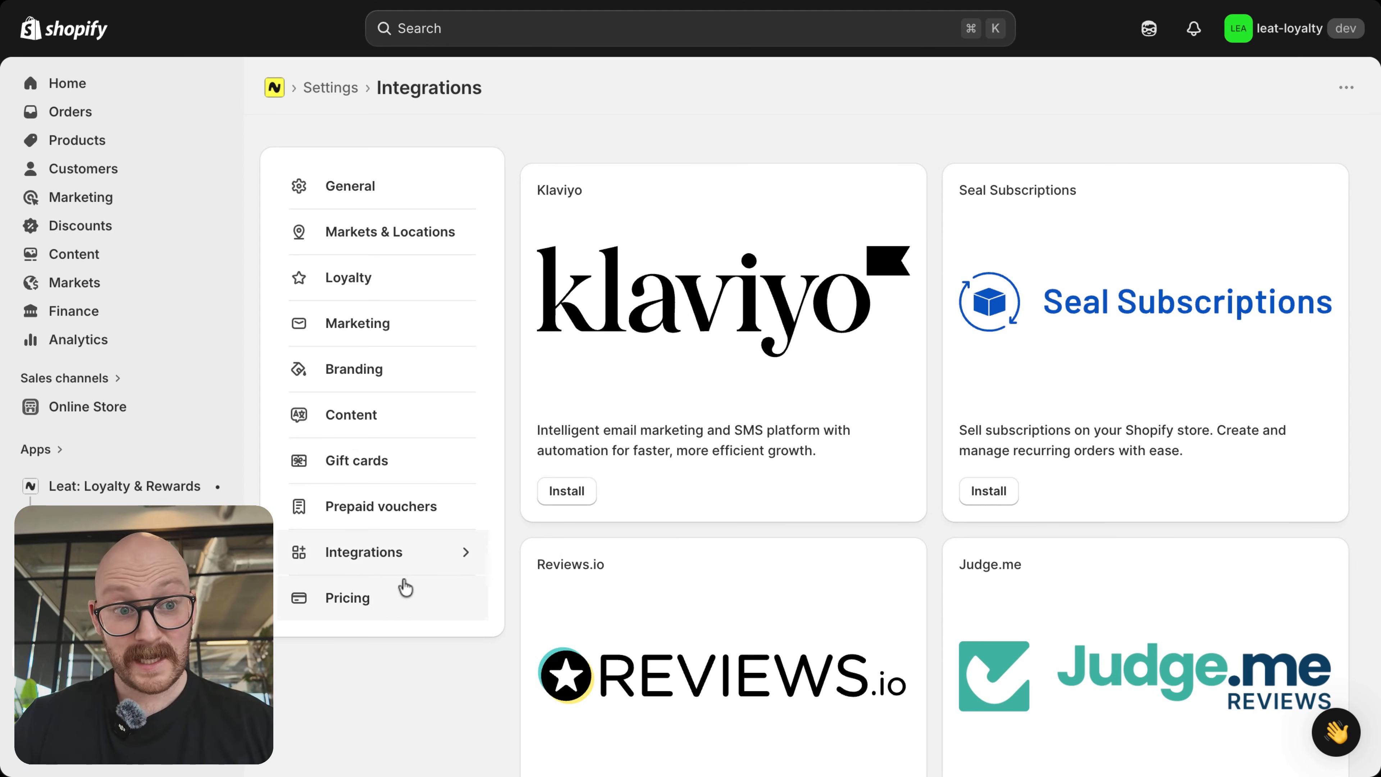
left_click(397, 595)
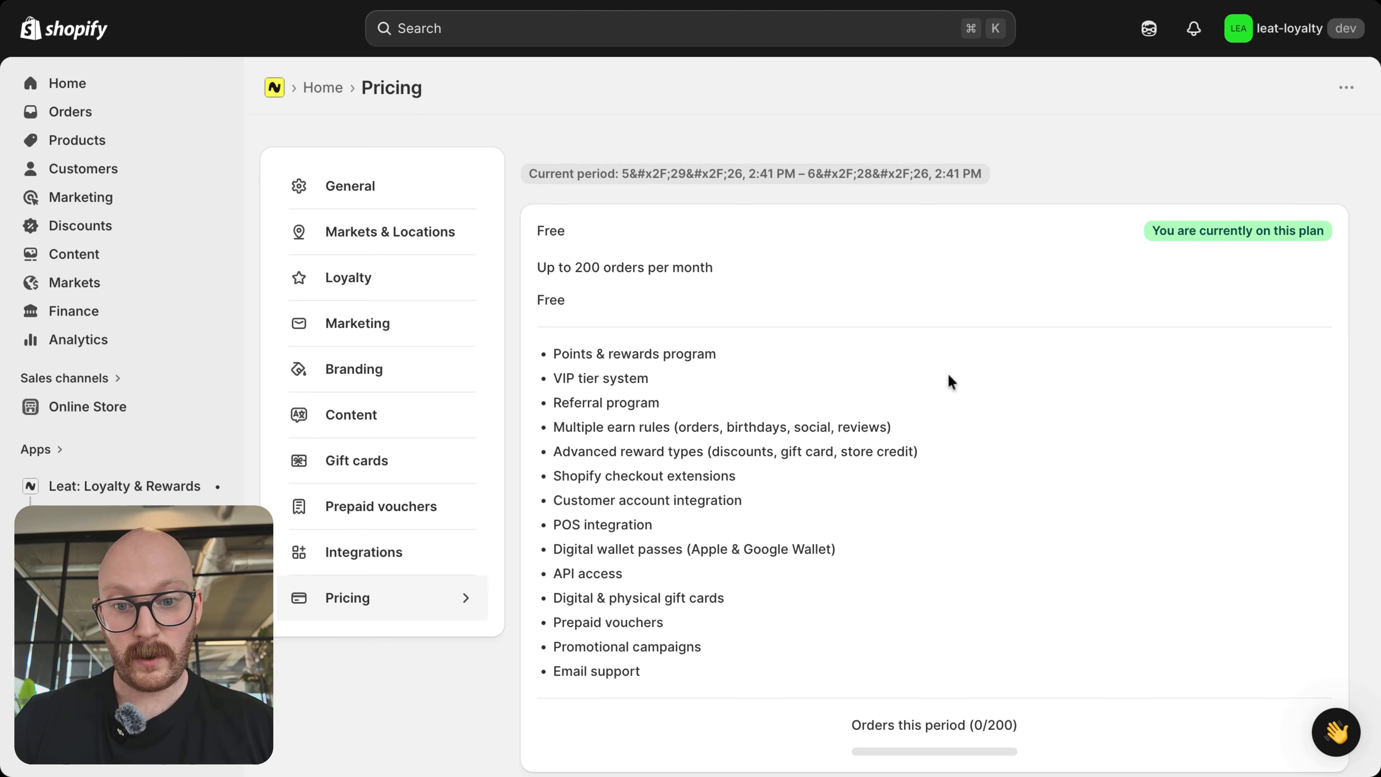
scroll(951, 381, "down", 1)
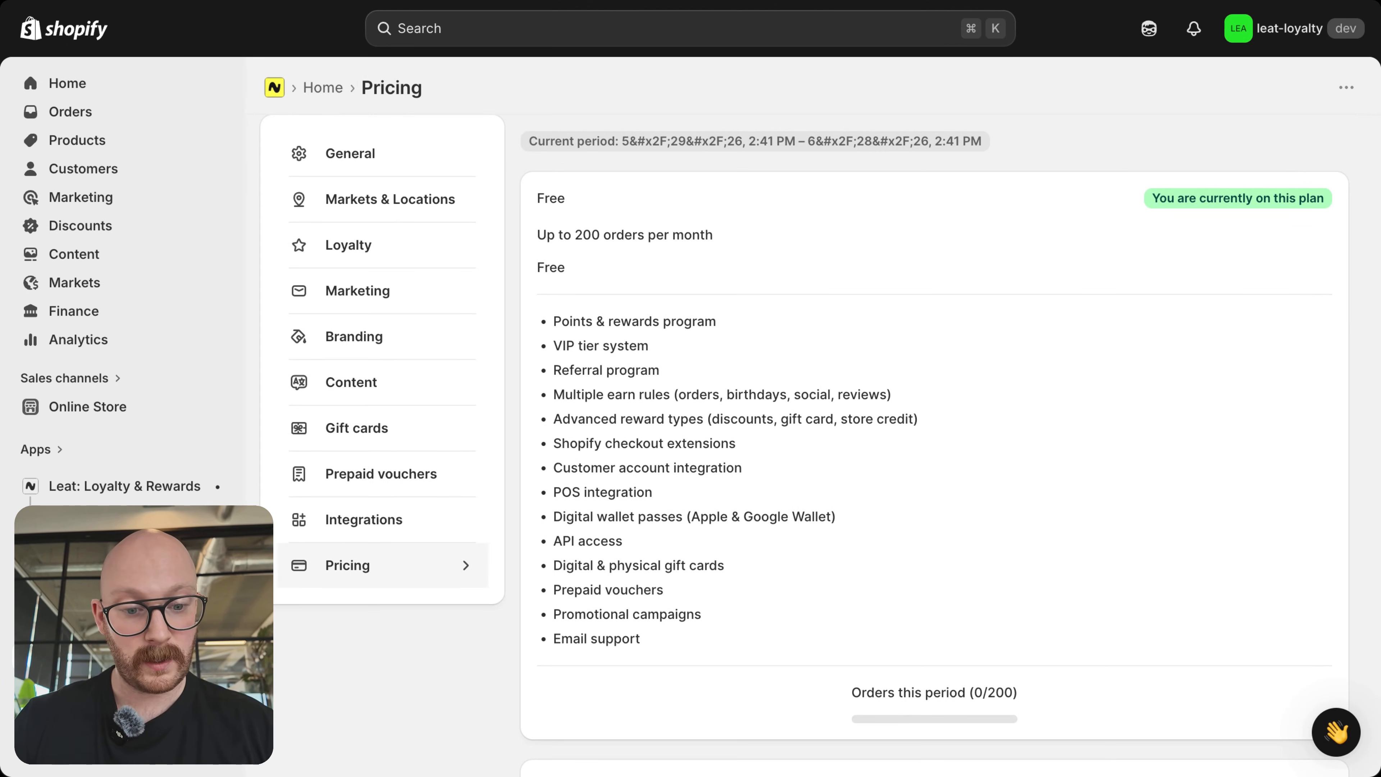
scroll(951, 381, "down", 5)
scroll(935, 440, "down", 5)
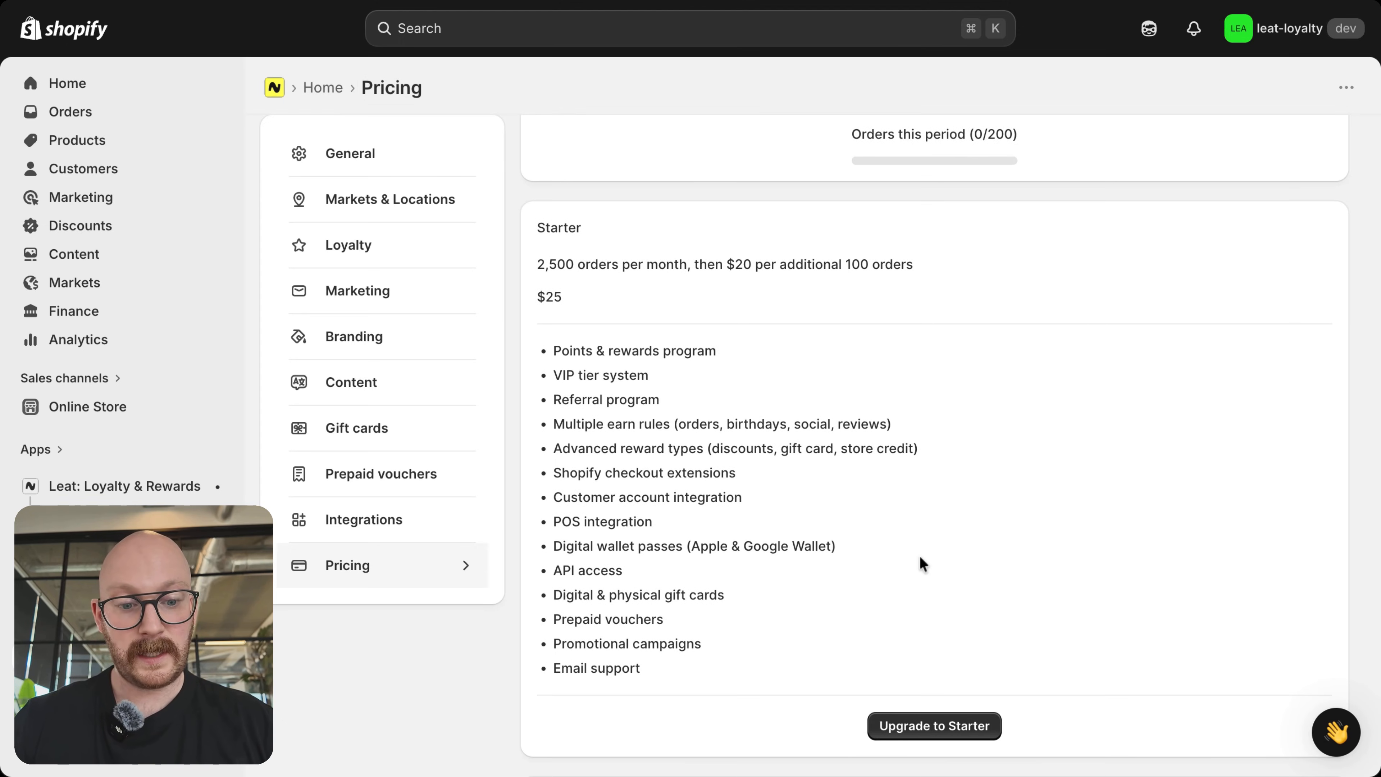
scroll(923, 564, "down", 2)
scroll(919, 555, "down", 10)
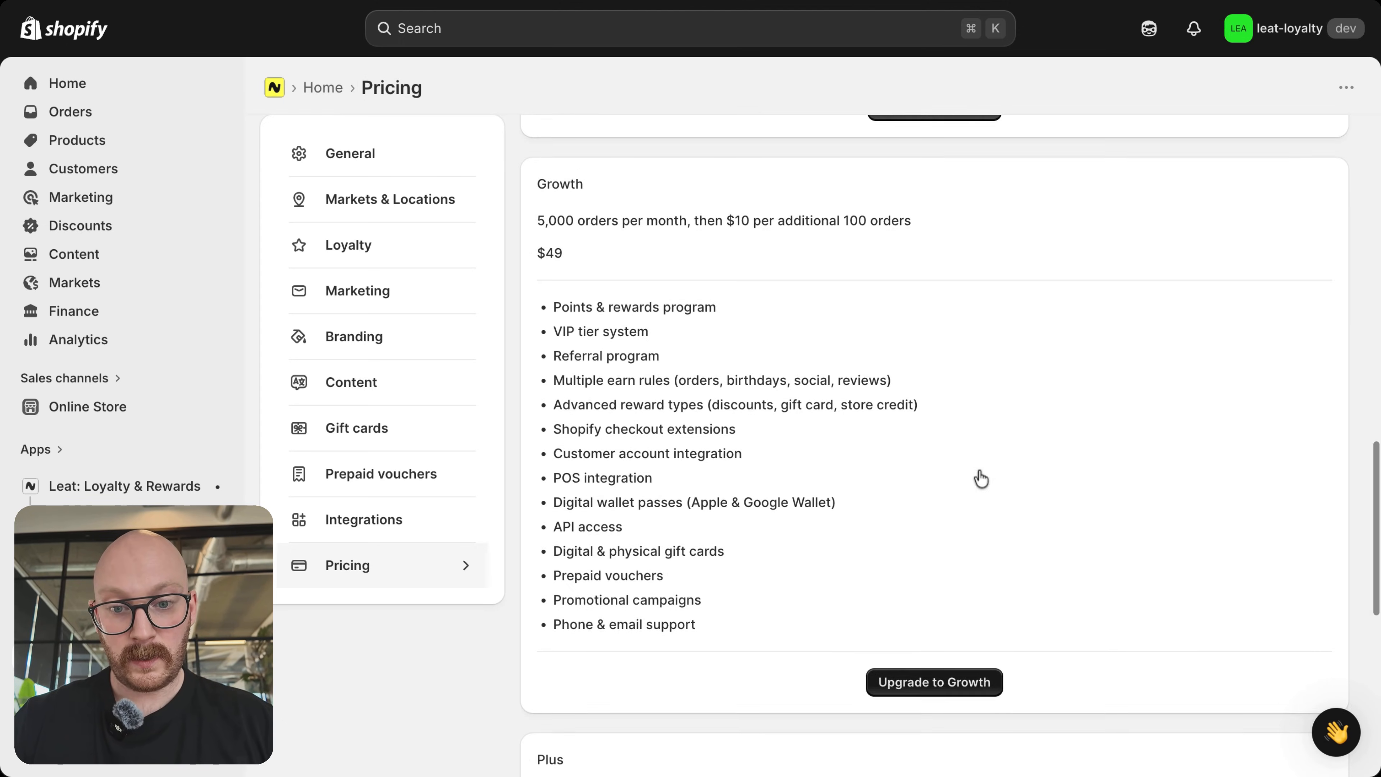
scroll(924, 588, "down", 10)
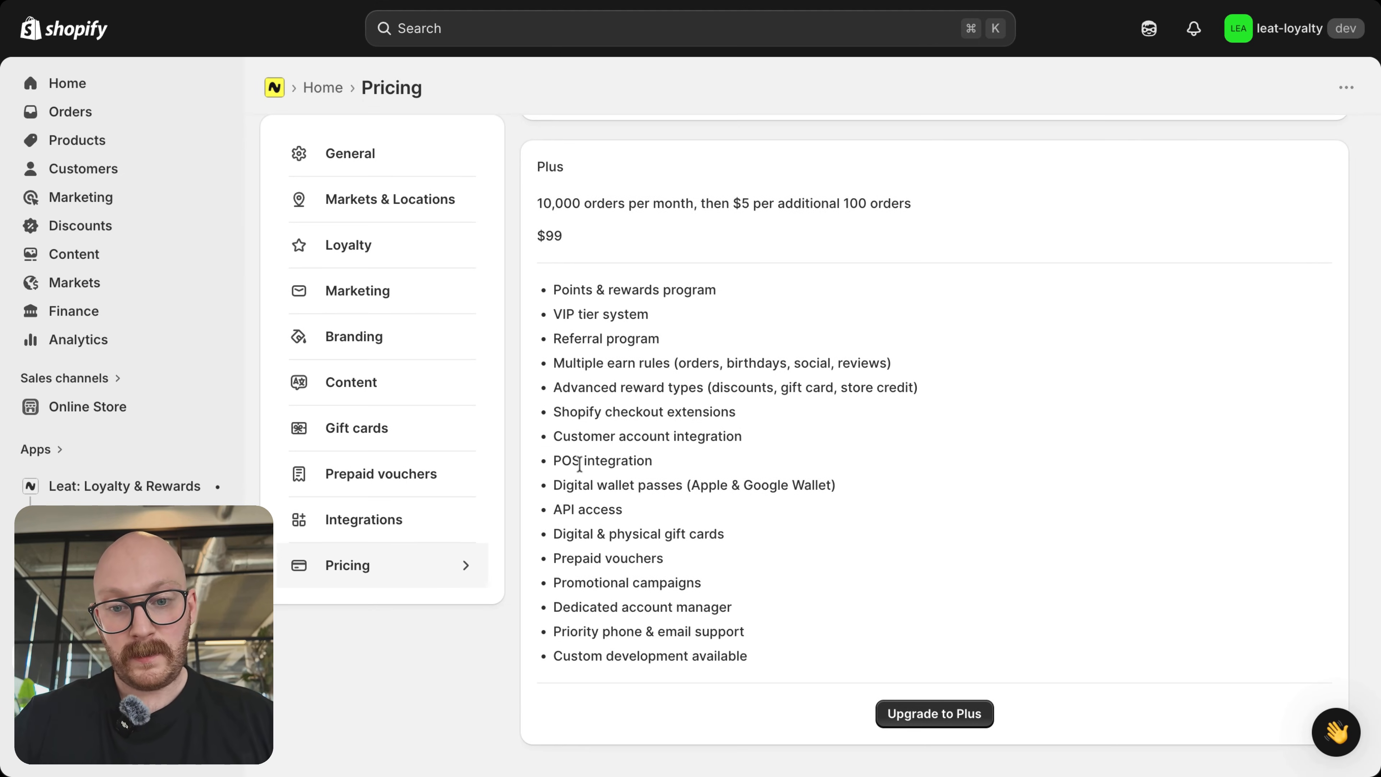
scroll(579, 464, "up", 2)
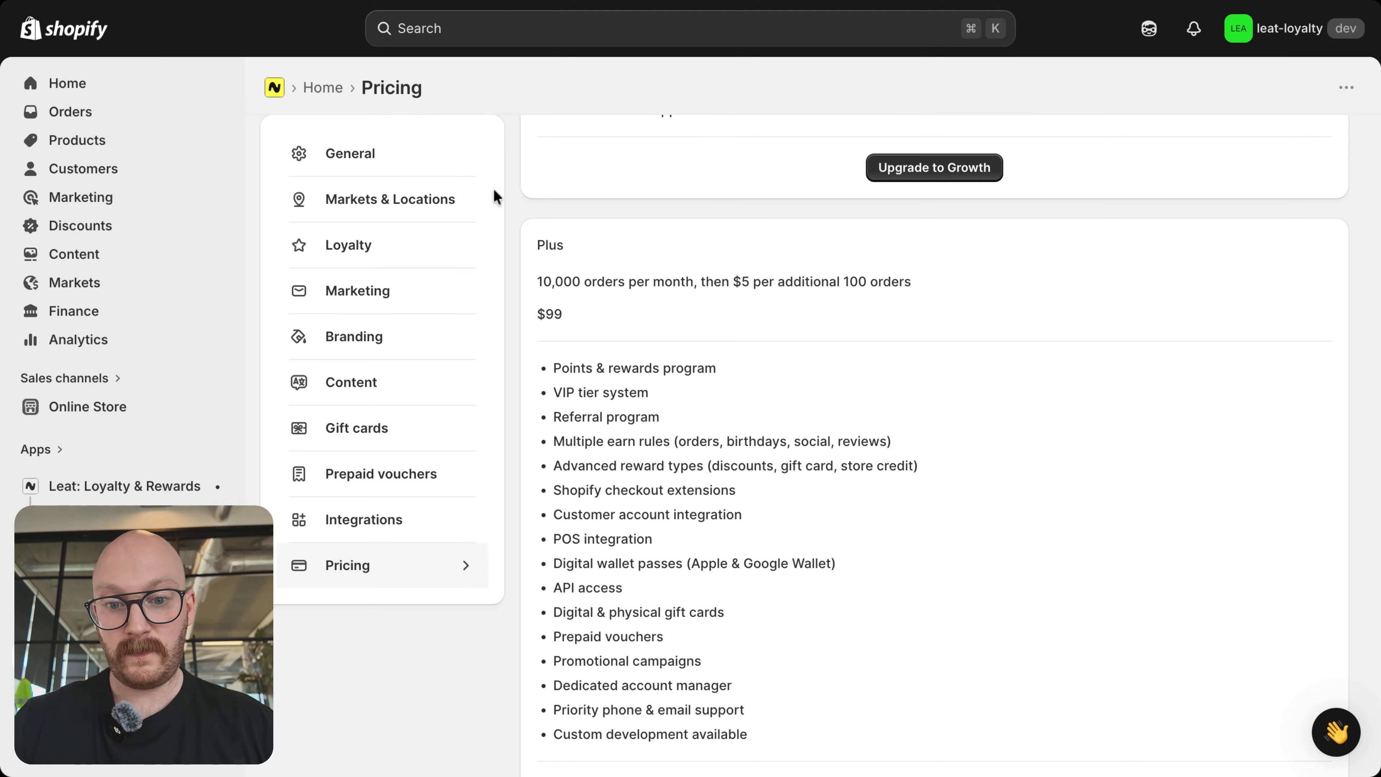
scroll(848, 345, "up", 20)
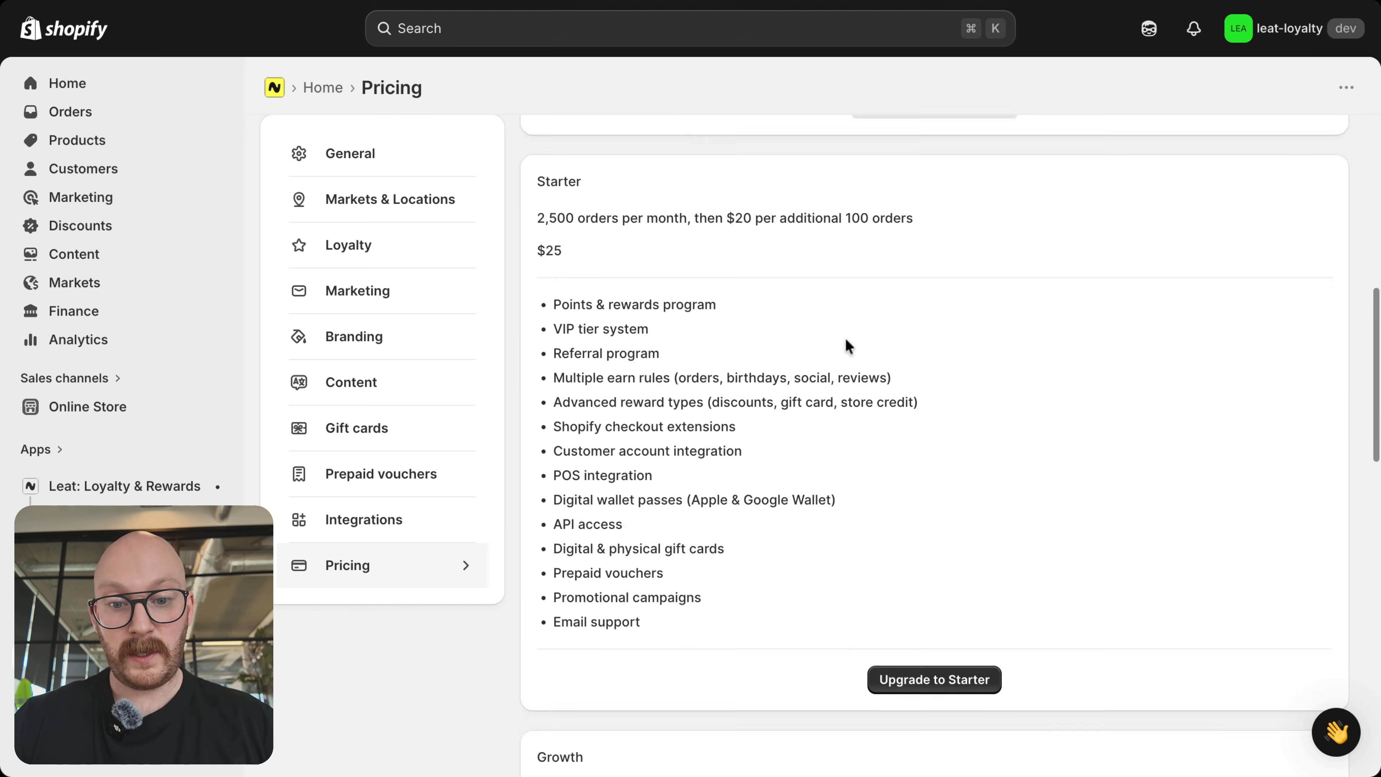
scroll(848, 346, "down", 10)
scroll(935, 446, "down", 9)
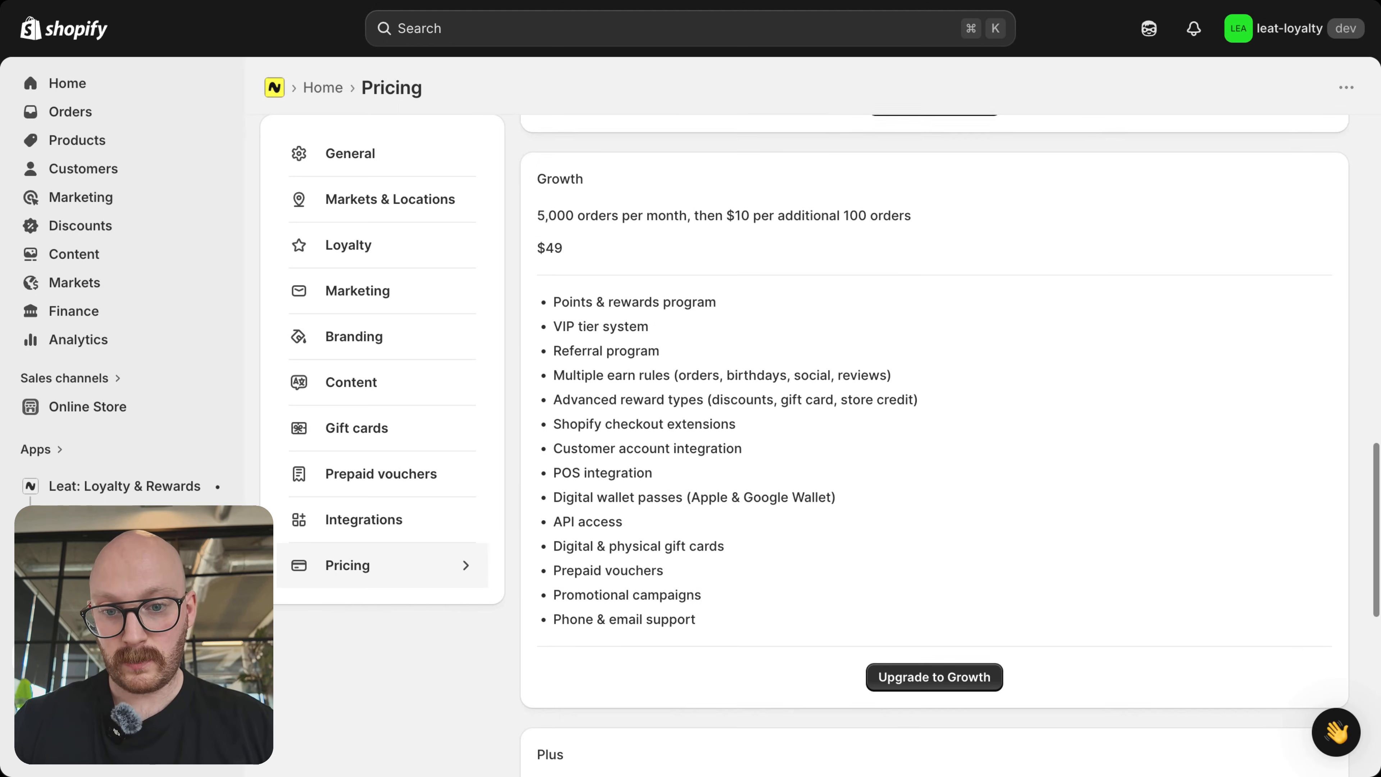
scroll(935, 446, "down", 2)
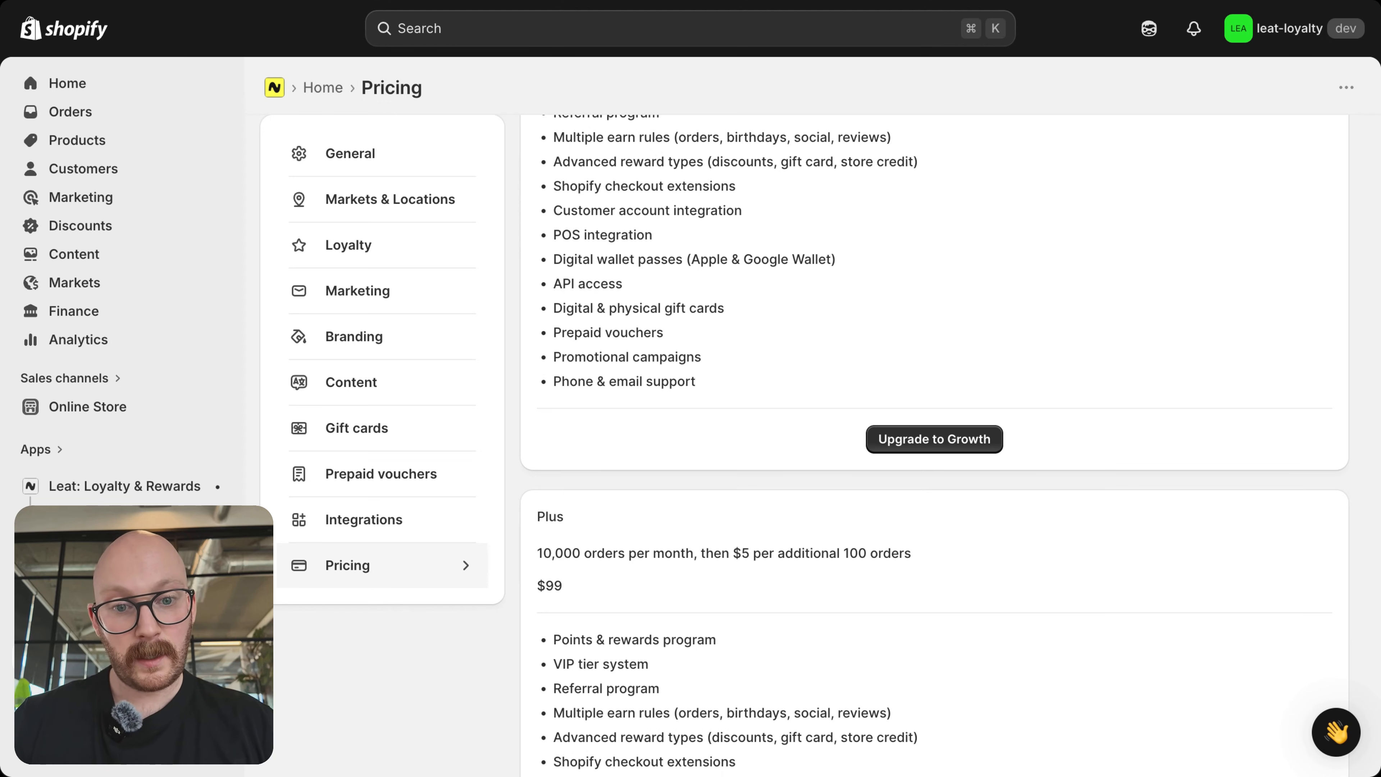
scroll(935, 446, "up", 10)
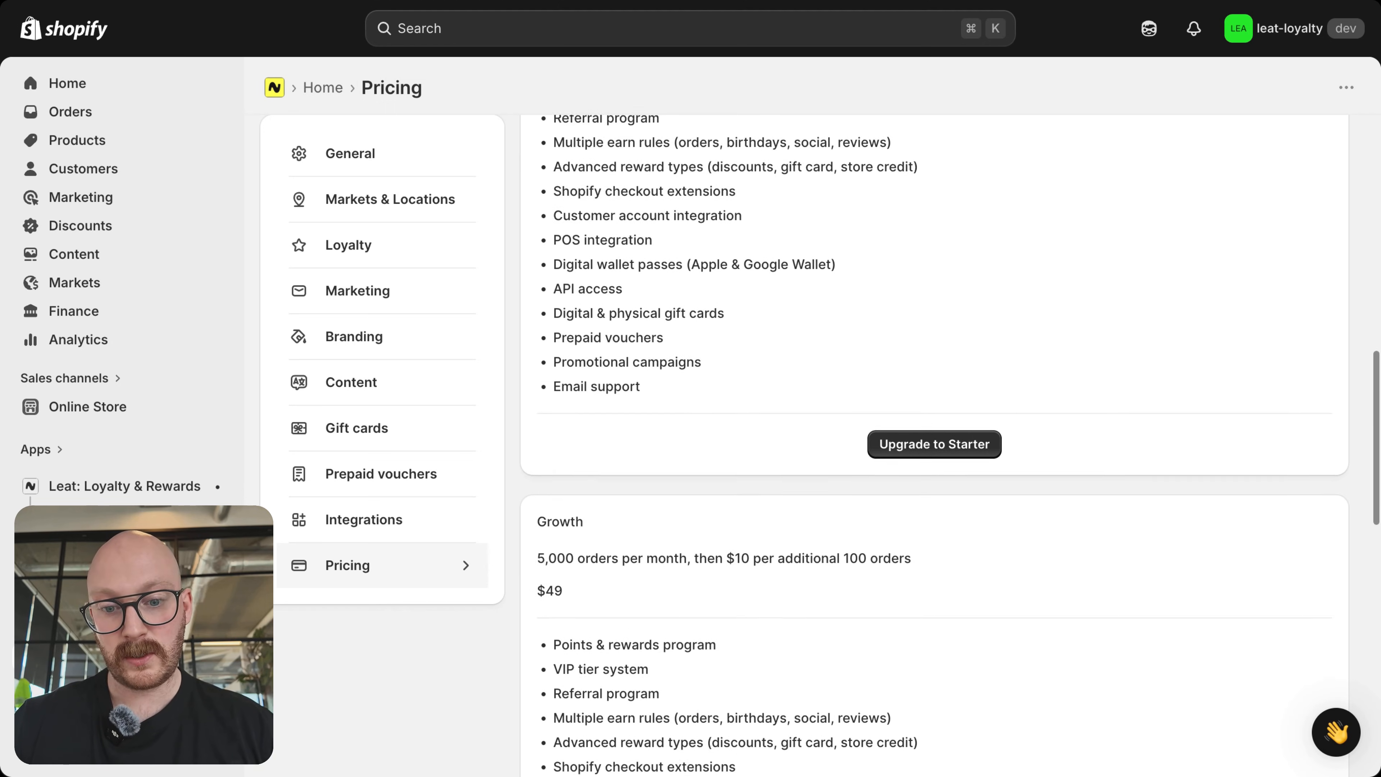
scroll(934, 446, "up", 6)
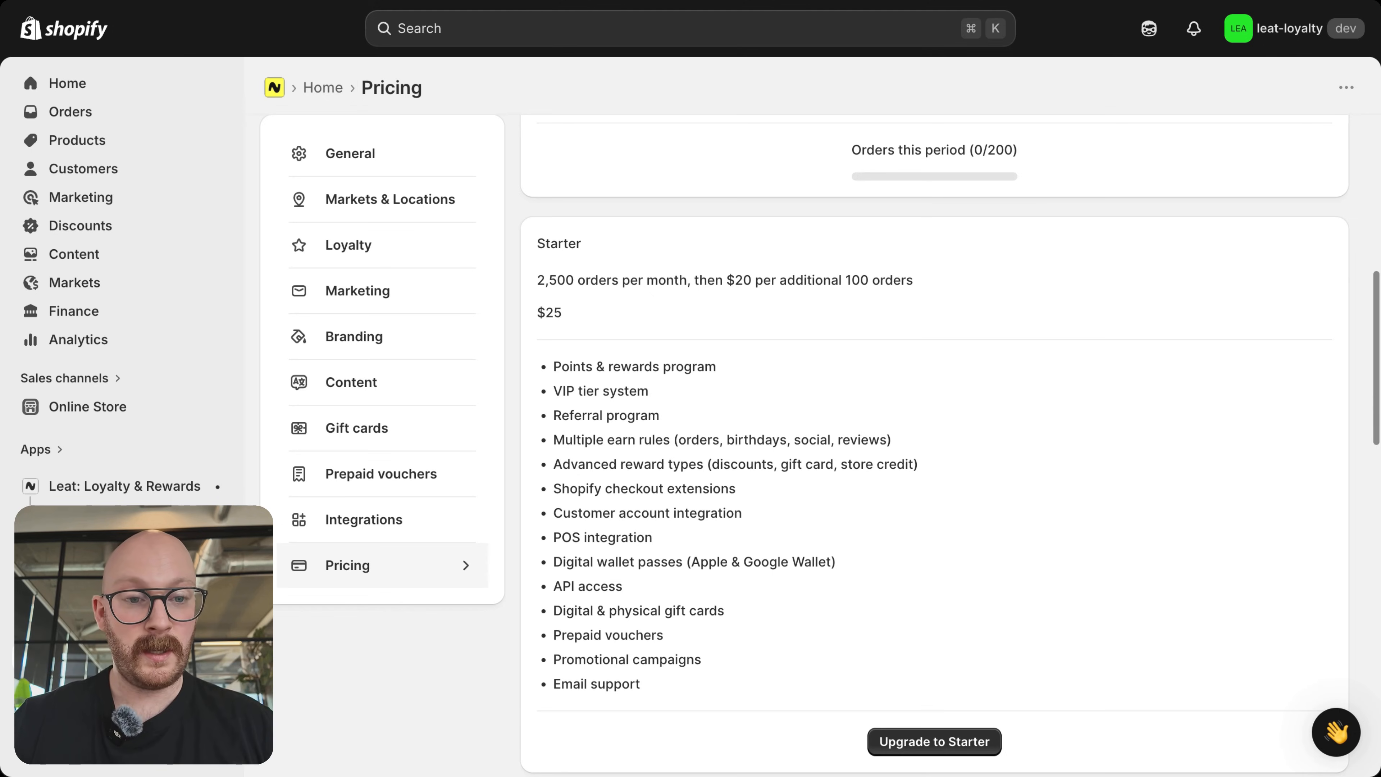